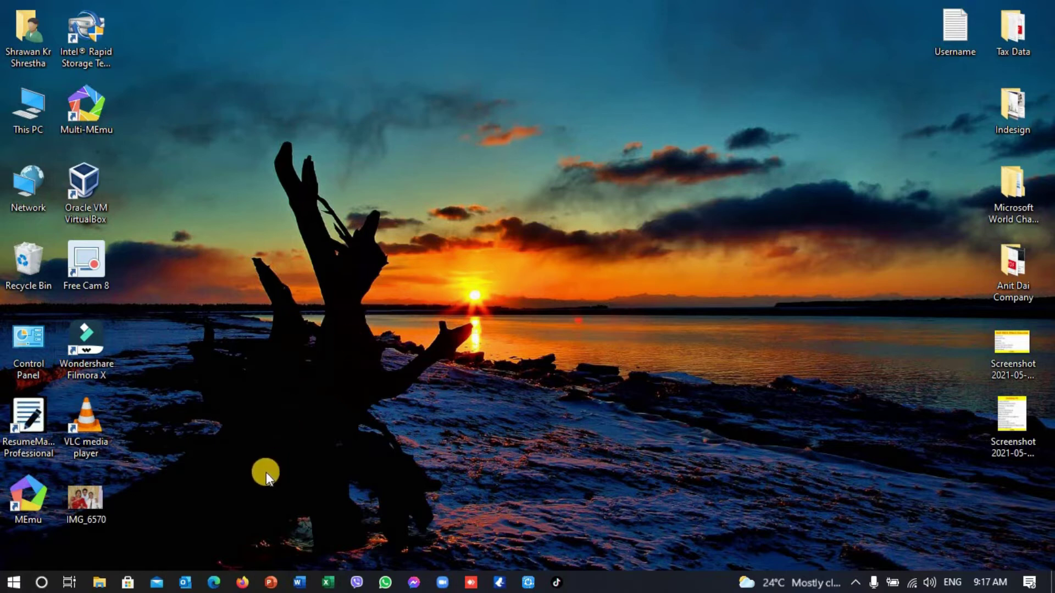
click(215, 583)
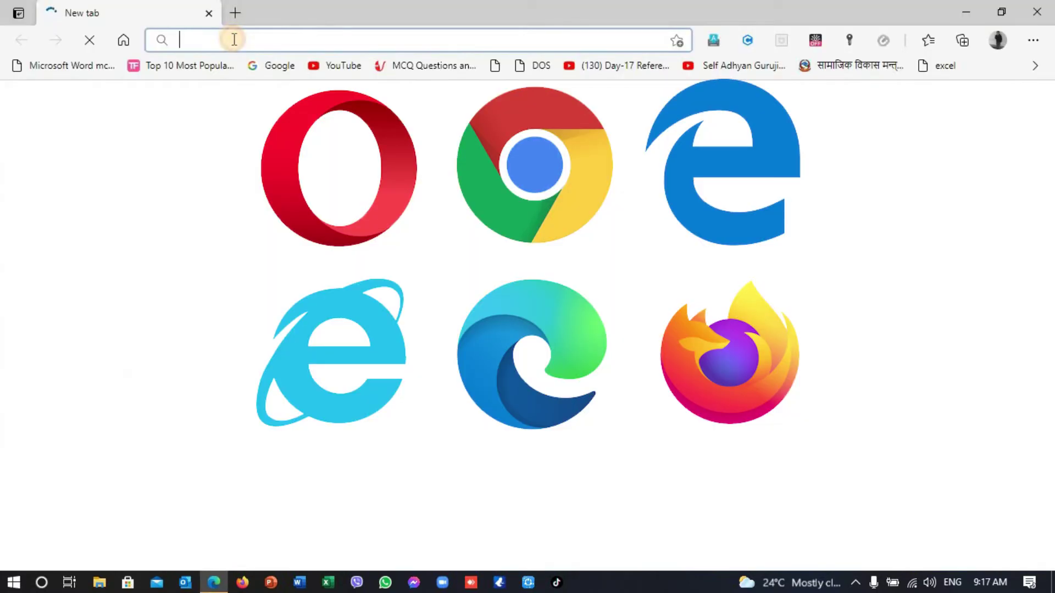
text(www.g)
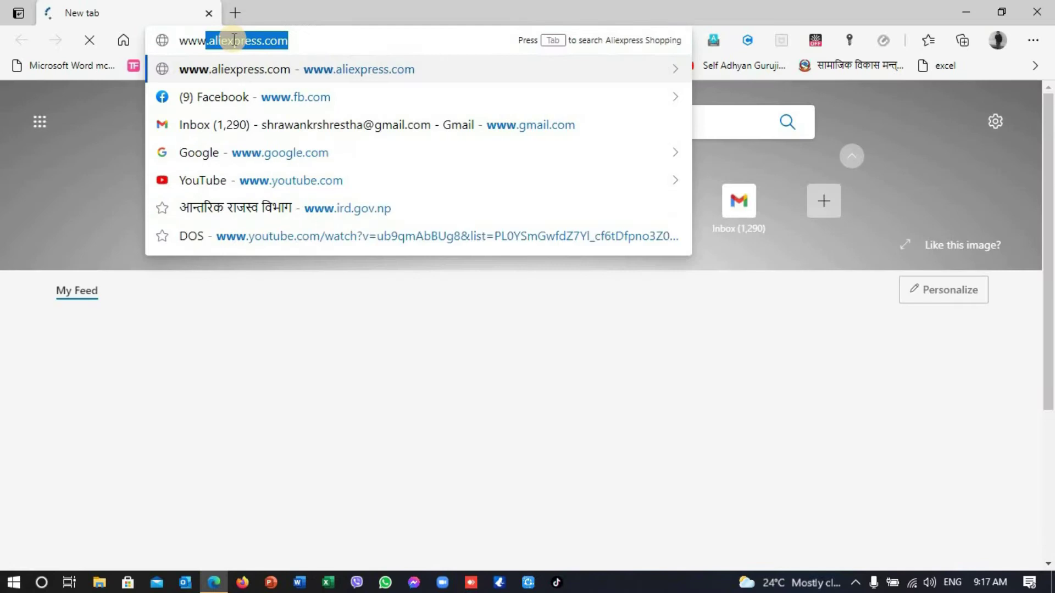
text(me)
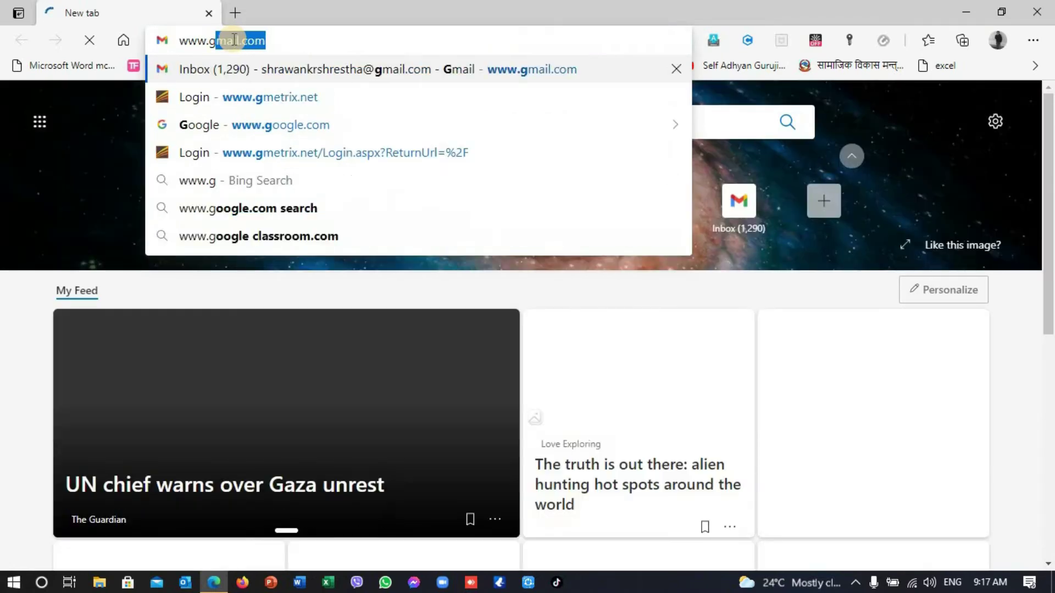
key(Return)
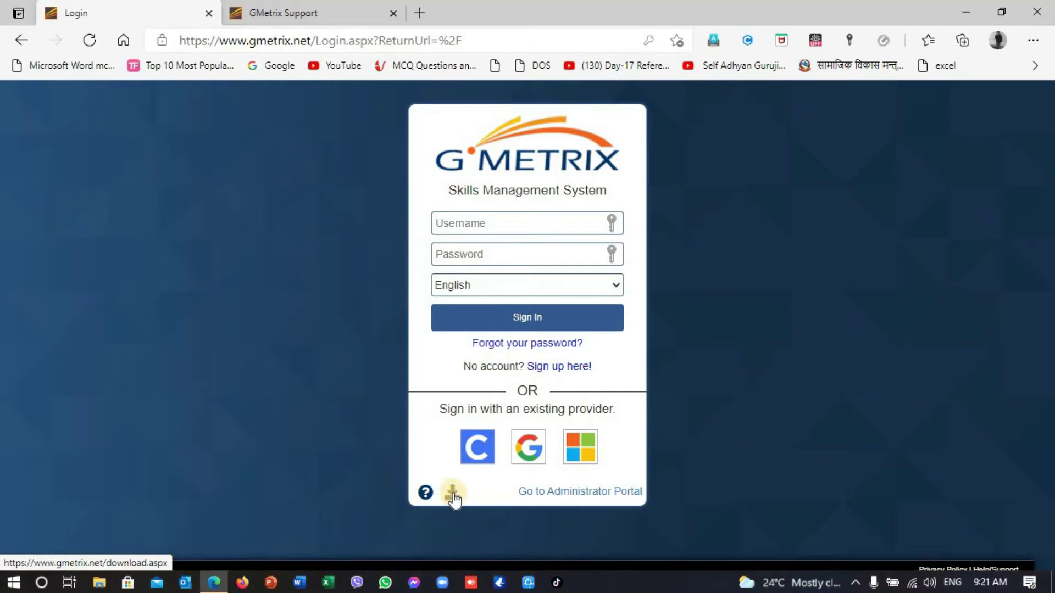
- Review the GMetrix SMS download page, covering the Windows and Mac downloads, the system requirements and the legacy versions
click(311, 11)
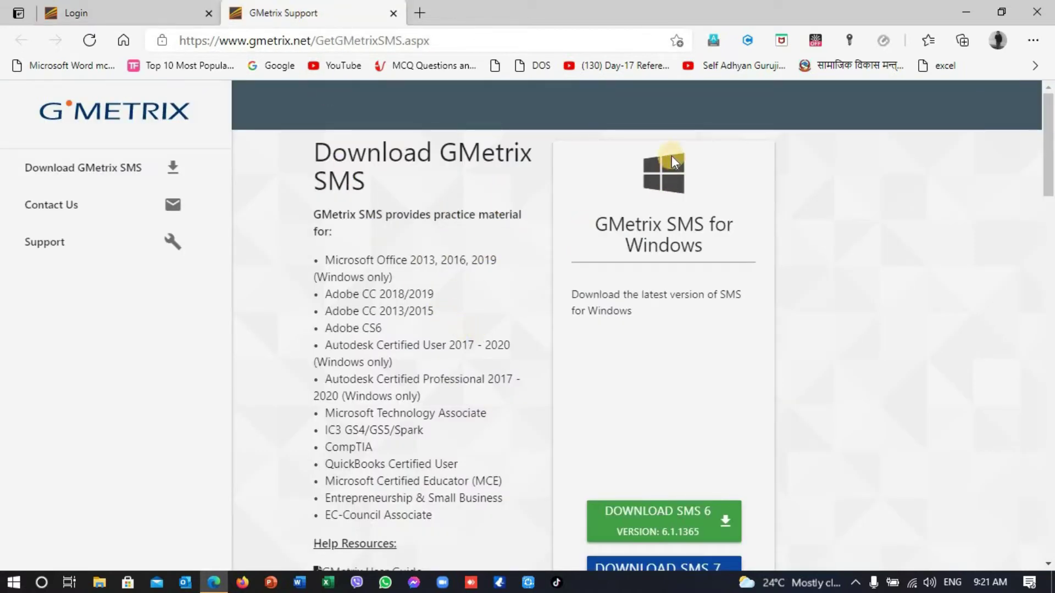
scroll(675, 322, down, 6)
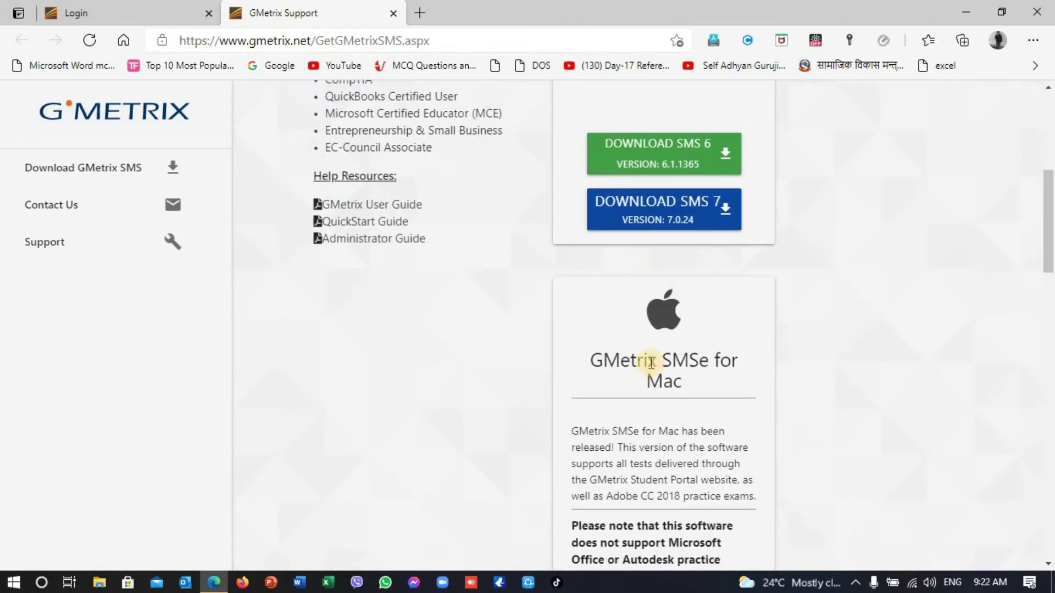
scroll(651, 363, up, 6)
scroll(648, 363, down, 1)
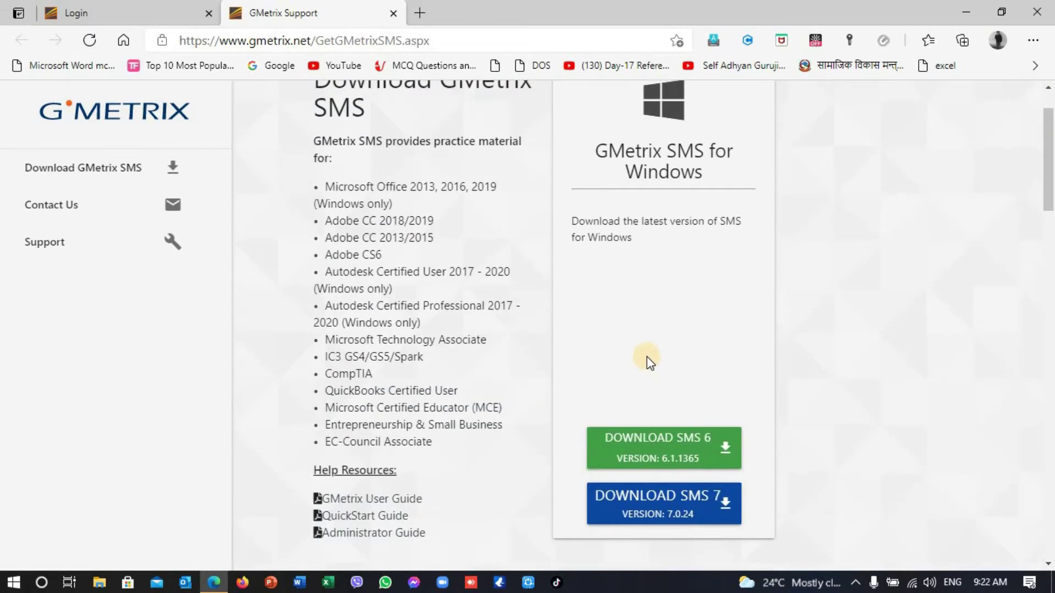
scroll(504, 371, down, 15)
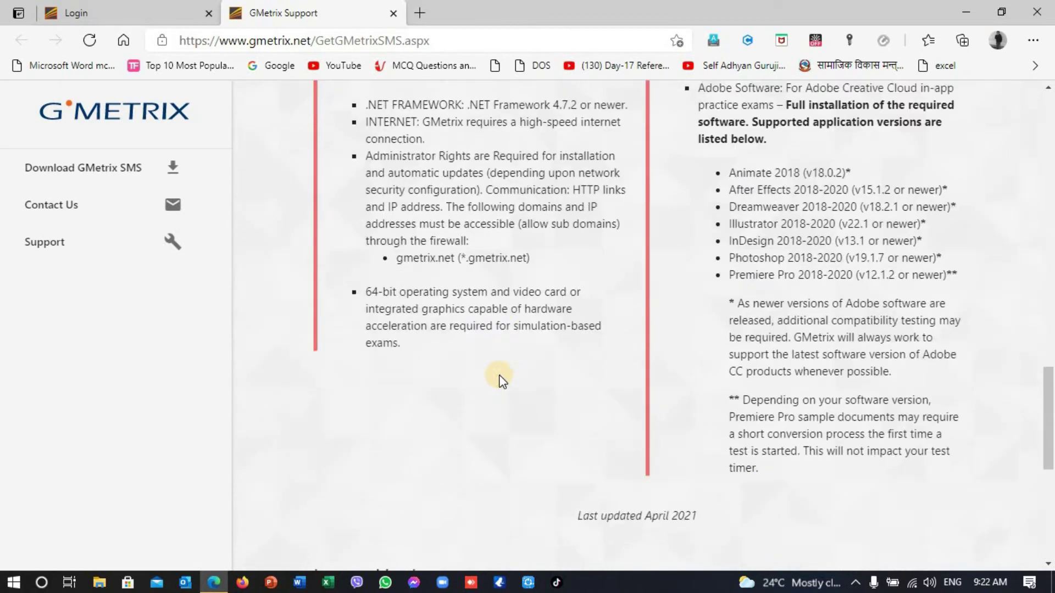
scroll(500, 377, down, 8)
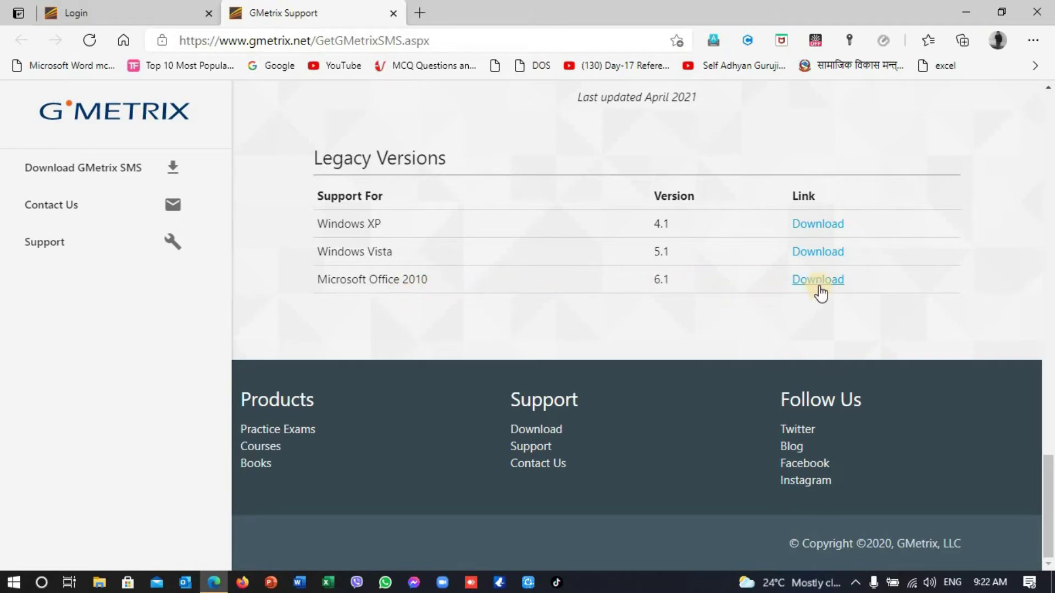
scroll(767, 289, up, 15)
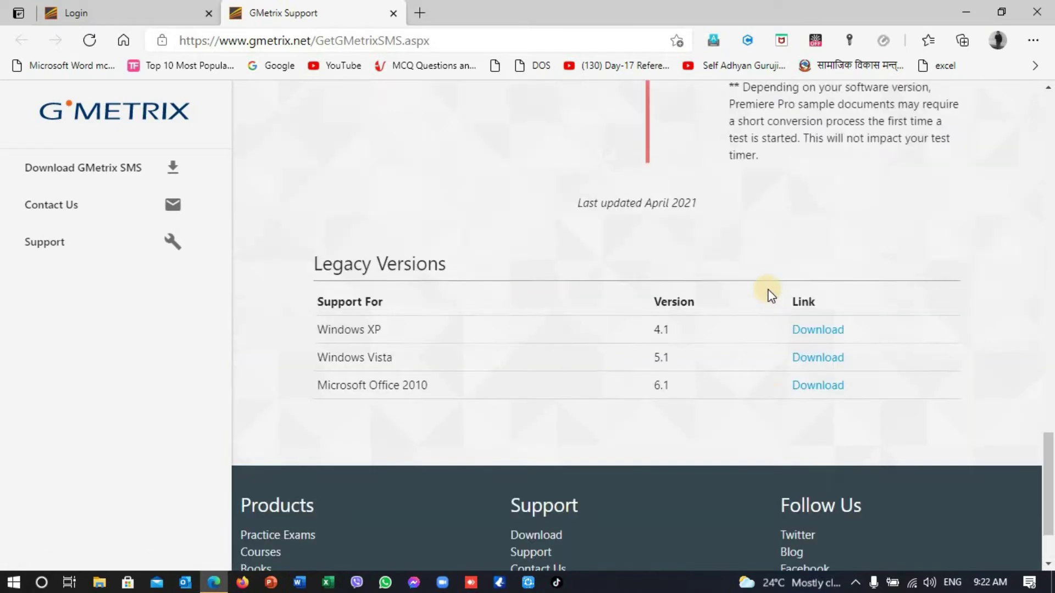
scroll(770, 290, up, 10)
scroll(770, 290, down, 3)
scroll(770, 290, up, 1)
scroll(770, 290, down, 1)
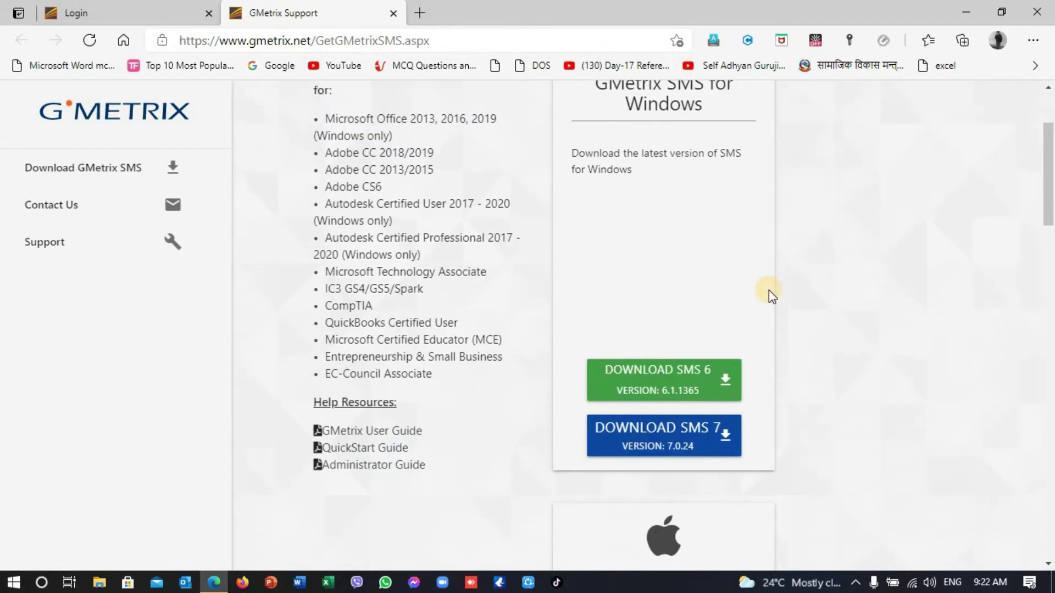
scroll(769, 290, up, 1)
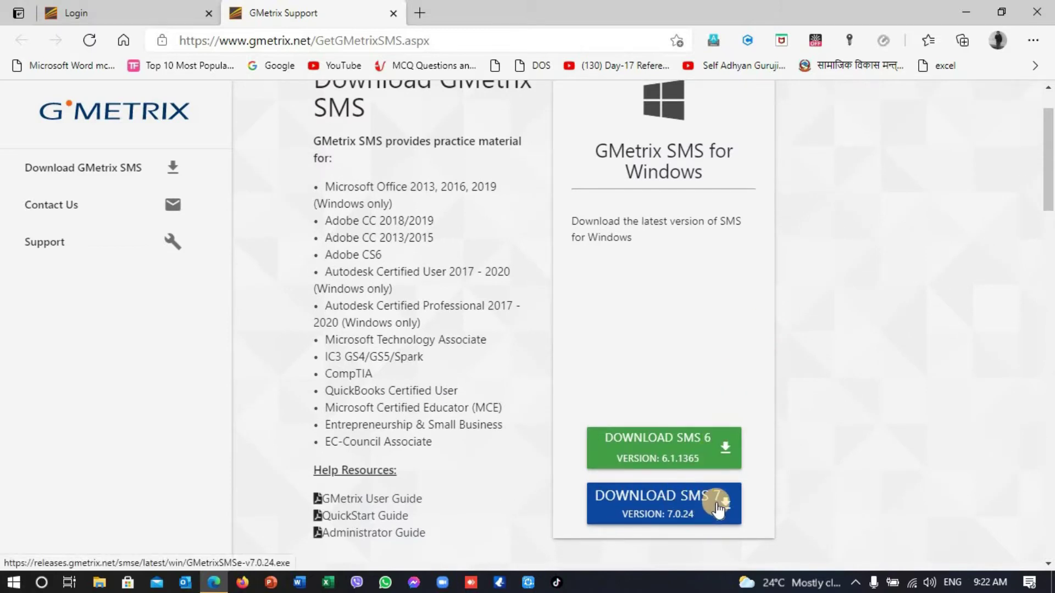
- Download SMS 7 version 7.0.24 for Windows and run the downloaded installer through its setup
click(718, 508)
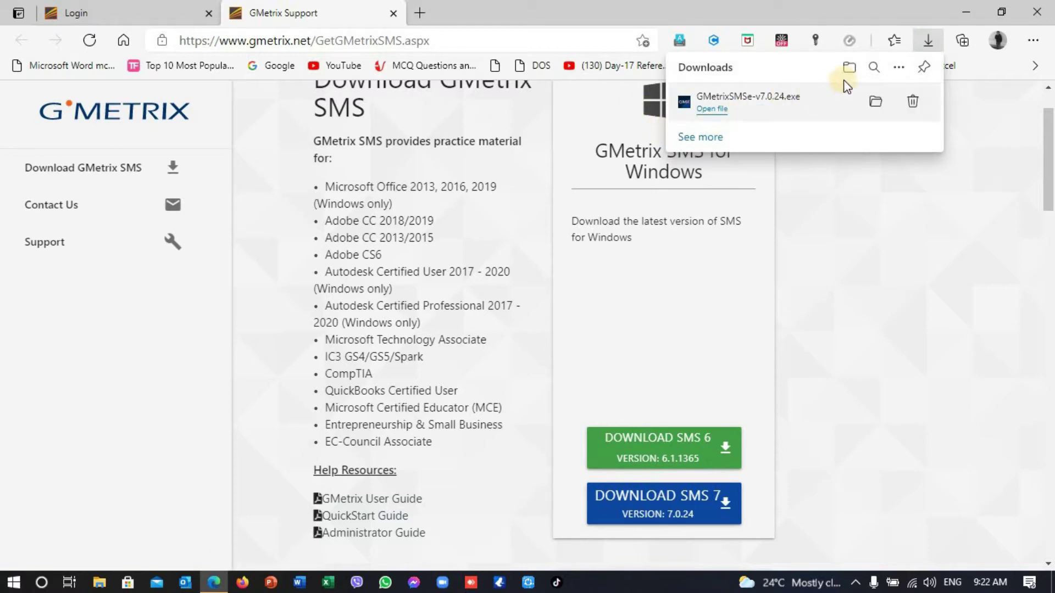
click(715, 109)
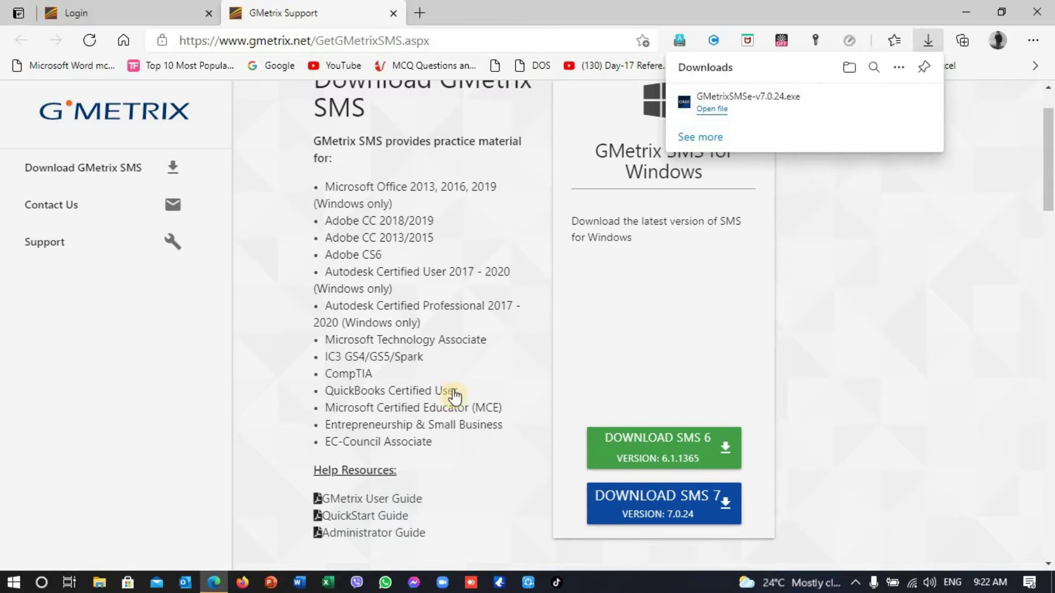
drag(478, 150, 460, 109)
click(588, 374)
click(589, 378)
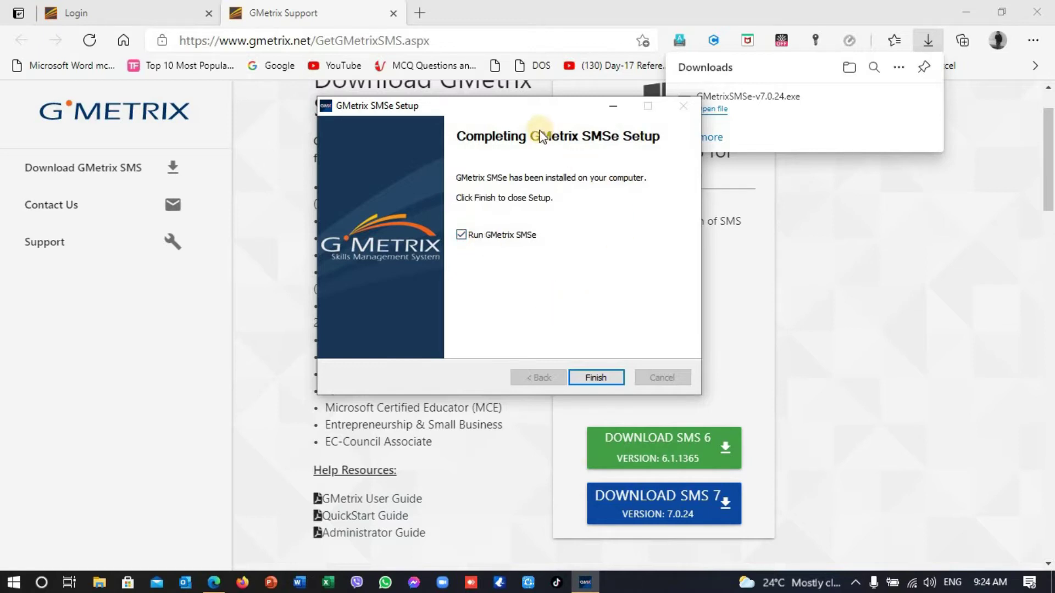
- Finish the GMetrix SMSe setup with the program set to run, and sign in to the account in a maximized window
click(967, 11)
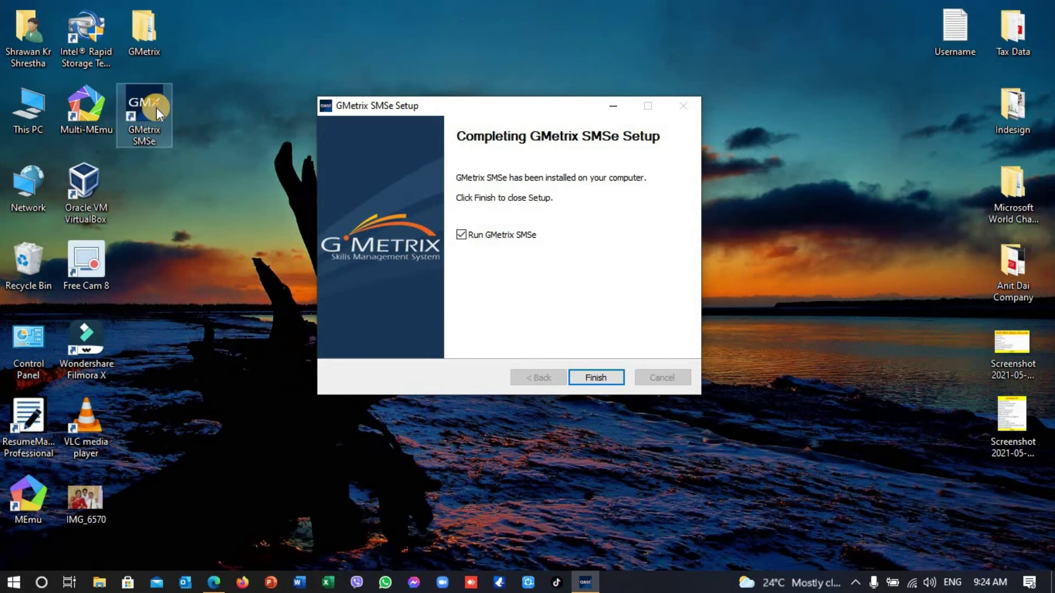
click(596, 378)
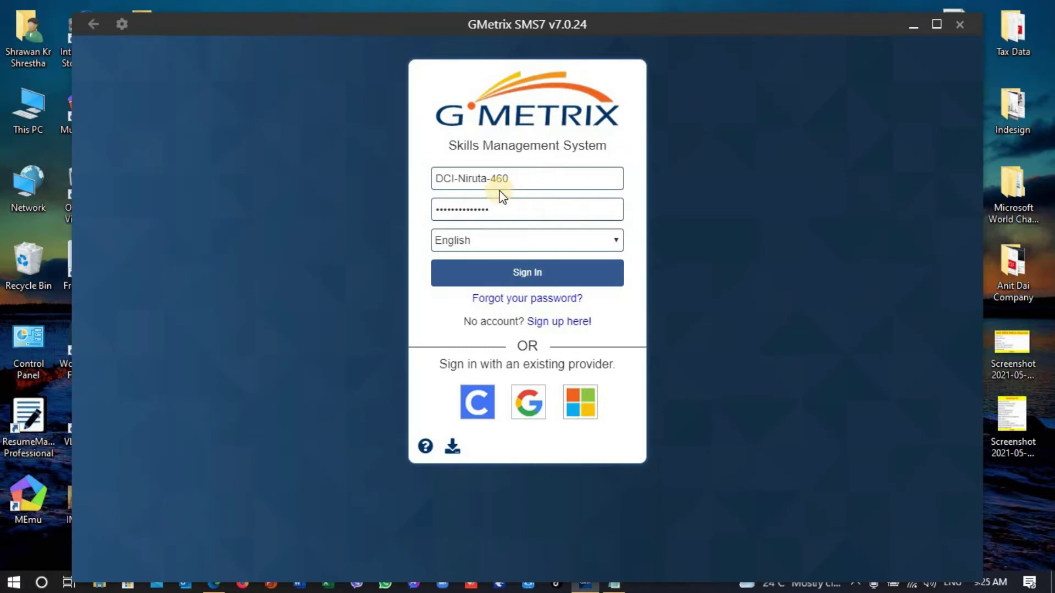
click(515, 274)
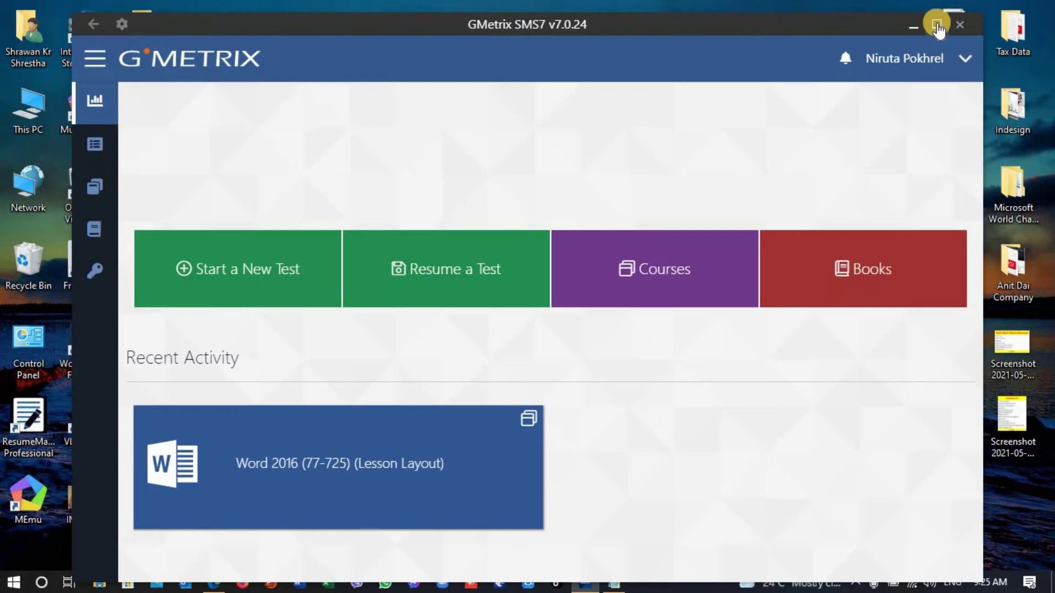
click(936, 23)
- Look over the account options and the recent activity on the GMetrix dashboard
click(1047, 50)
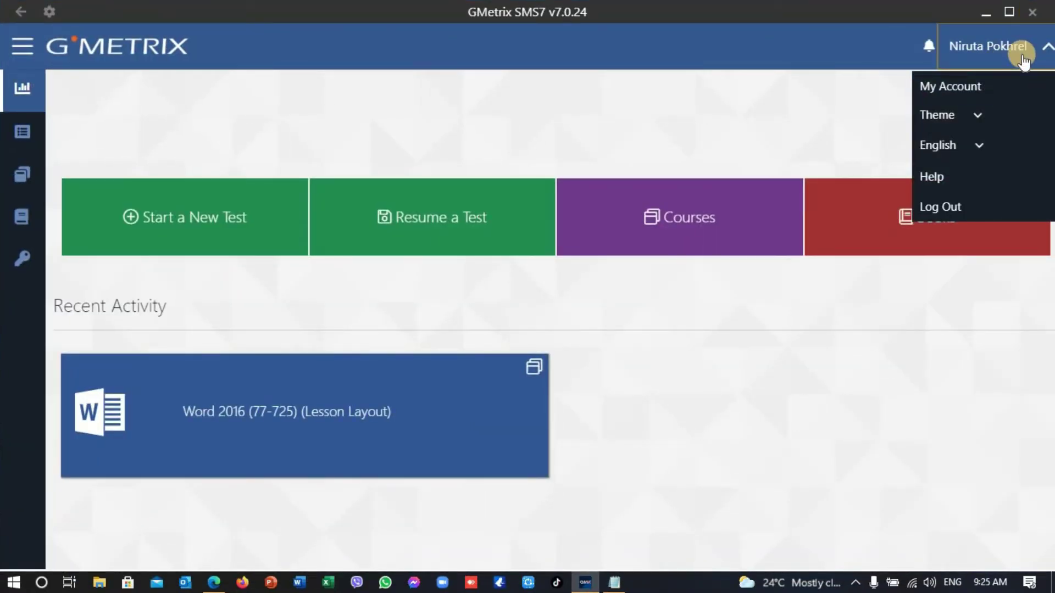
click(1046, 49)
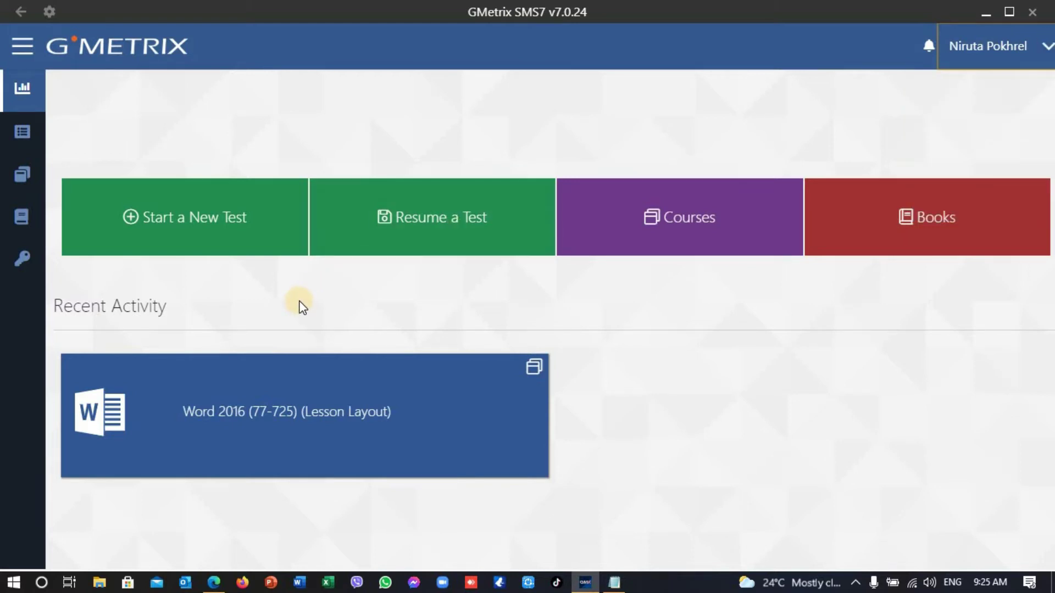
mouse_move(190, 372)
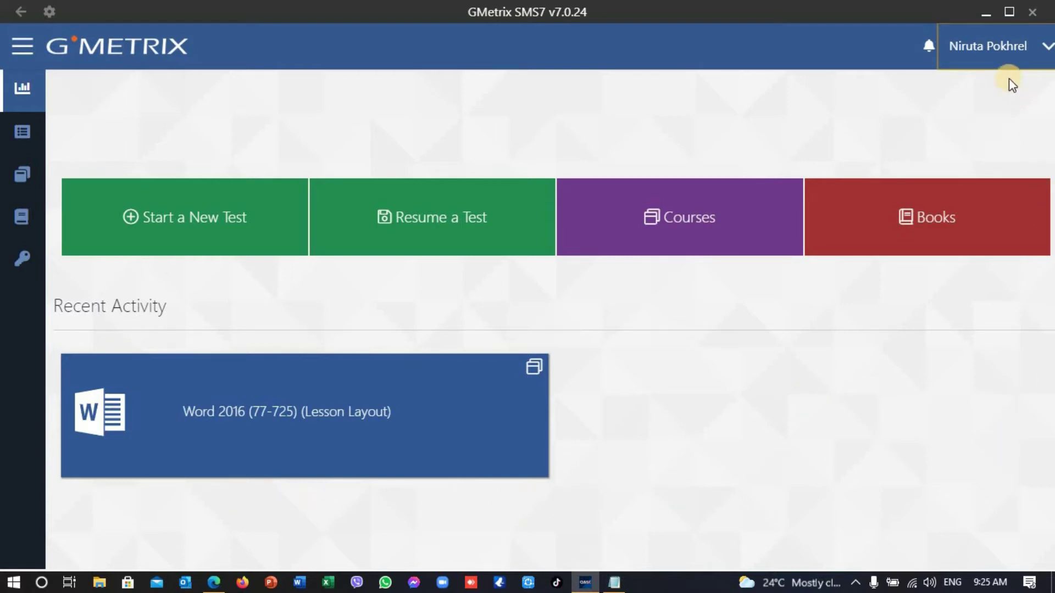
click(1047, 48)
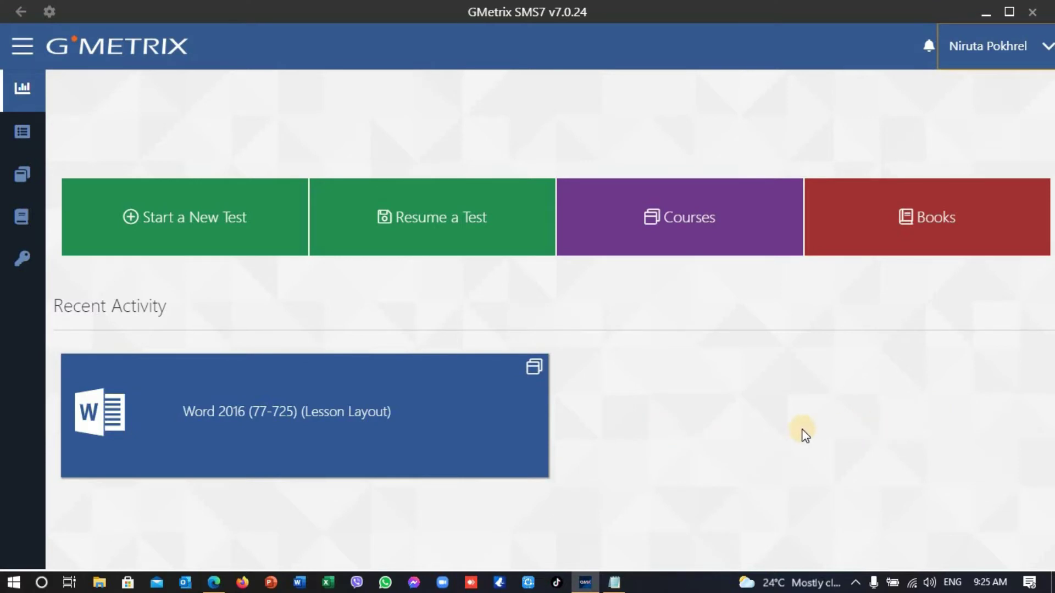
- Resume the Word 2016 (77-725) (Lesson Layout) course and open its Word 2016 Glossary
mouse_move(286, 397)
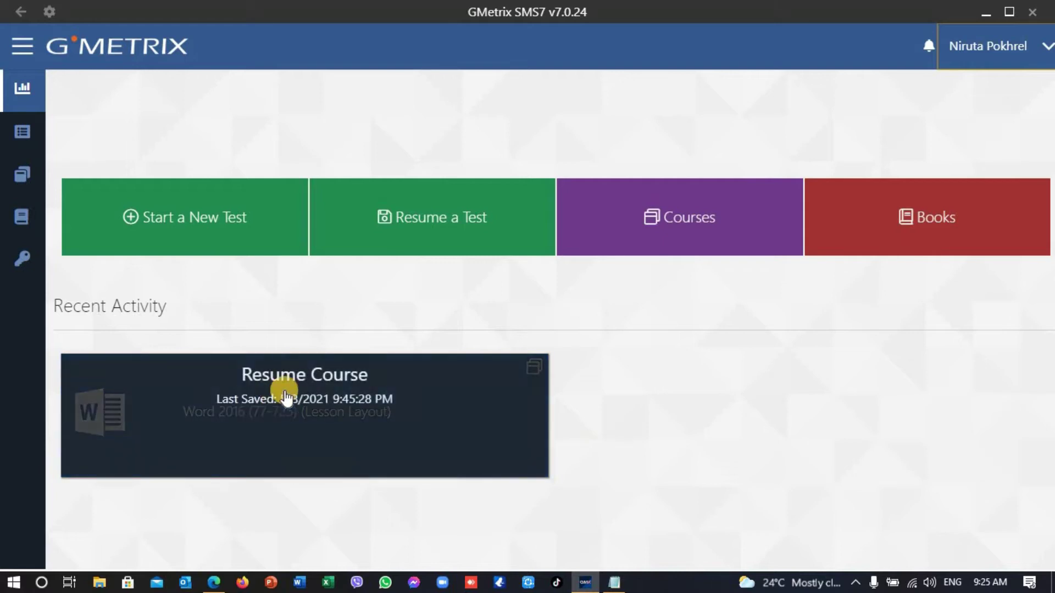
click(285, 397)
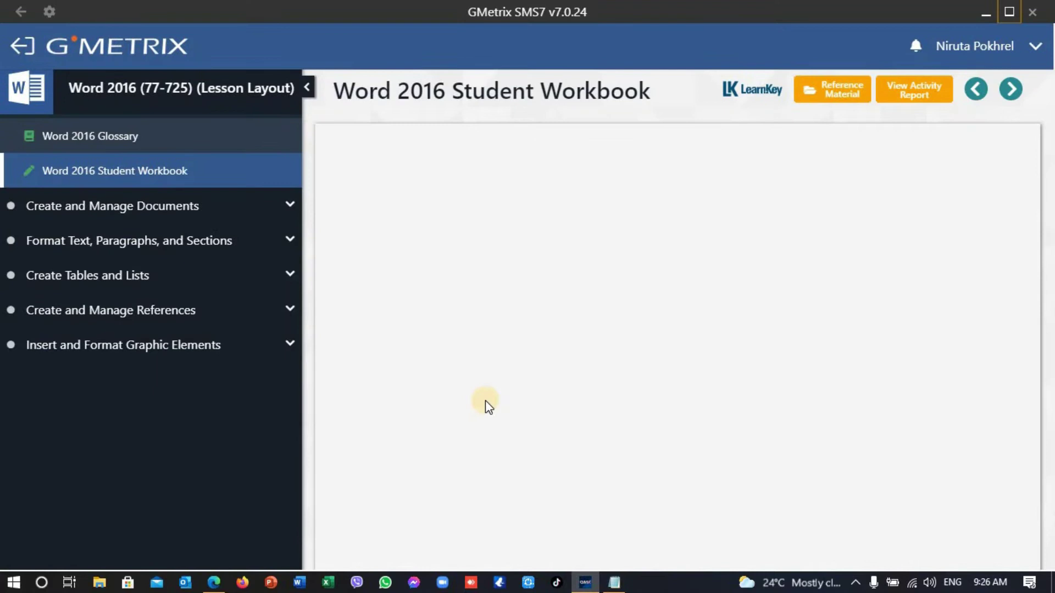
click(132, 136)
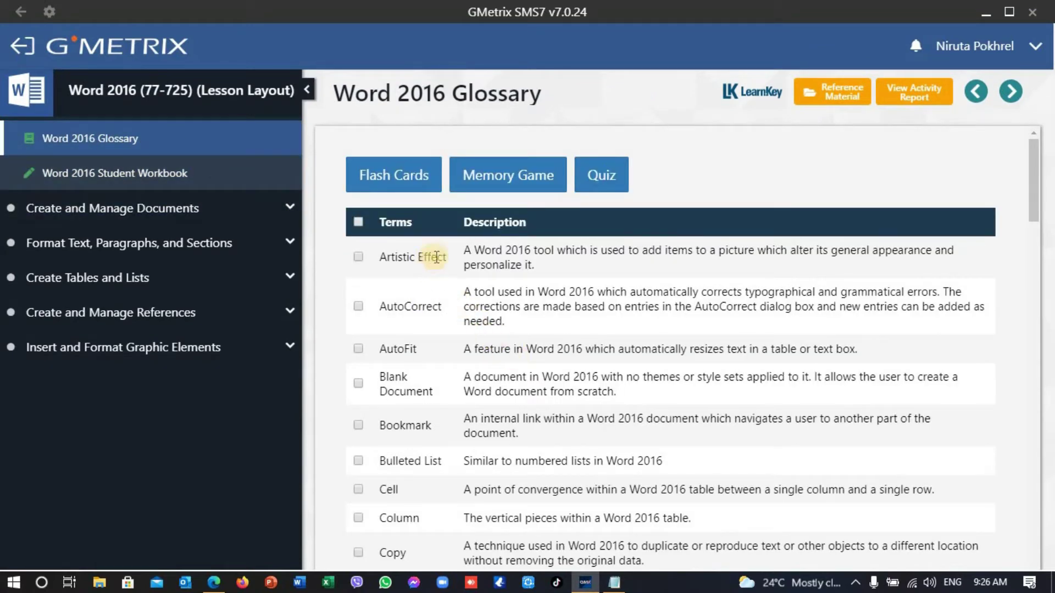
- Select all terms in the Word 2016 Glossary and start the flash cards for them
click(406, 176)
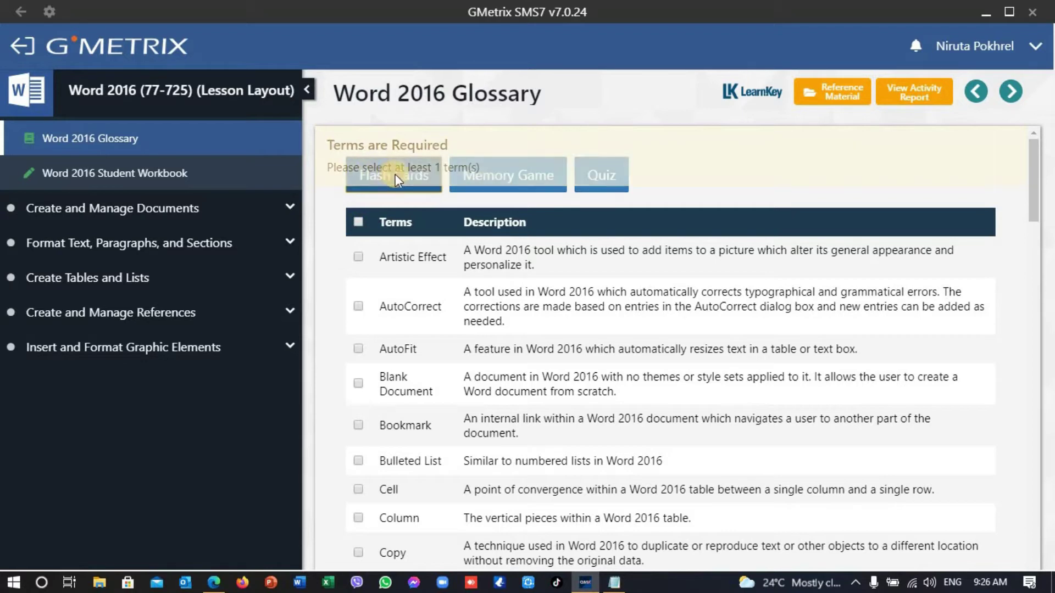
click(356, 221)
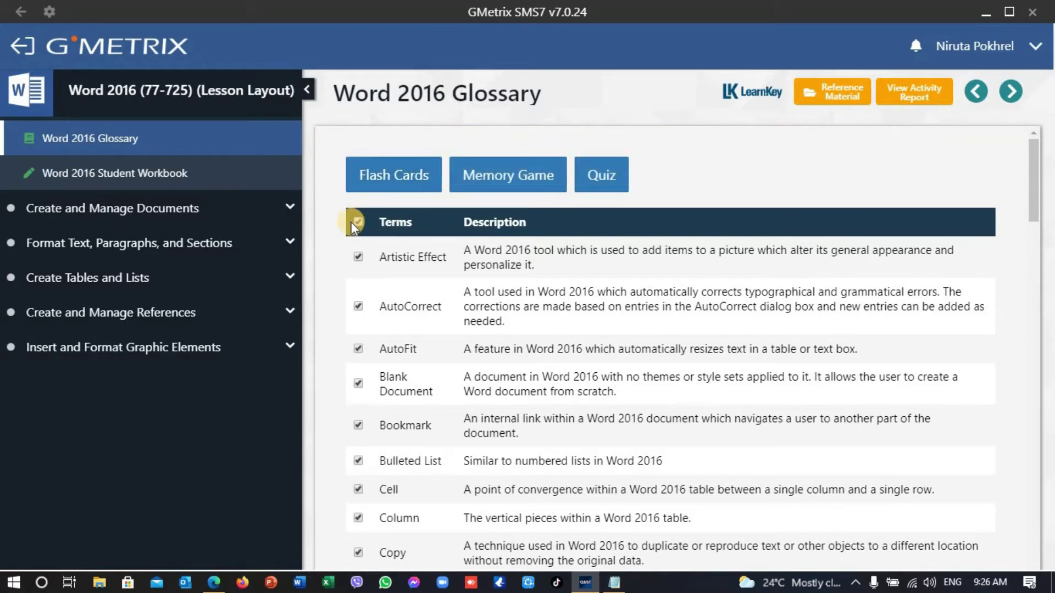
scroll(381, 305, down, 8)
scroll(384, 307, up, 4)
scroll(384, 308, up, 5)
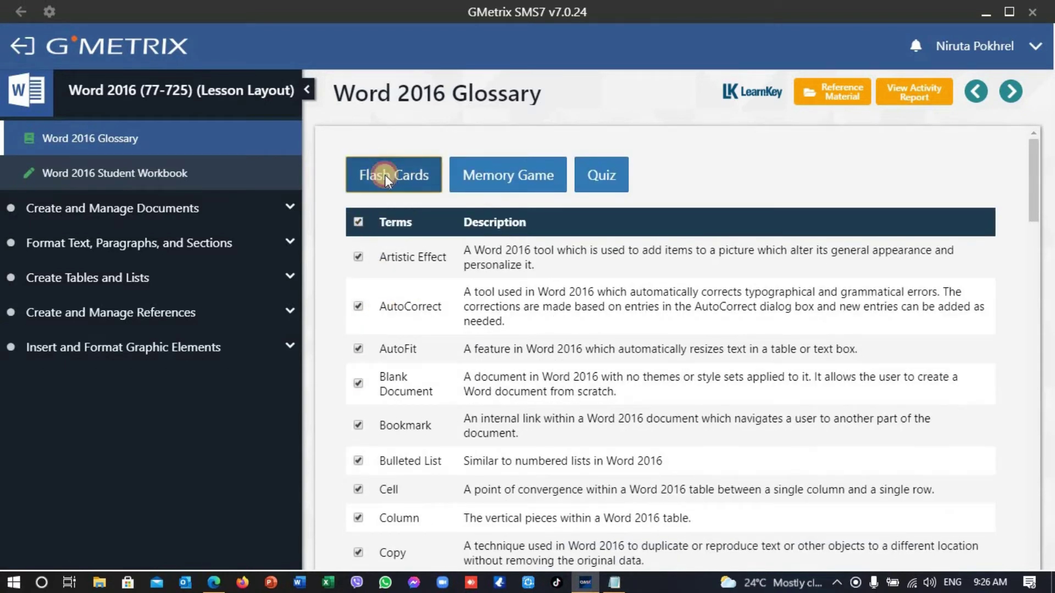
click(385, 174)
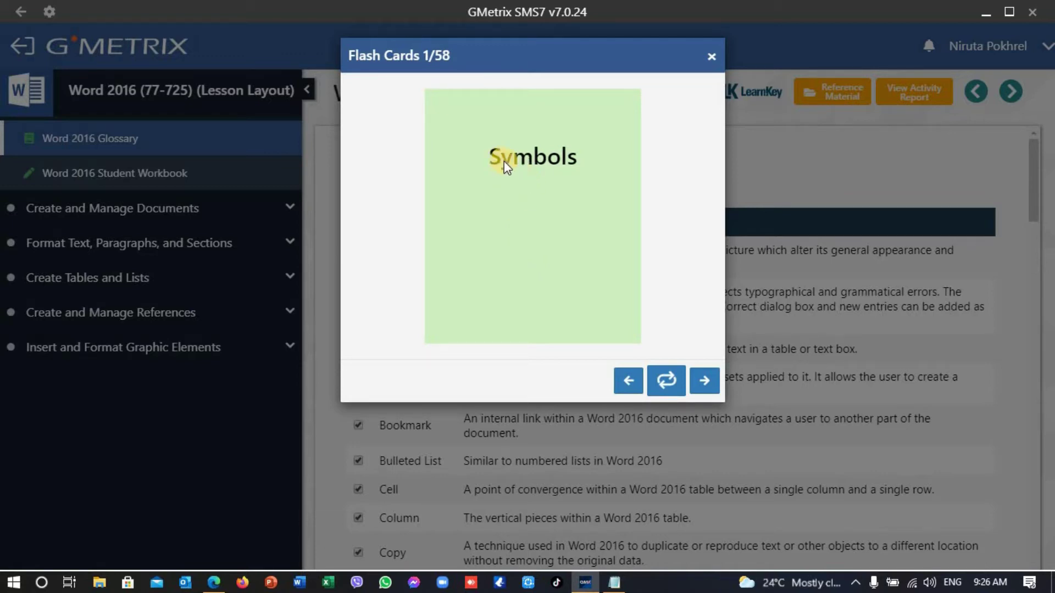
- Flip the first two flash cards, Symbols and Landscape, to read their definitions, and close the flash cards
click(525, 177)
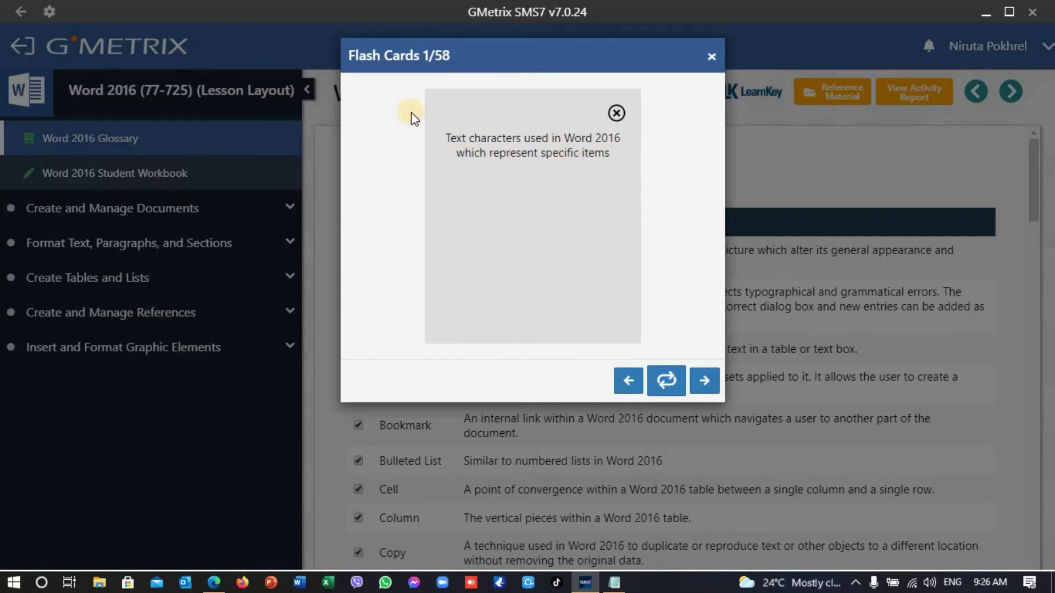
click(704, 382)
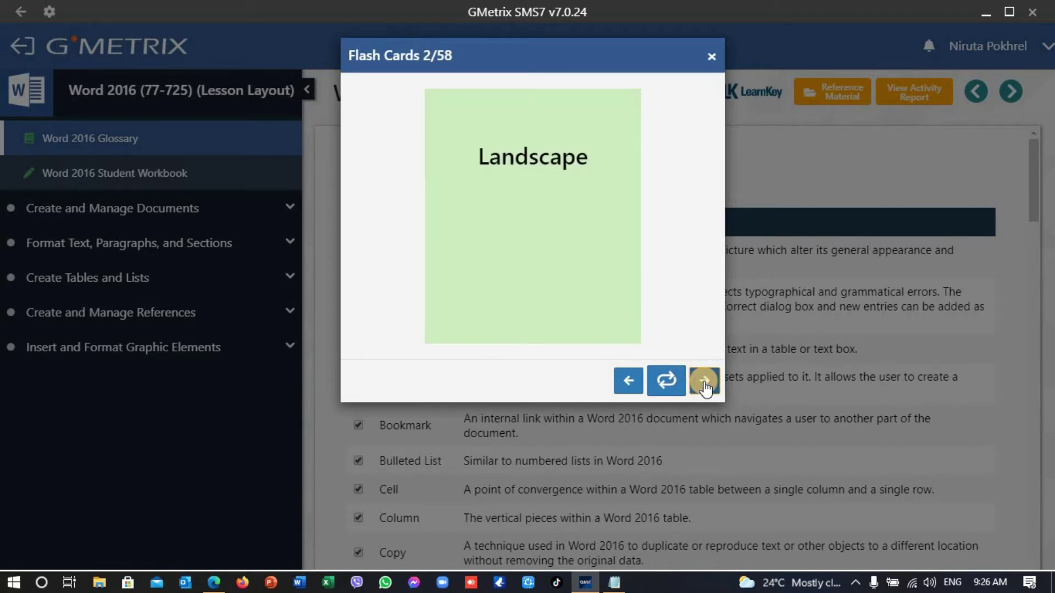
click(529, 164)
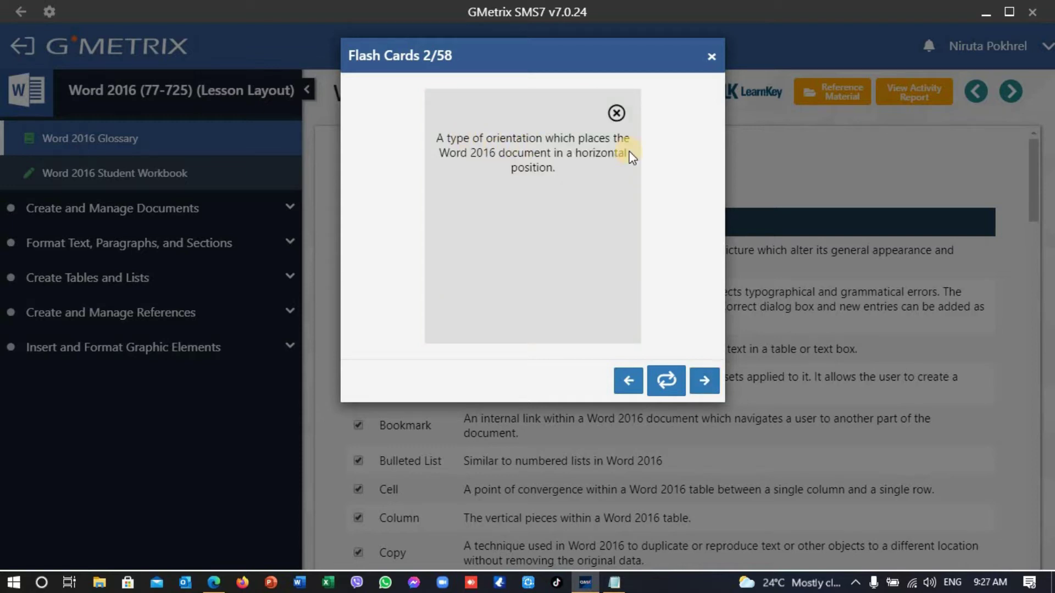
click(436, 56)
click(711, 55)
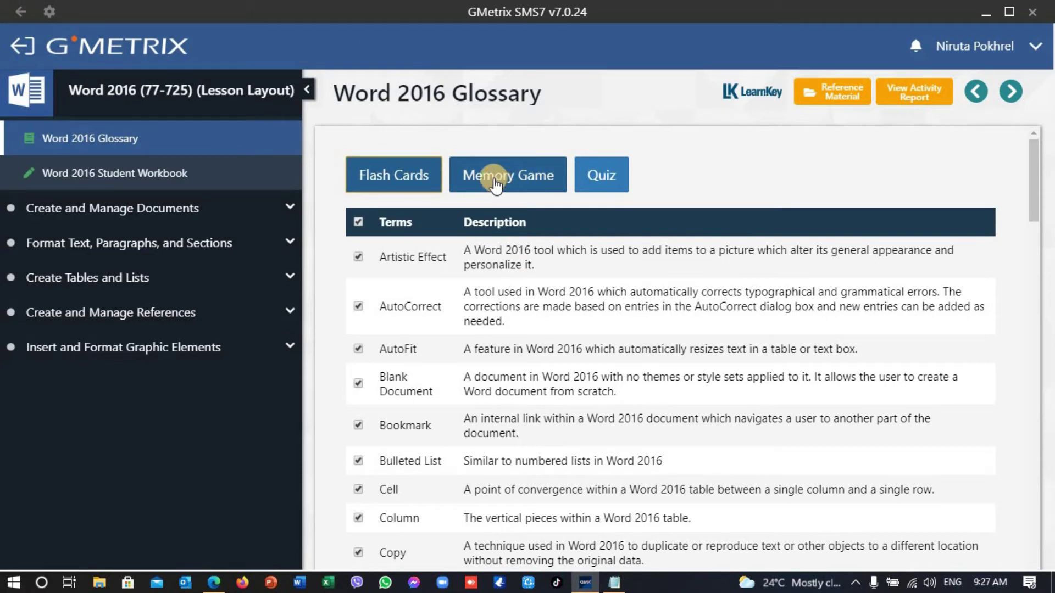
- Start the glossary memory game at the Very Easy difficulty
click(517, 172)
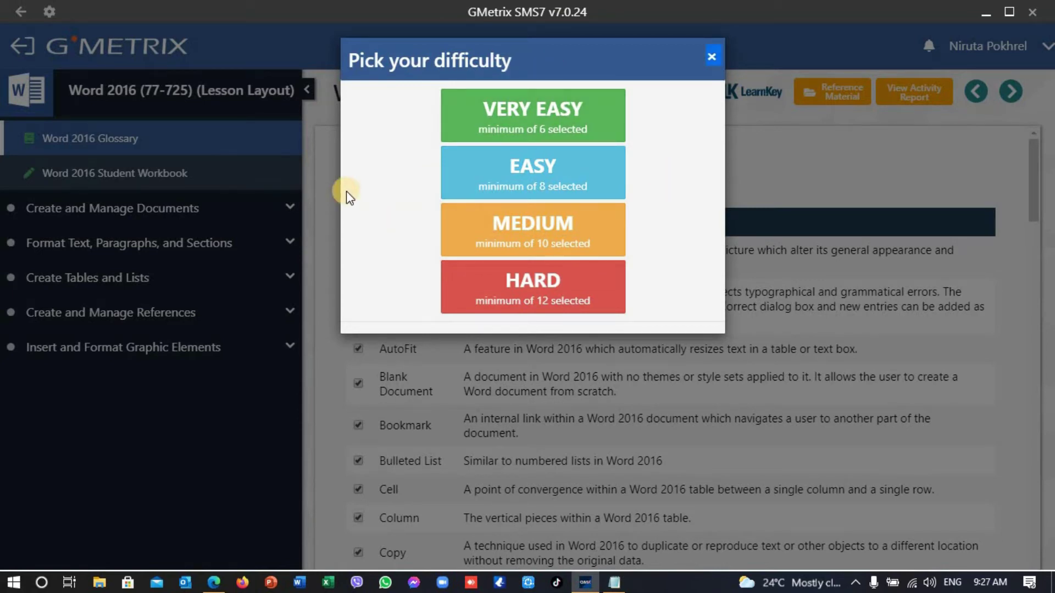
click(530, 119)
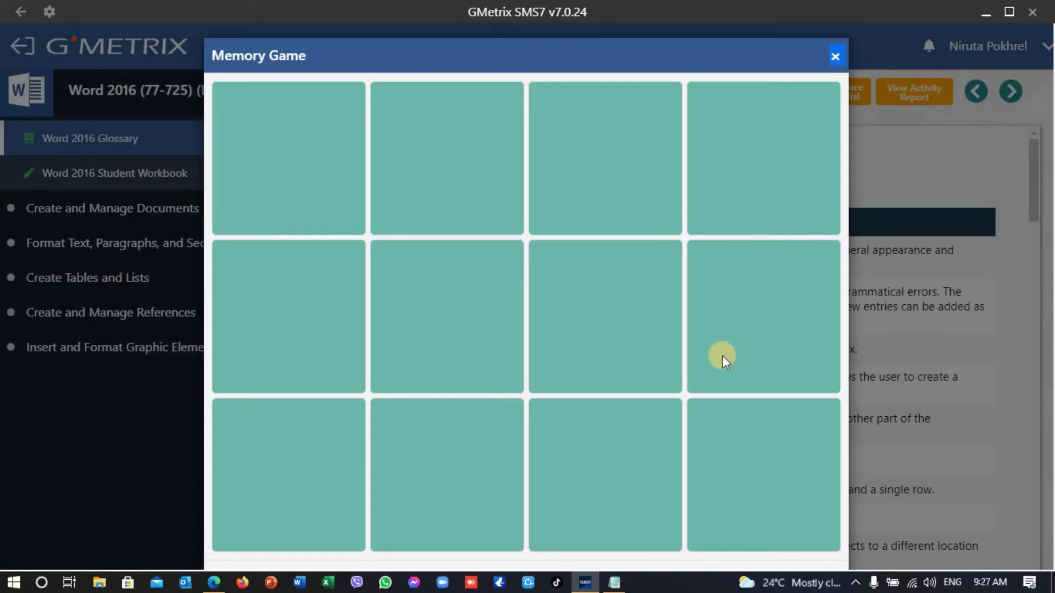
- Match the Template term with its definition in the memory game and close the game
click(741, 307)
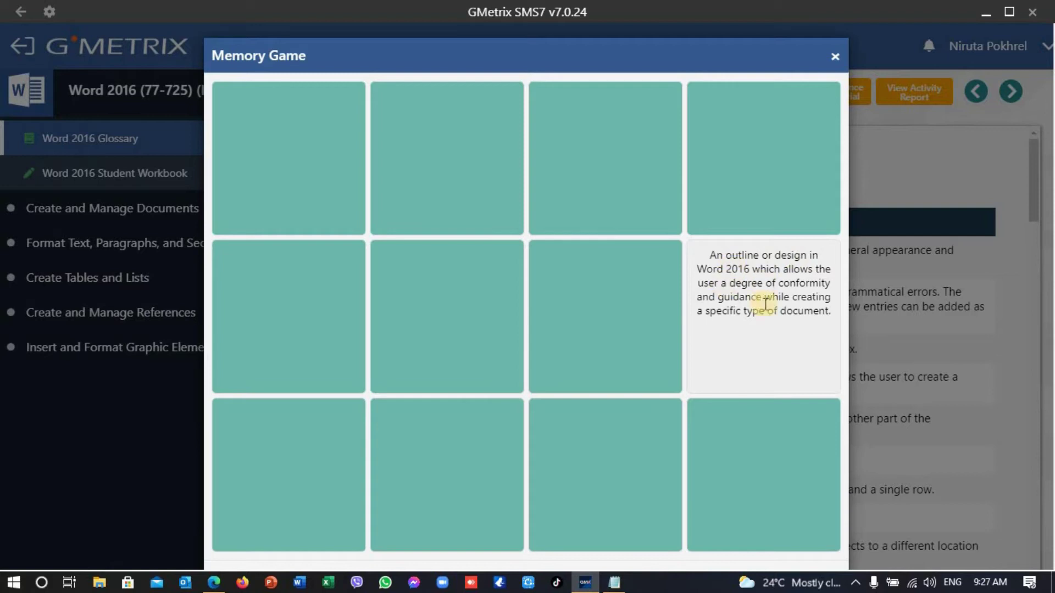
click(405, 331)
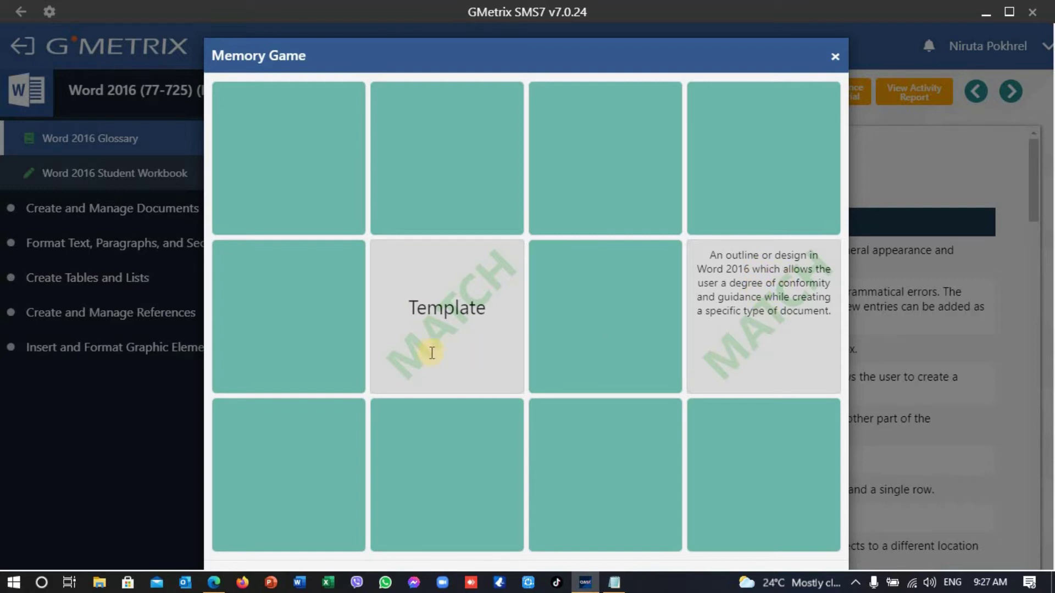
click(836, 56)
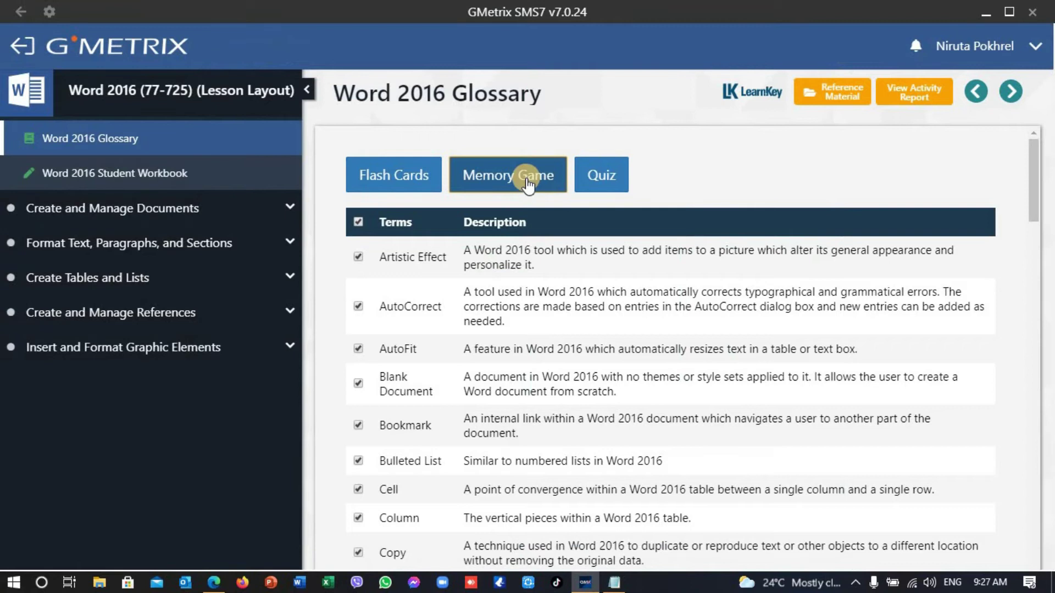
- Start the glossary quiz, answer the first question with Artistic Effect, try Numbered List and AutoCorrect on the second, and close the quiz
click(597, 177)
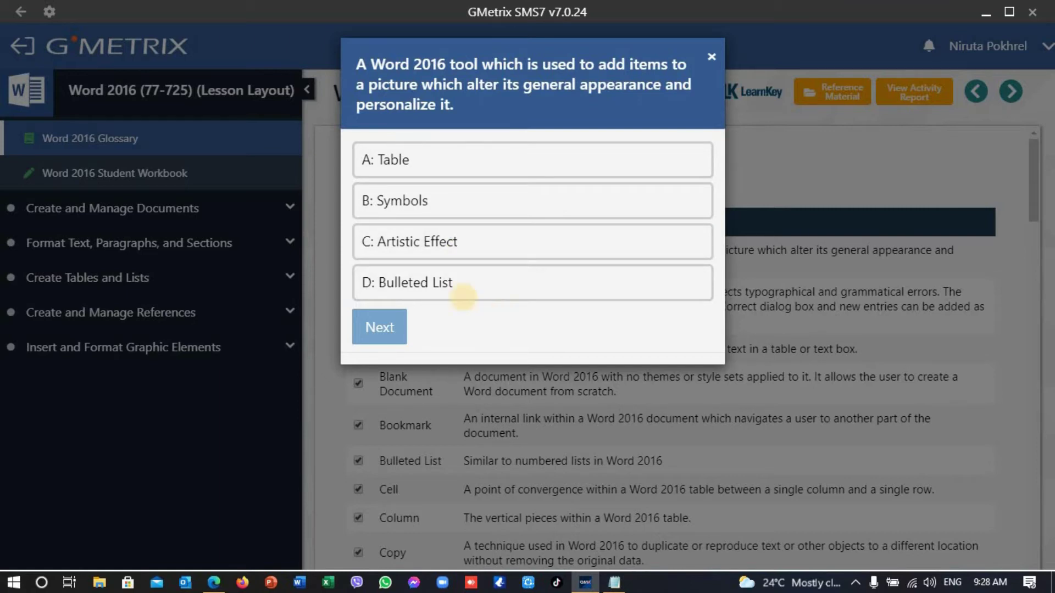
click(429, 248)
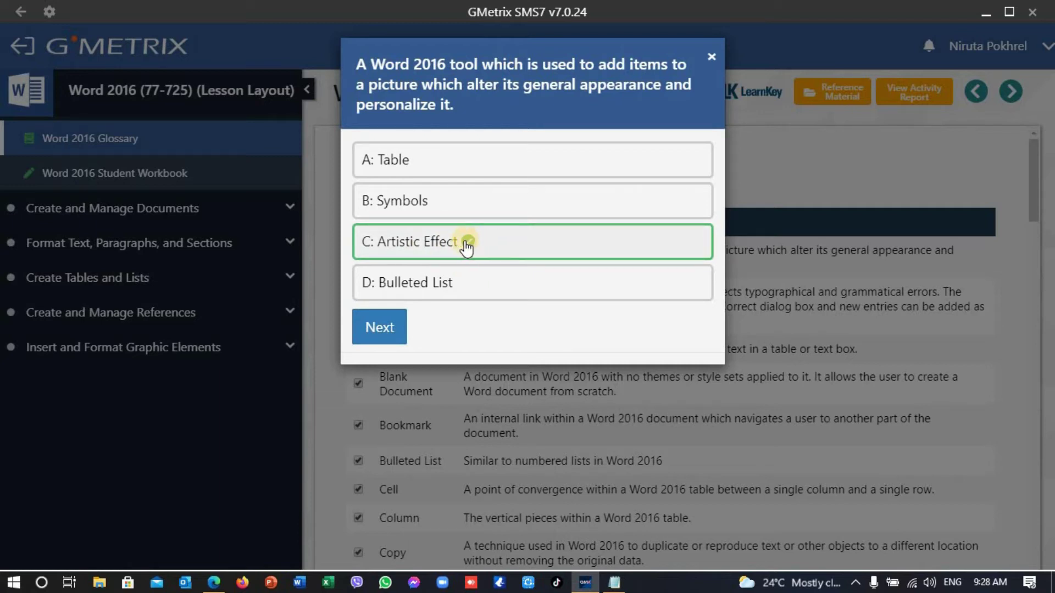
click(384, 328)
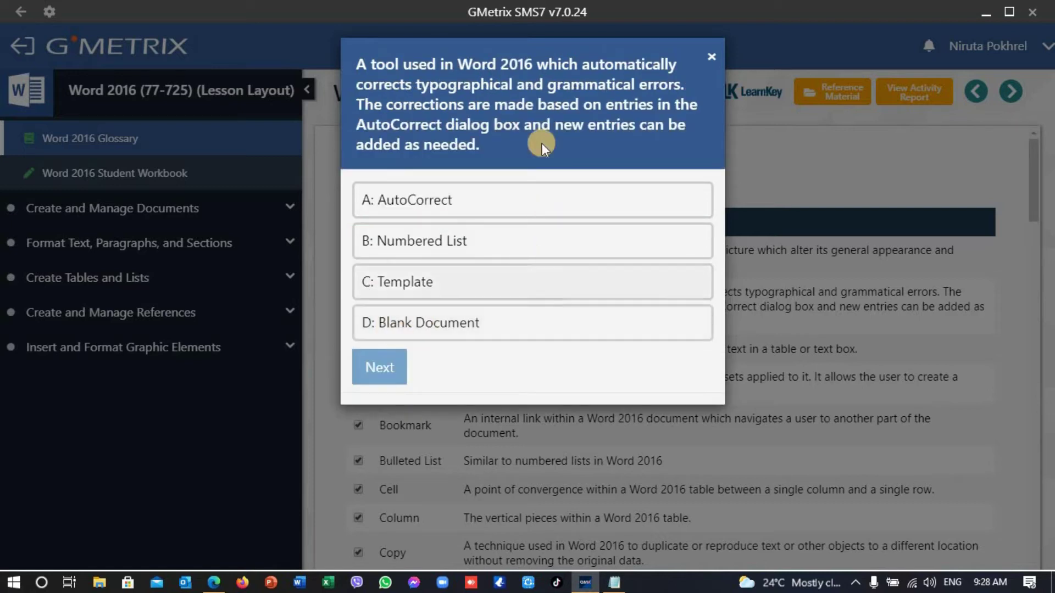
click(443, 249)
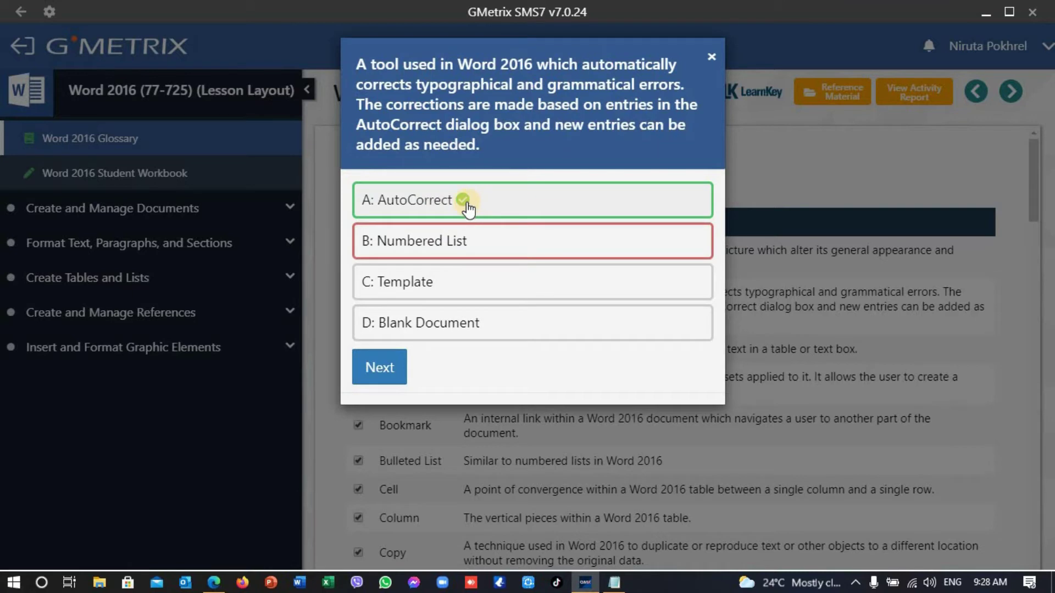
click(711, 56)
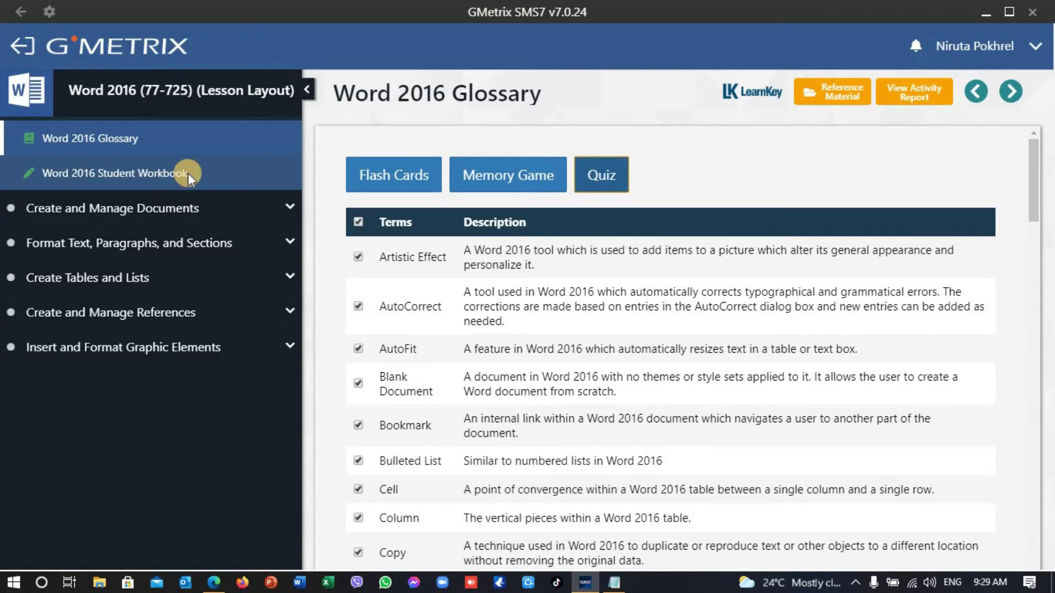
- Expand the Create and Manage Documents section and open Lesson 1 - Getting Started
click(294, 209)
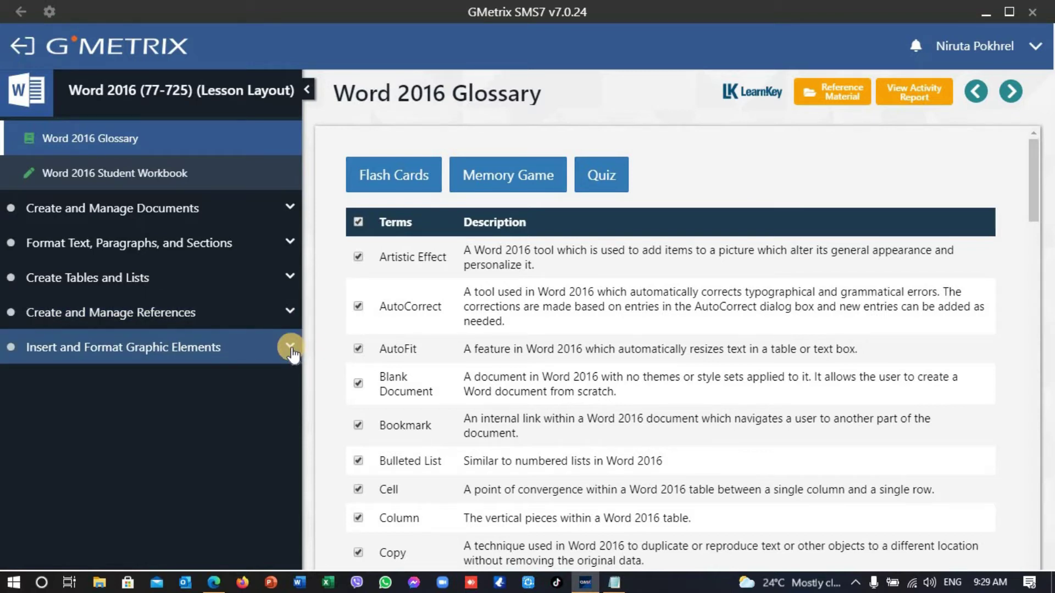
click(288, 210)
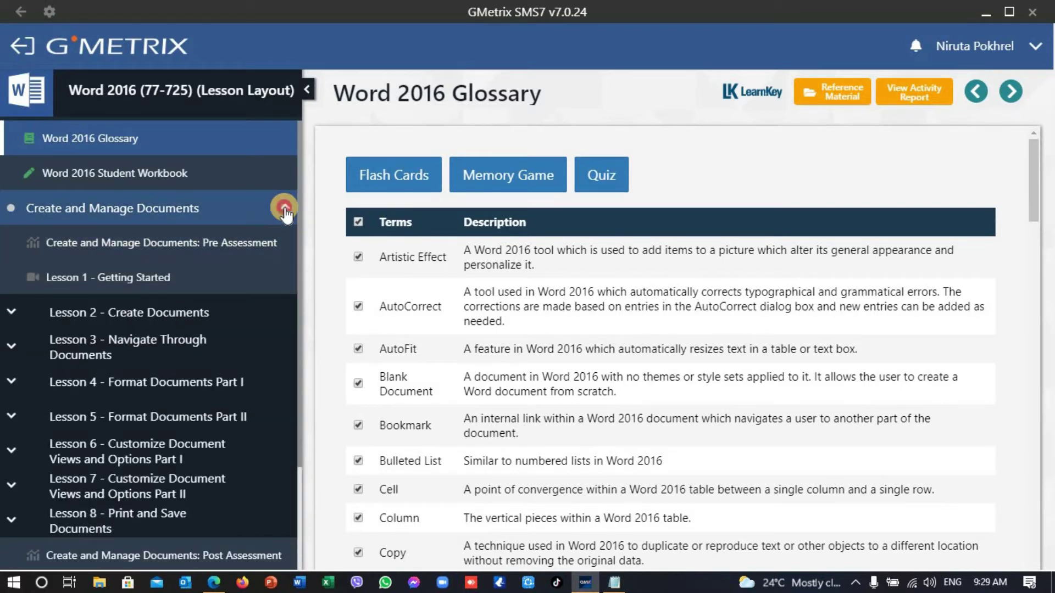
click(287, 211)
click(287, 212)
scroll(269, 212, down, 2)
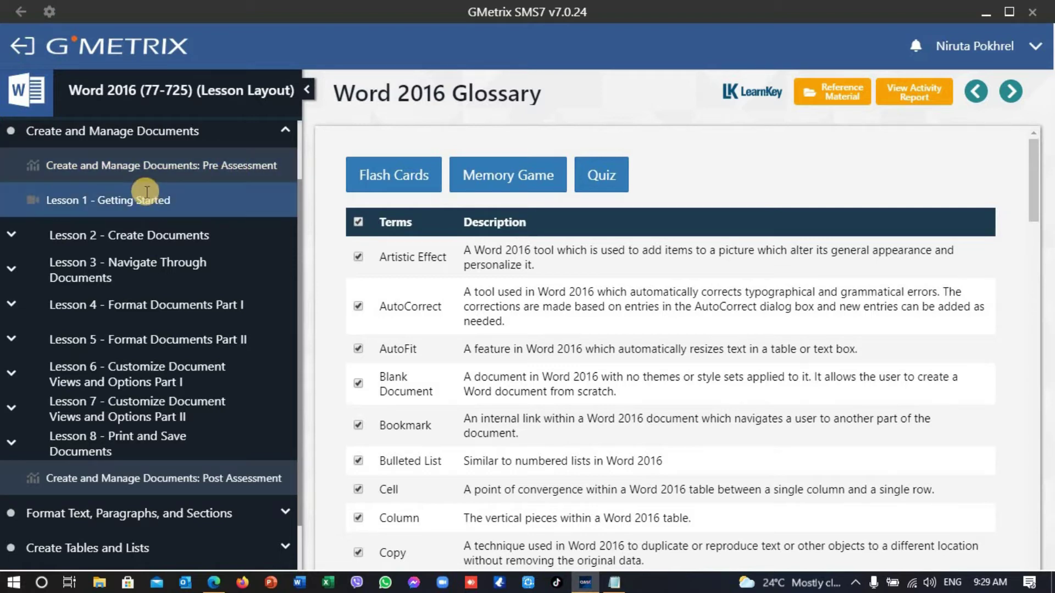
click(93, 200)
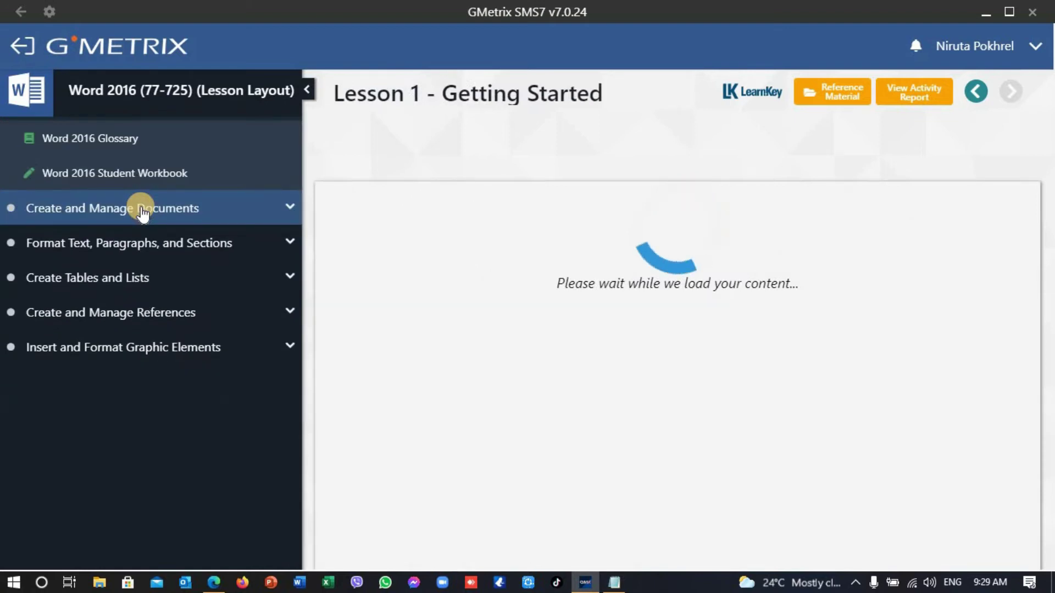
- Mute the Introduction video of Lesson 1 while it plays
click(461, 245)
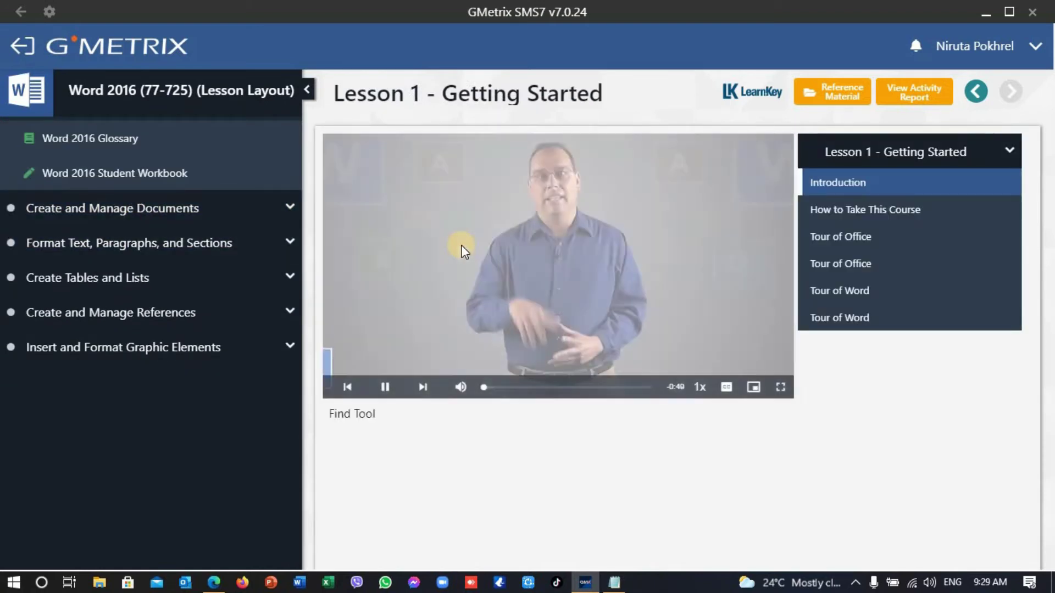
click(700, 387)
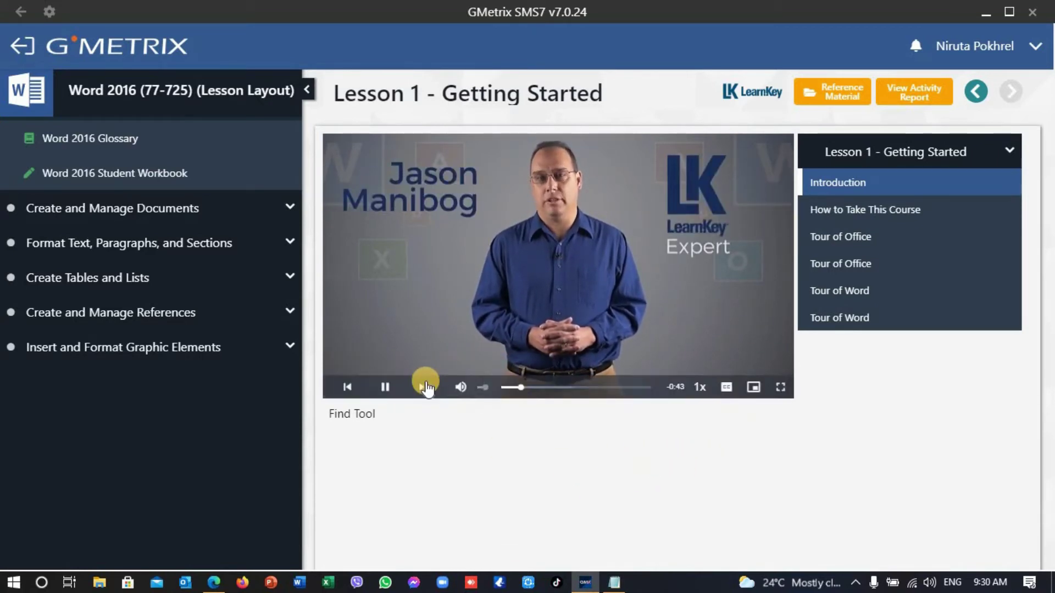
click(461, 388)
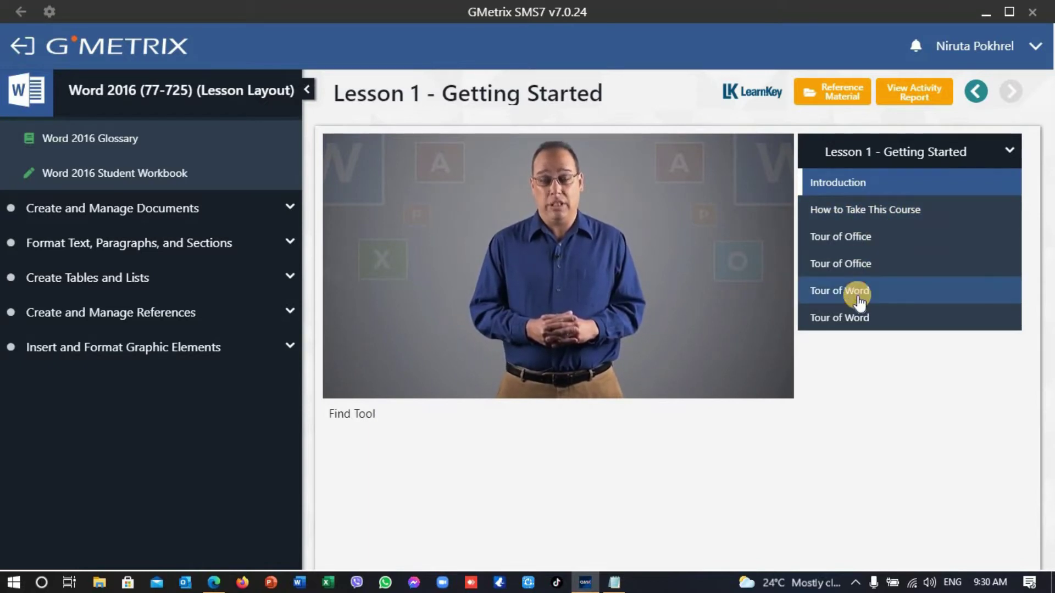
- Open the Video Training of Lesson 2 - Create Documents under Create and Manage Documents and mute its video
click(278, 207)
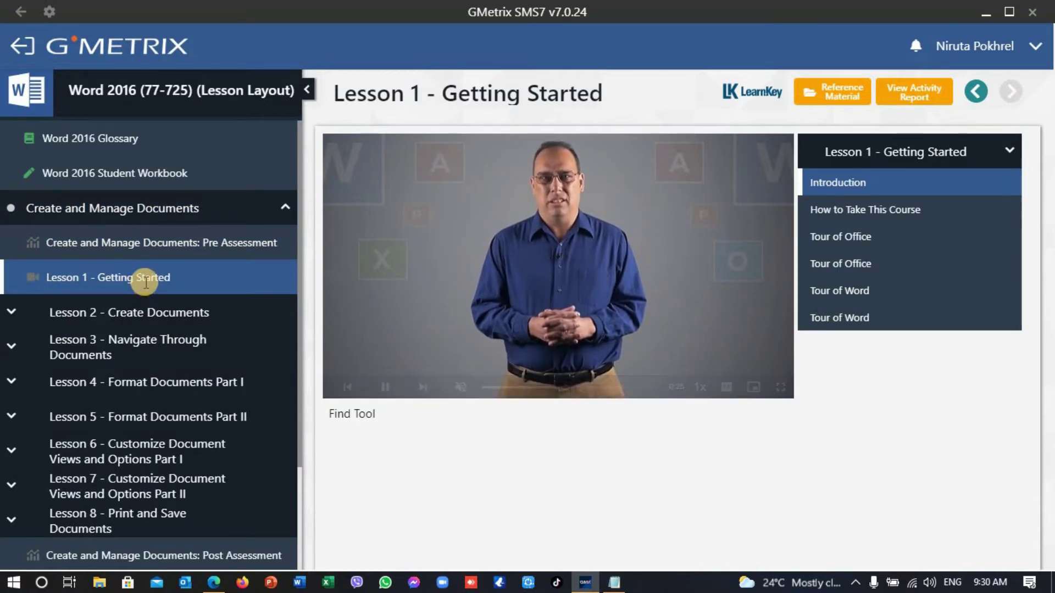
click(11, 314)
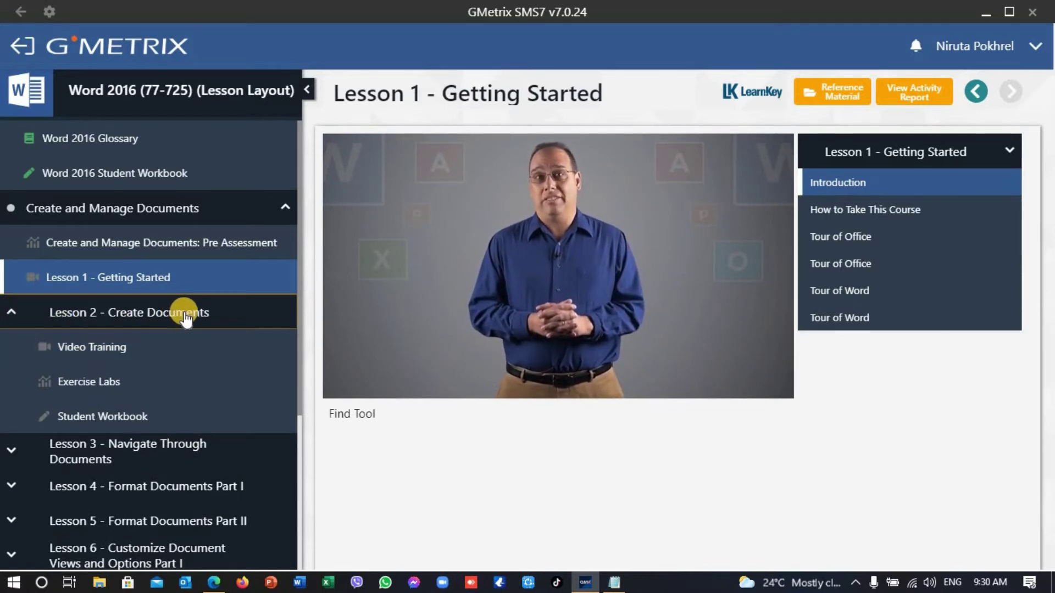
scroll(185, 312, down, 2)
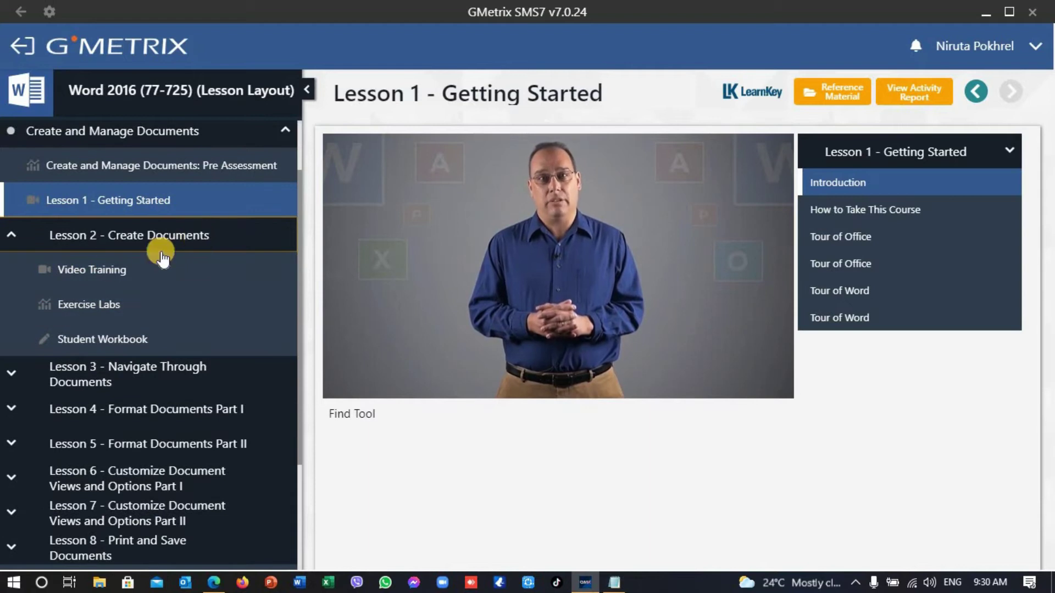
click(110, 270)
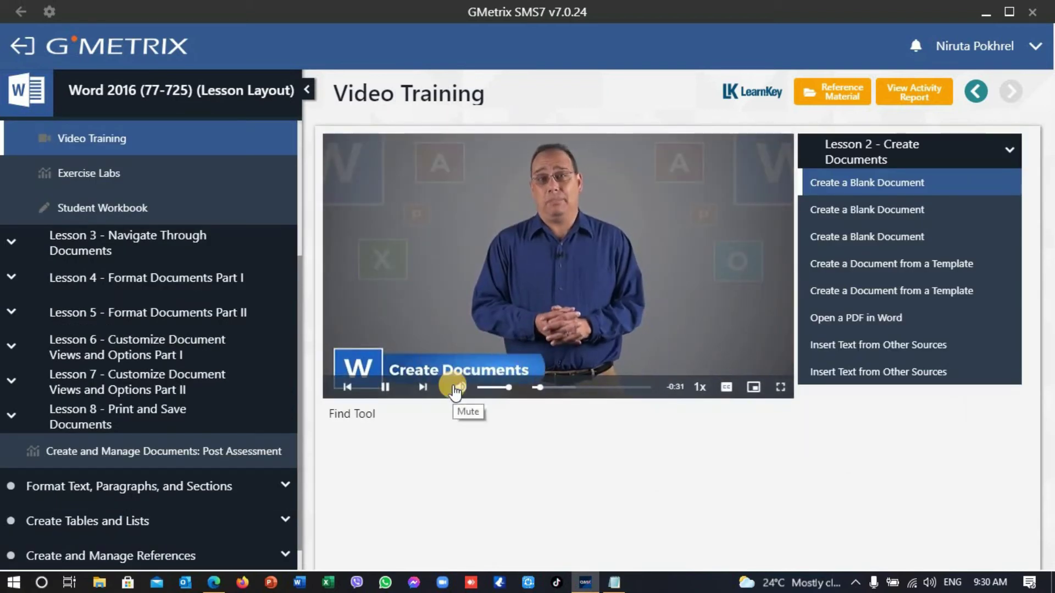
click(456, 388)
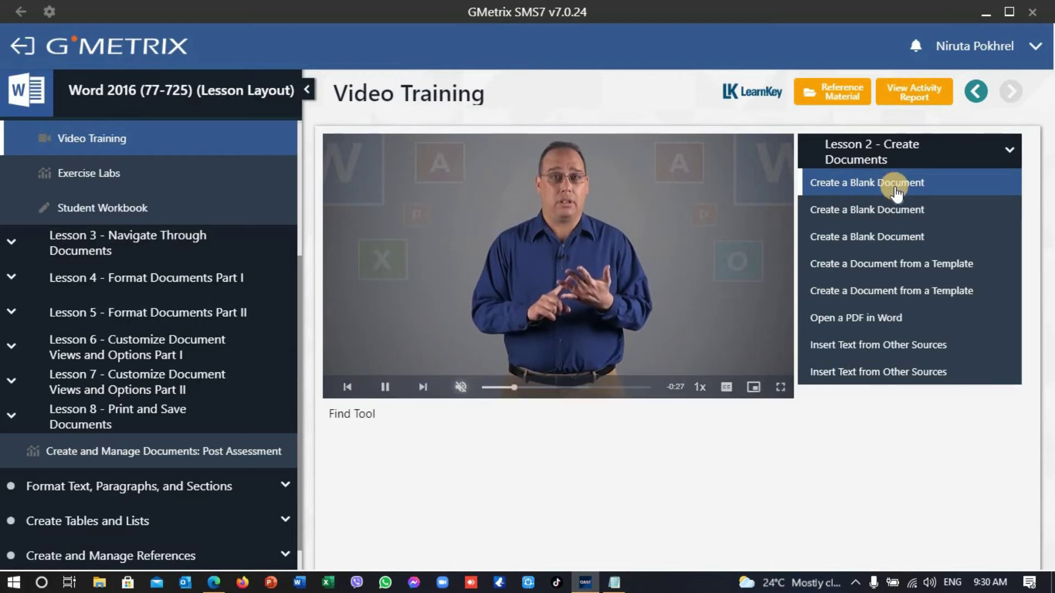
- Look over the Lesson 2 video topics and play the second Create a Blank Document video
click(871, 207)
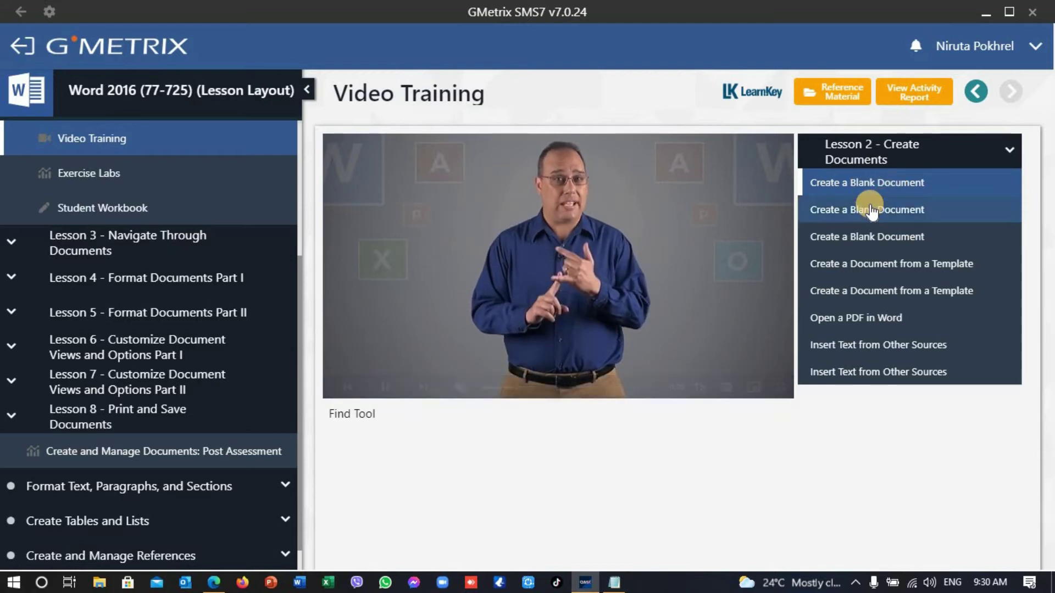
click(880, 240)
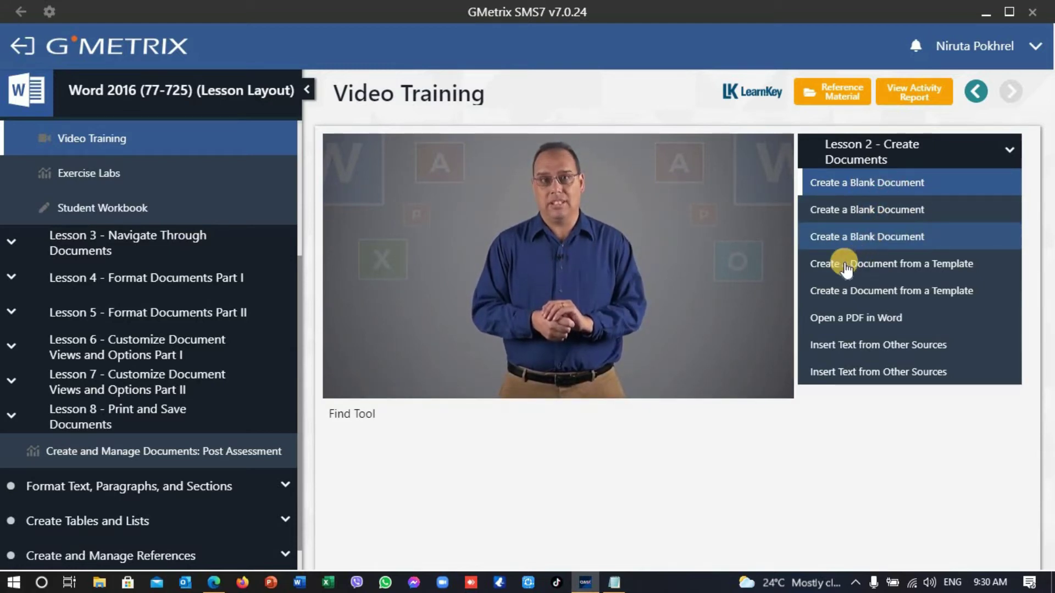
click(846, 266)
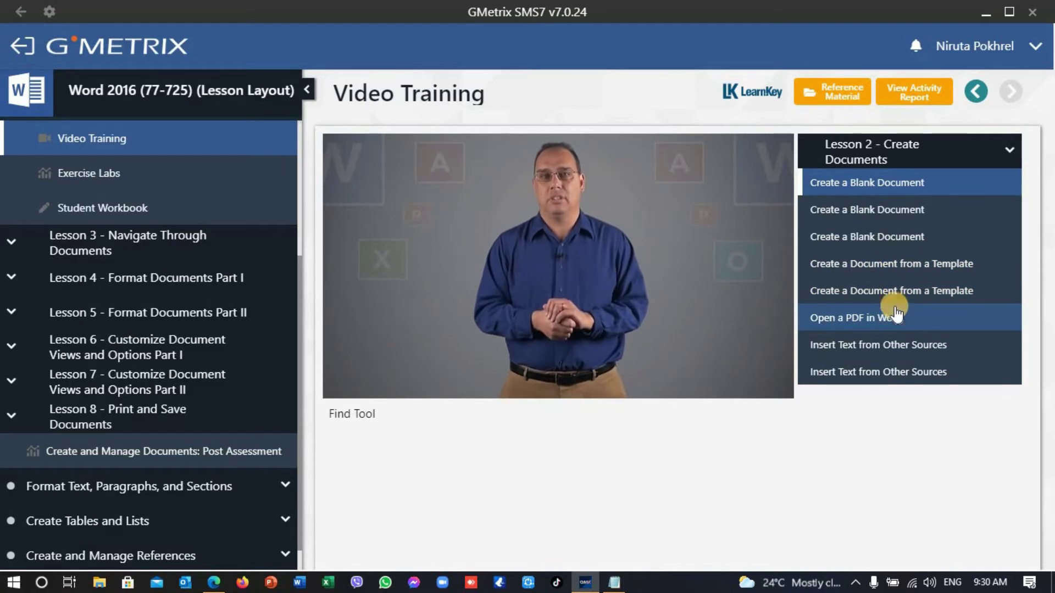
mouse_move(628, 210)
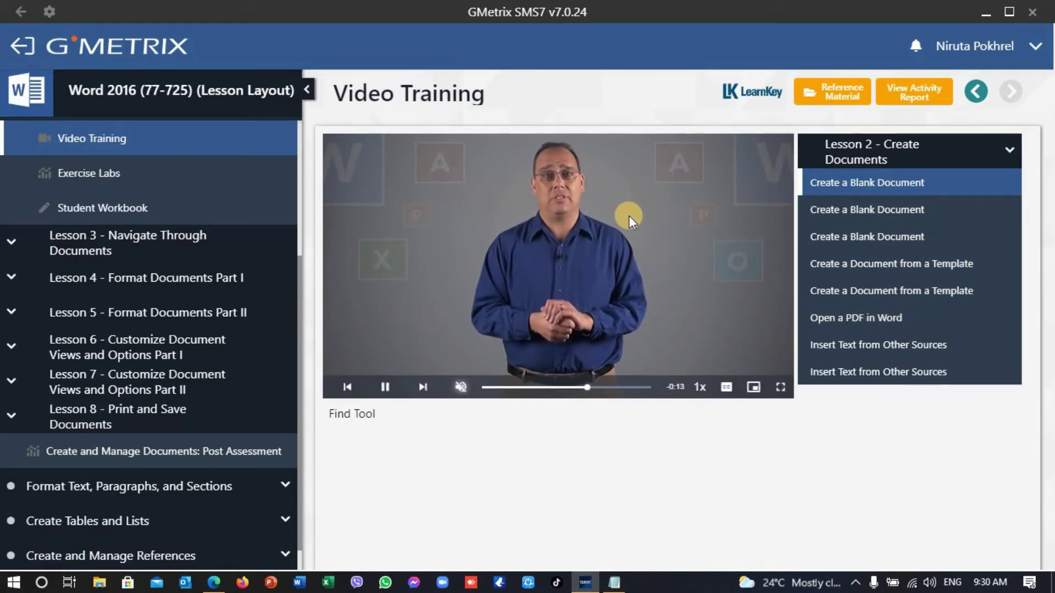
click(852, 210)
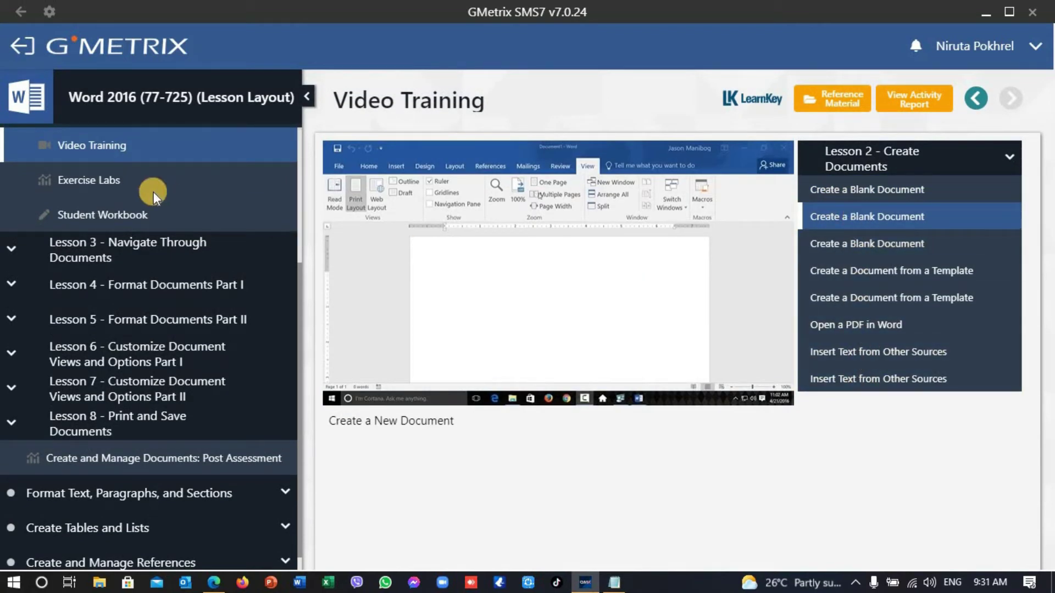
- Open the Lesson 2 Exercise Labs and choose the LK Word 2016 Session 1 Lesson 2 Exercise Labs (SMS Required) test
scroll(153, 192, up, 3)
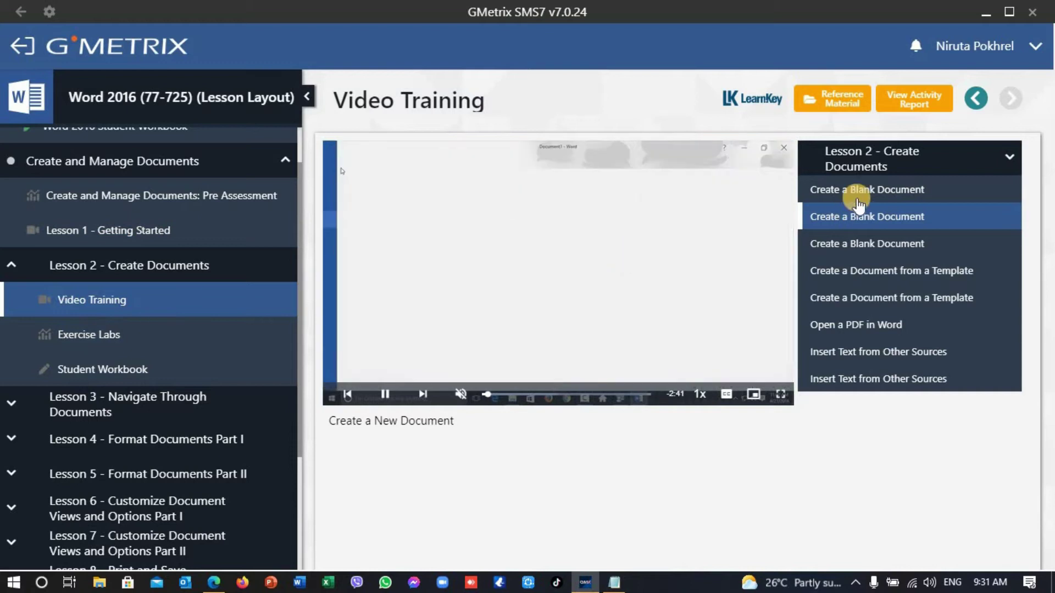
click(102, 337)
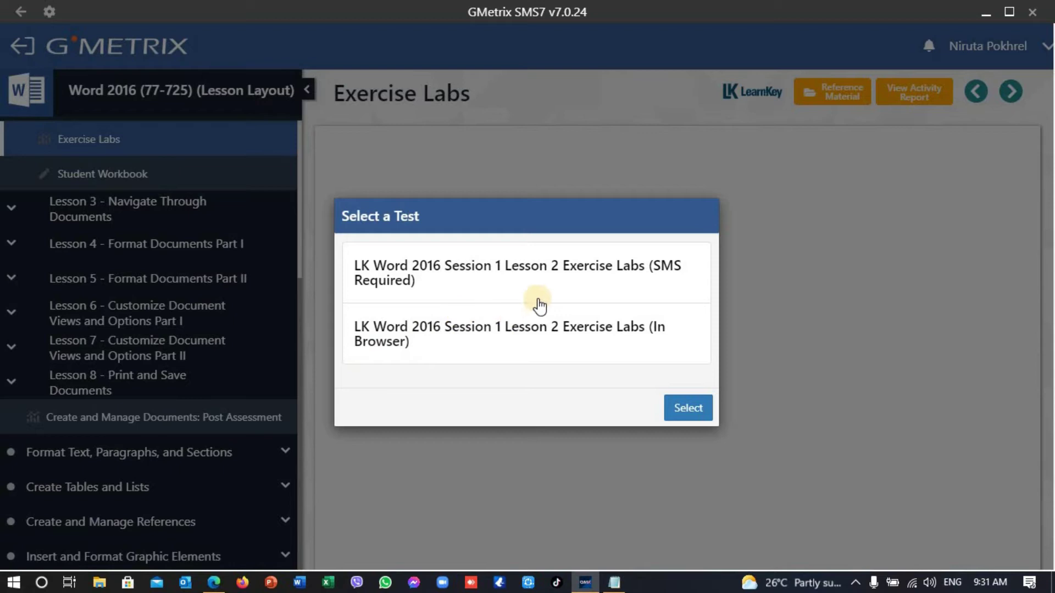
click(610, 273)
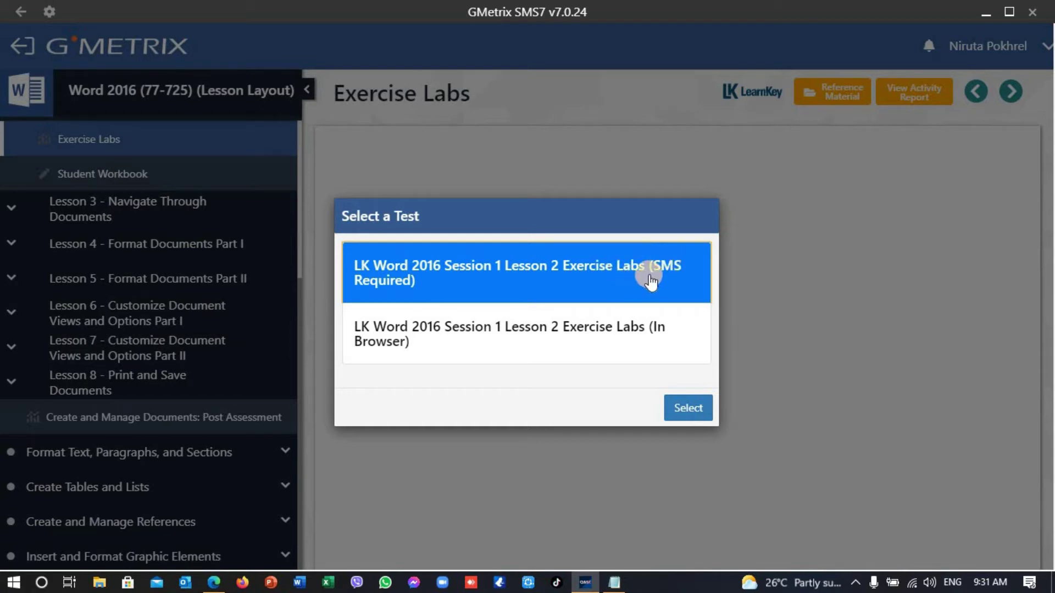
click(549, 339)
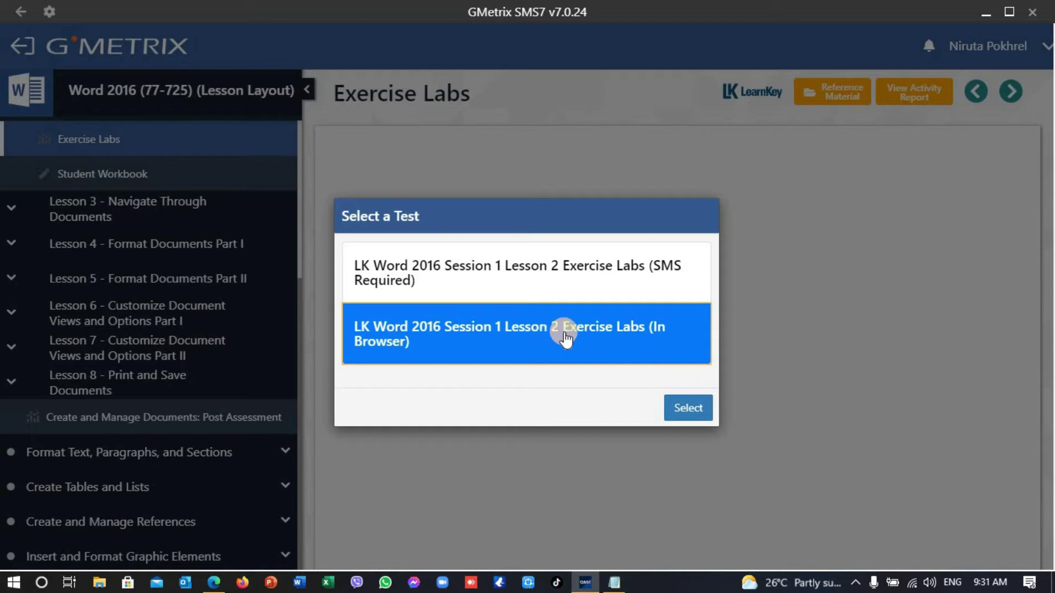
click(574, 270)
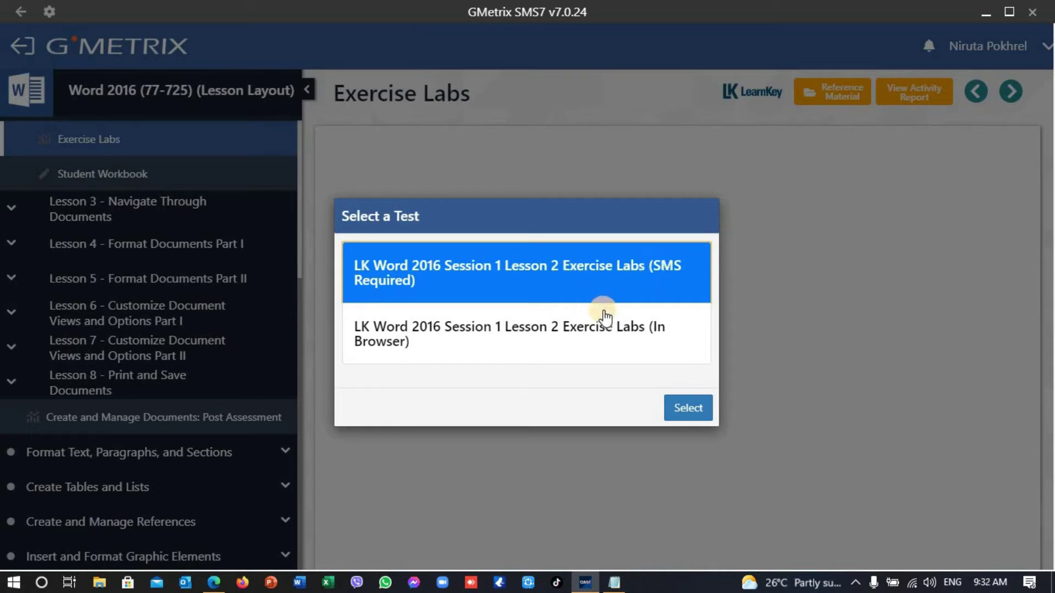
click(572, 343)
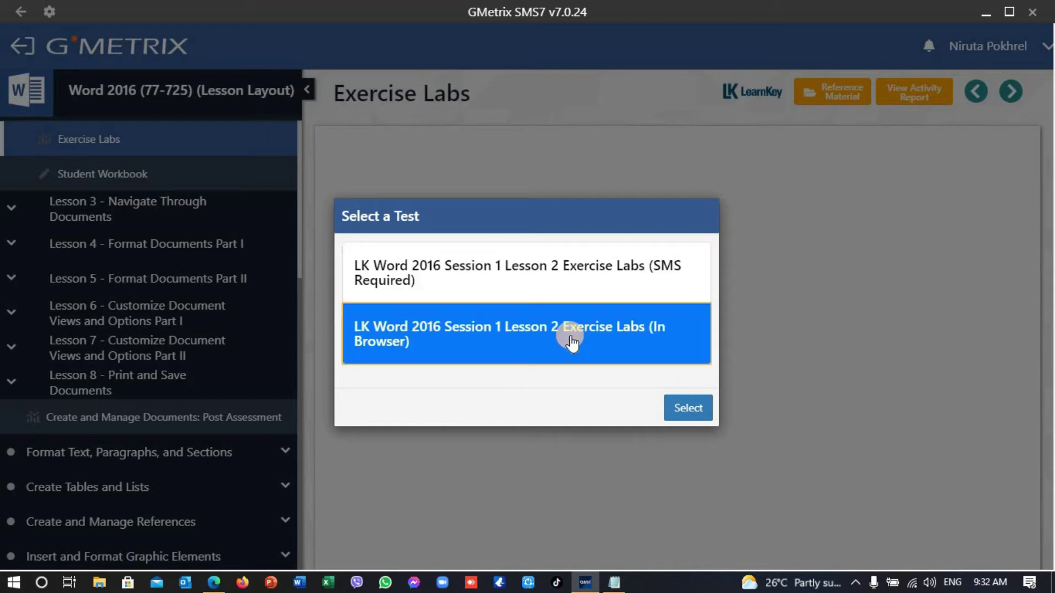
click(571, 273)
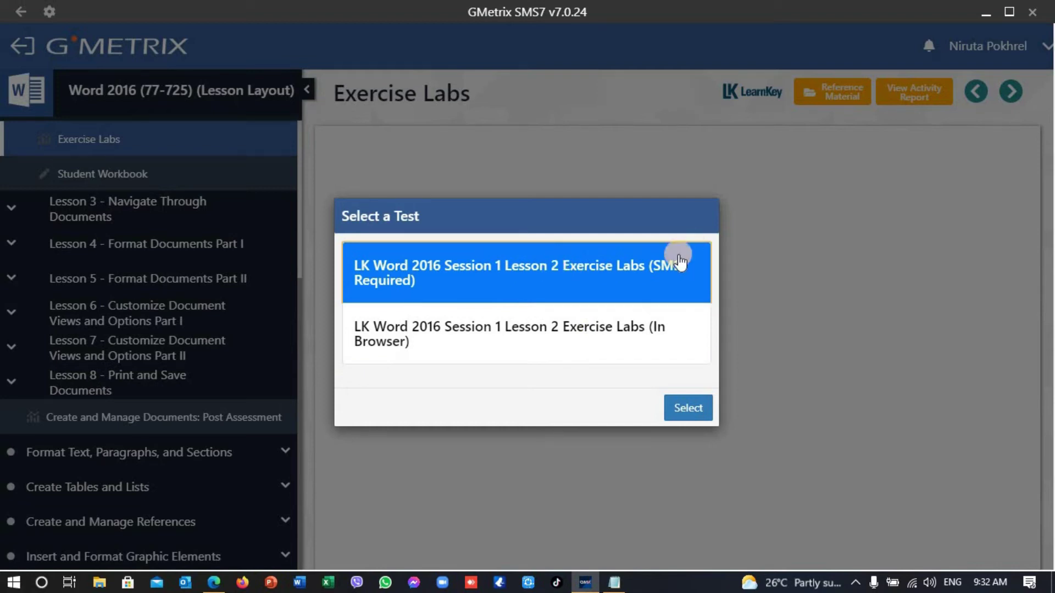
click(687, 414)
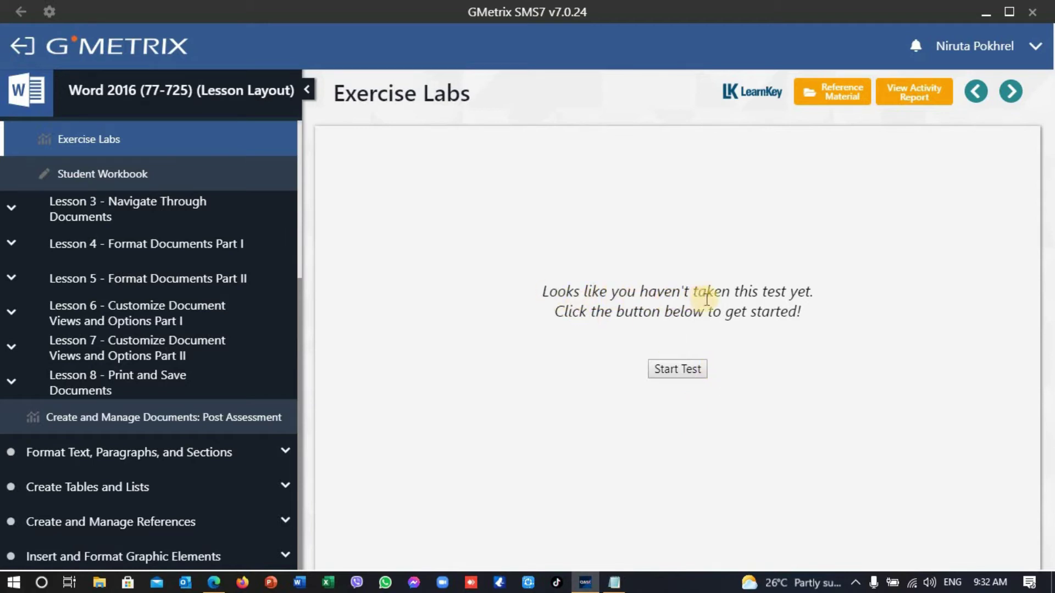
- Start the Lesson 2 exercise lab test, download its test resources and continue into the practice tasks
click(671, 374)
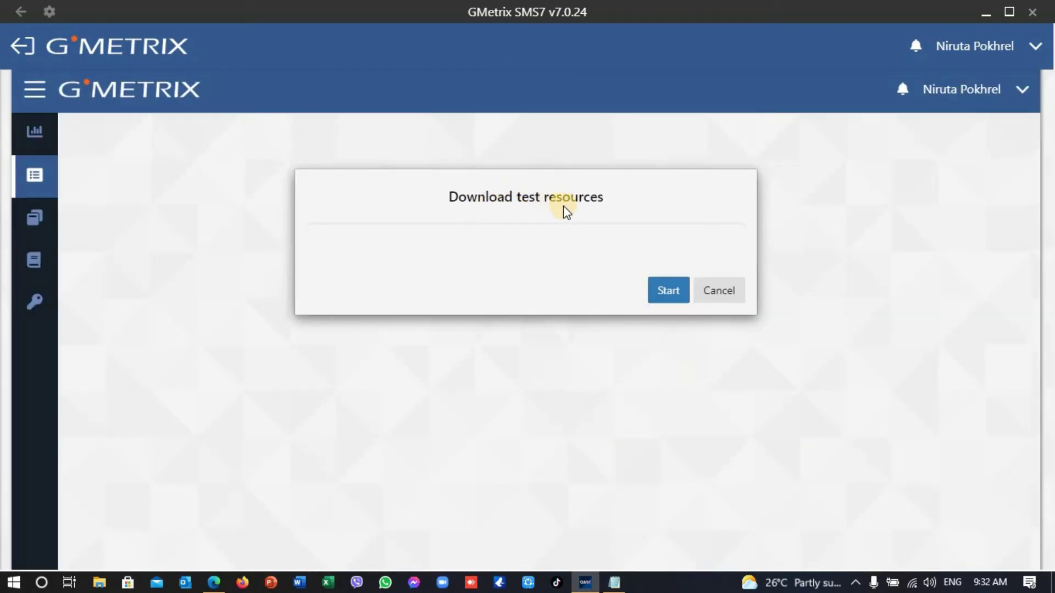
click(664, 292)
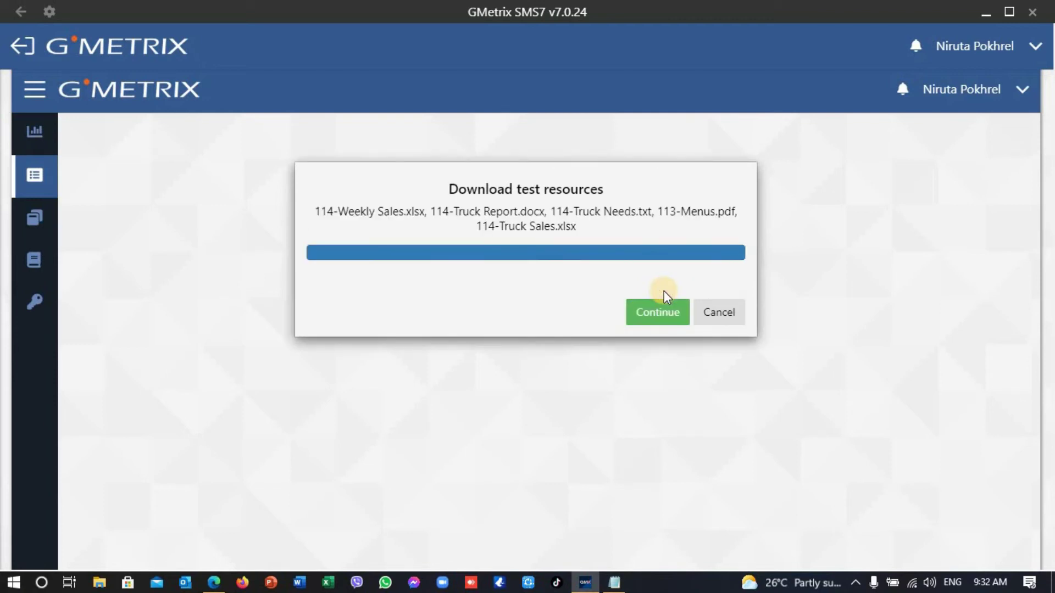
click(658, 317)
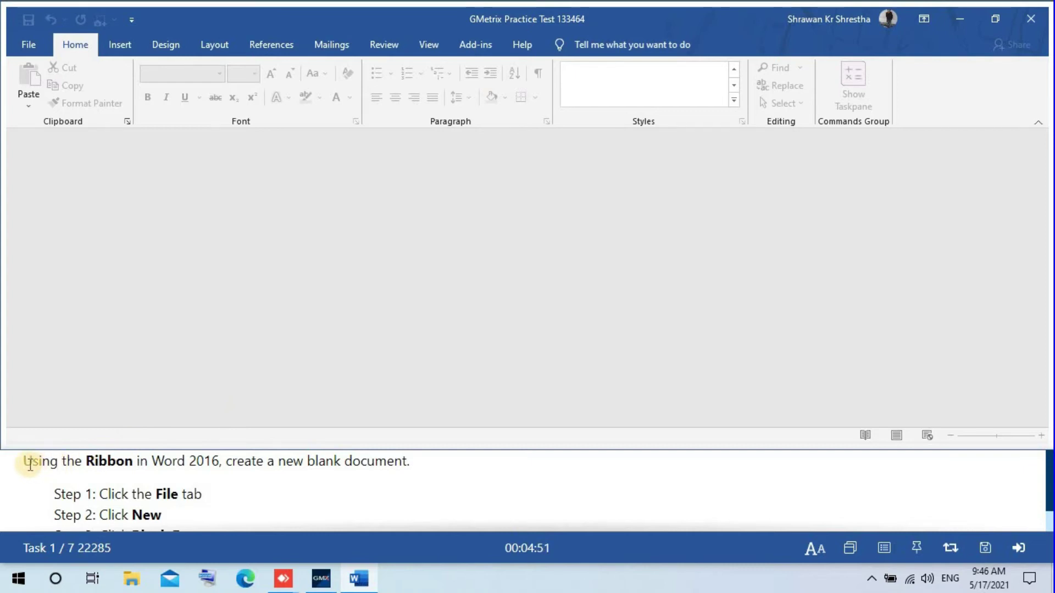
drag(25, 463, 222, 460)
drag(267, 462, 419, 465)
click(341, 260)
click(34, 50)
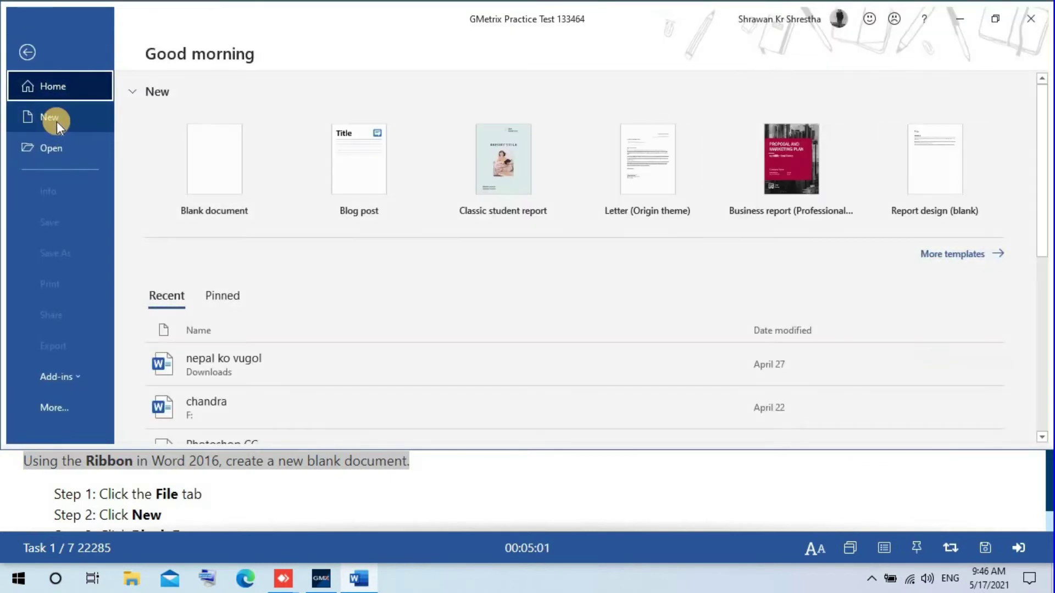
click(57, 120)
click(244, 223)
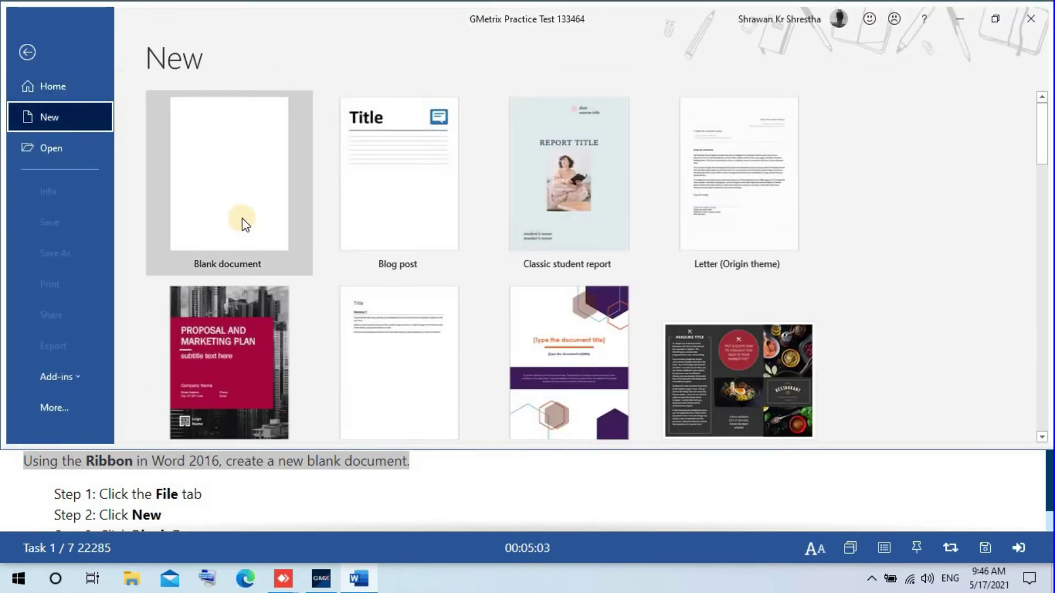
click(22, 57)
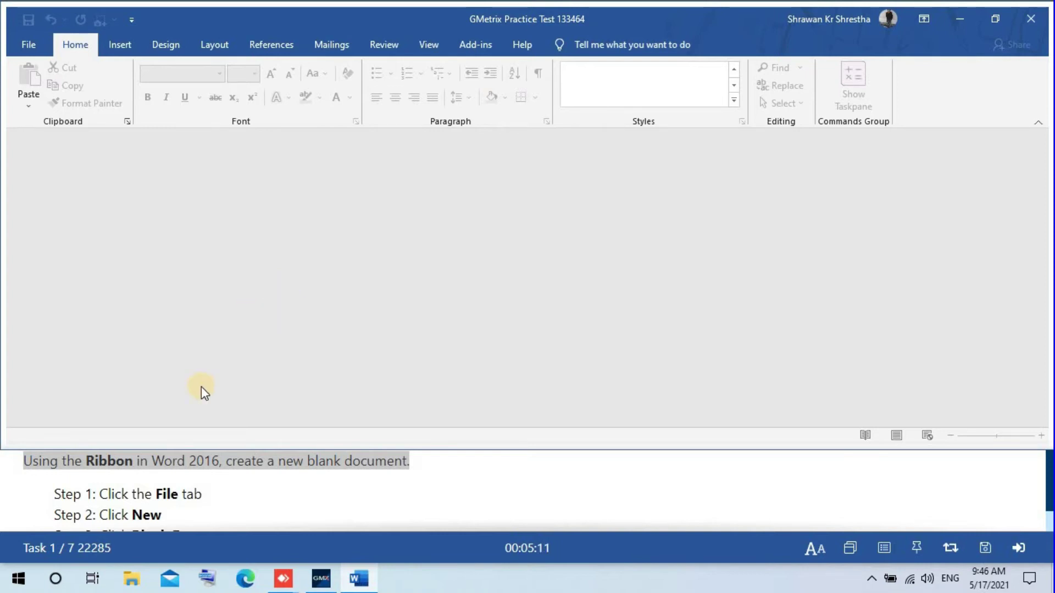
- Follow the Task 1 steps to create a new blank document, and continue to Task 2
click(69, 494)
drag(57, 495, 214, 503)
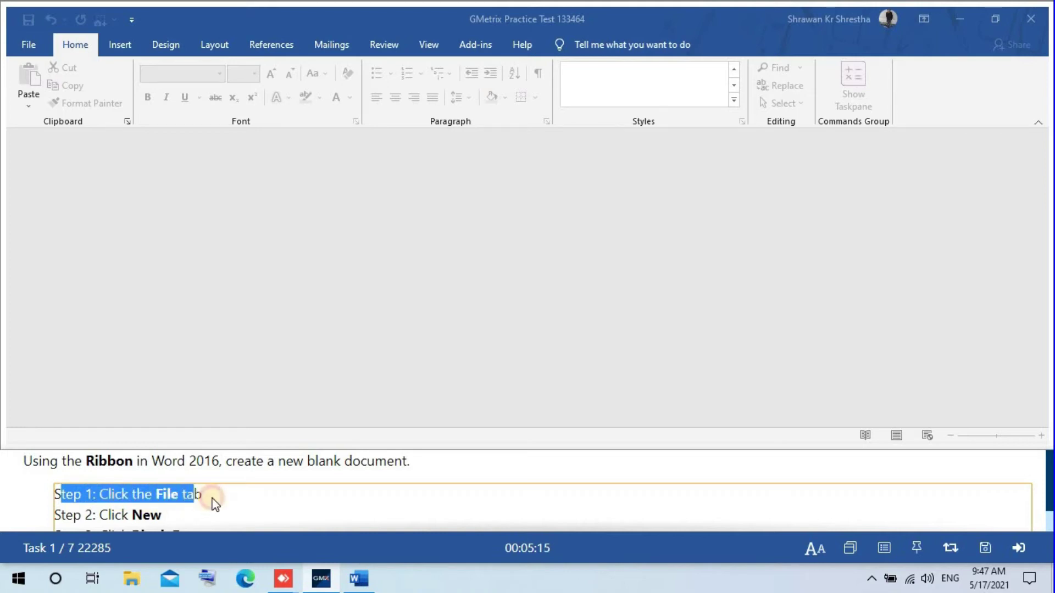
click(36, 45)
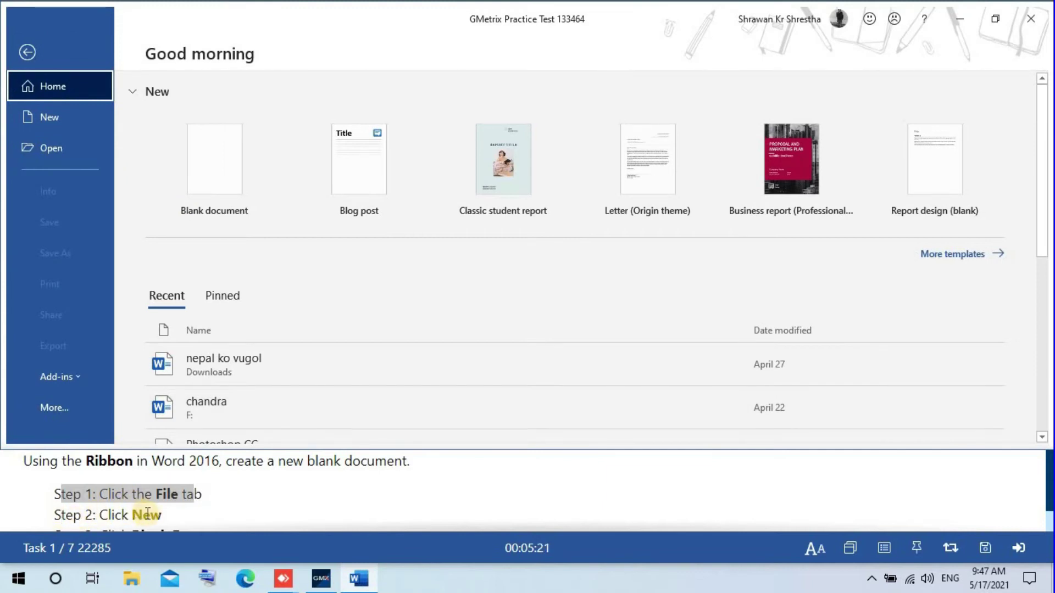
click(72, 125)
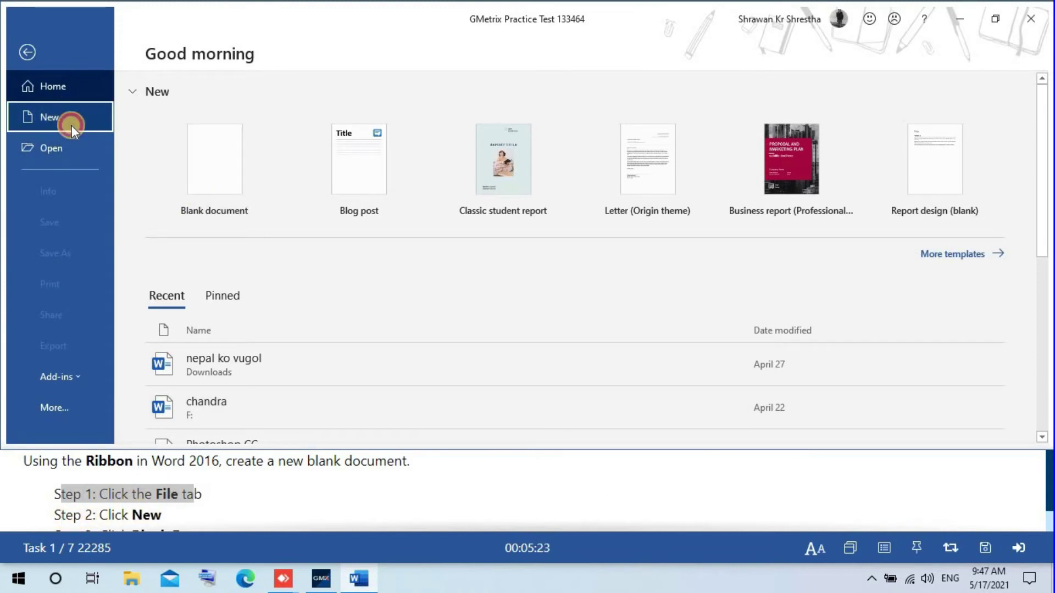
click(167, 514)
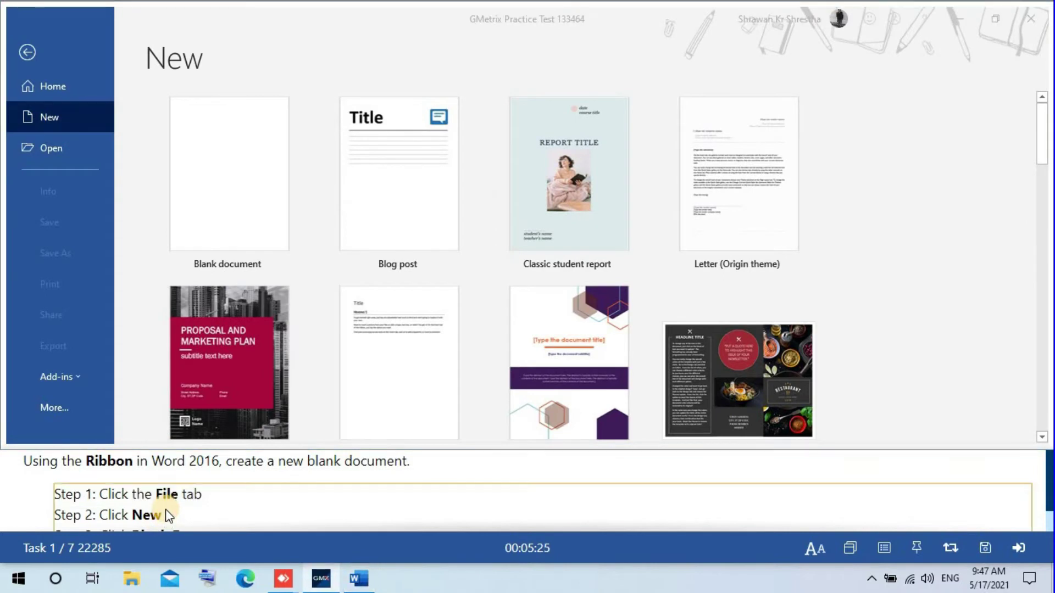
scroll(167, 515, down, 1)
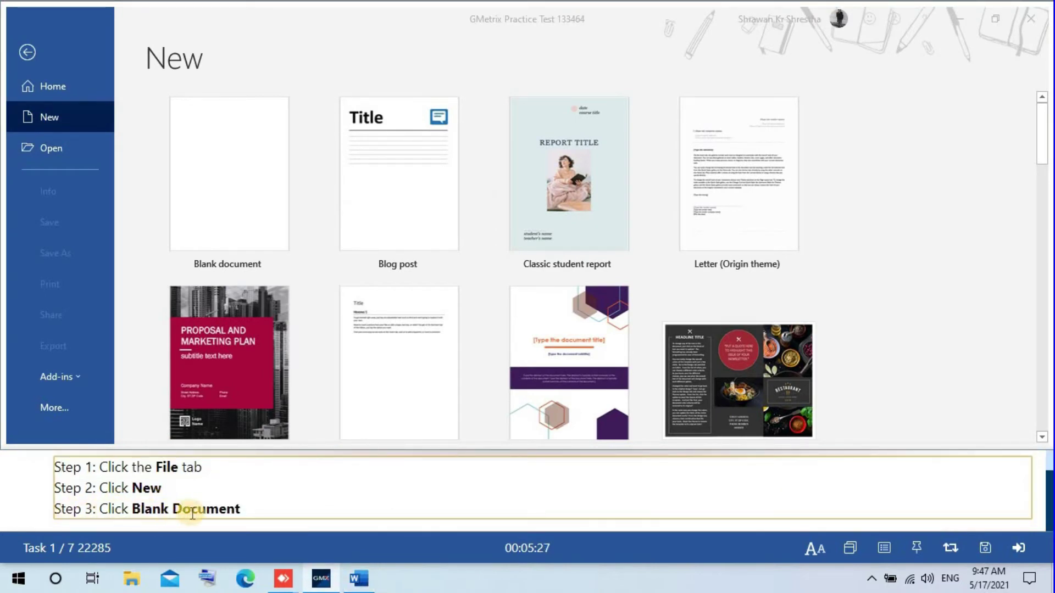
click(69, 116)
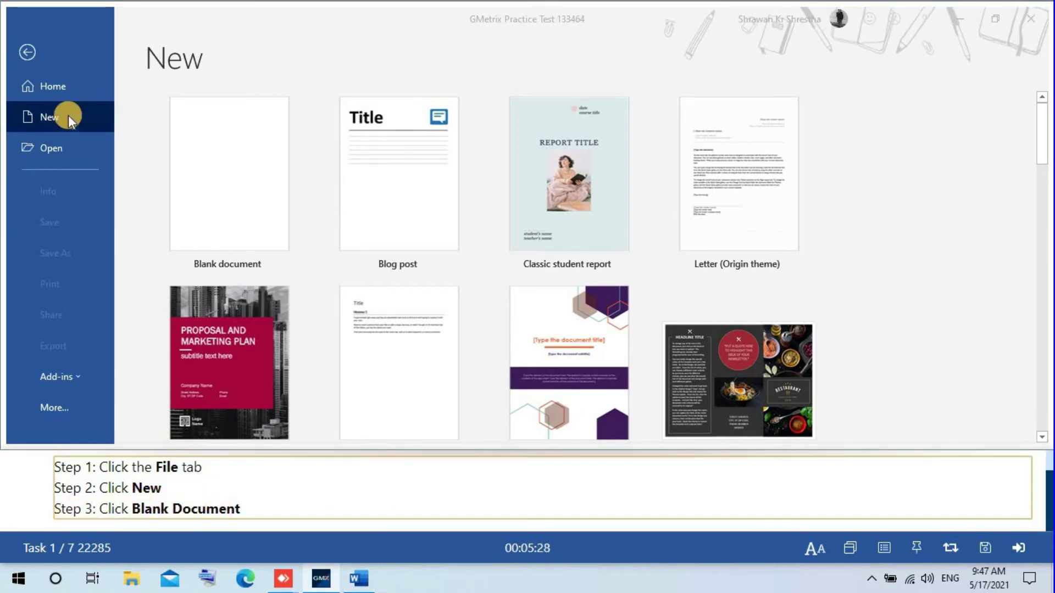
click(222, 200)
click(238, 207)
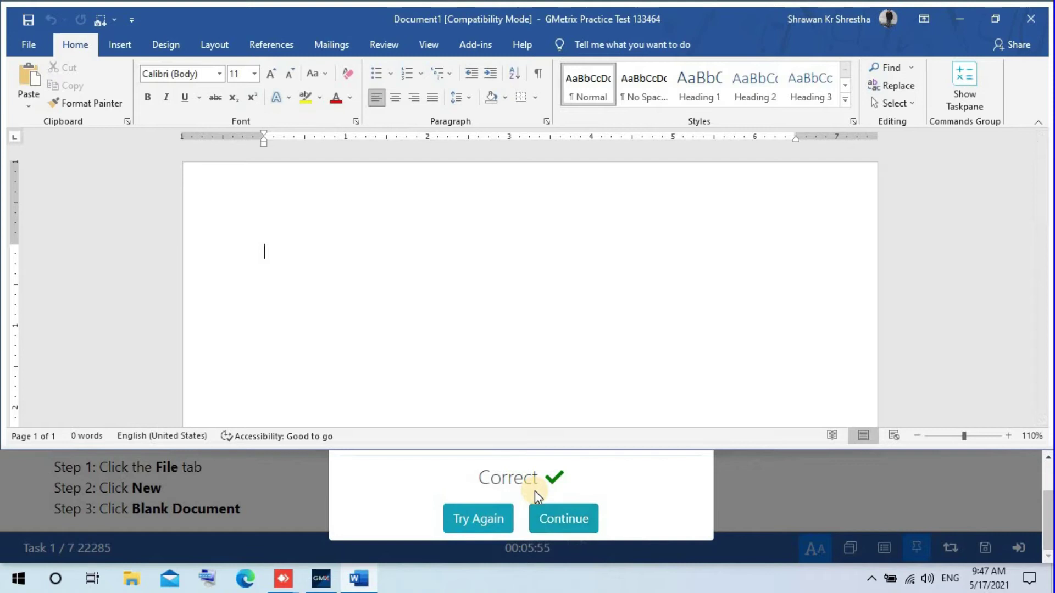
click(559, 523)
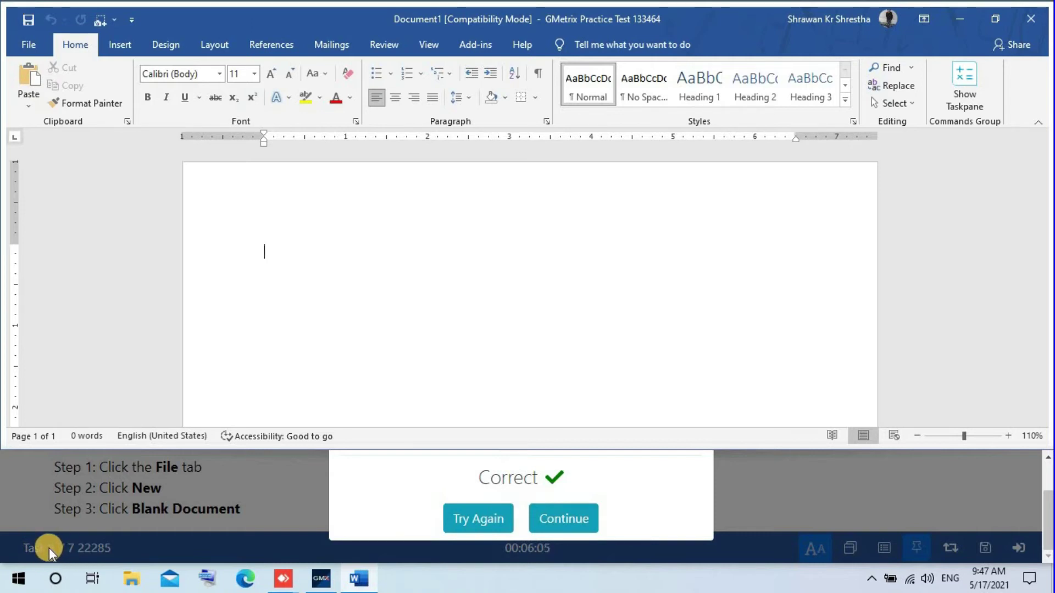
click(551, 523)
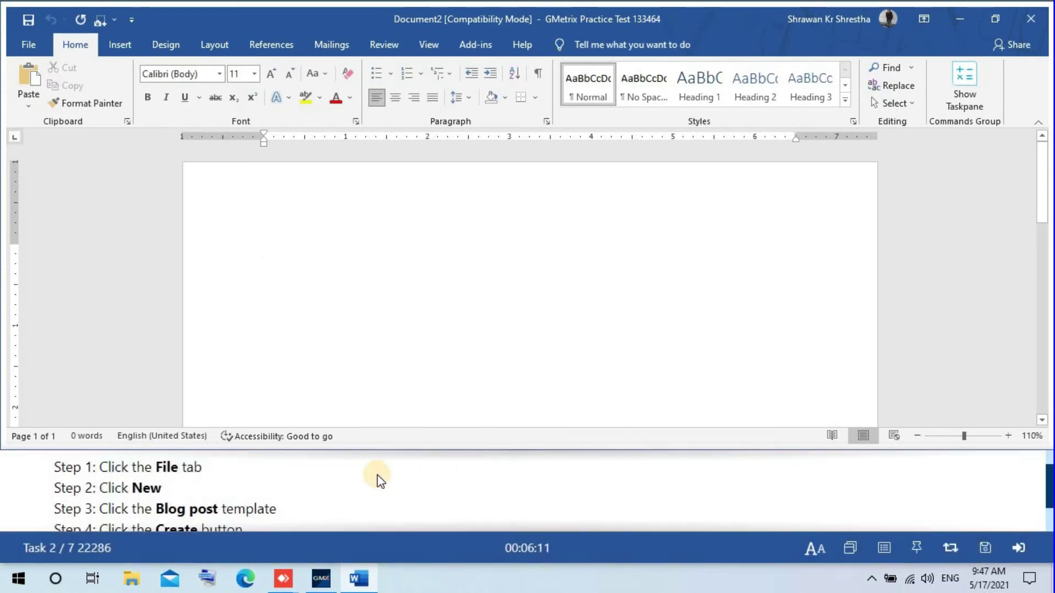
- Follow the Task 2 steps to create a document from the Blog post template, postponing the blog account registration
mouse_move(160, 501)
mouse_down()
mouse_move(198, 468)
mouse_move(176, 492)
mouse_up()
click(88, 473)
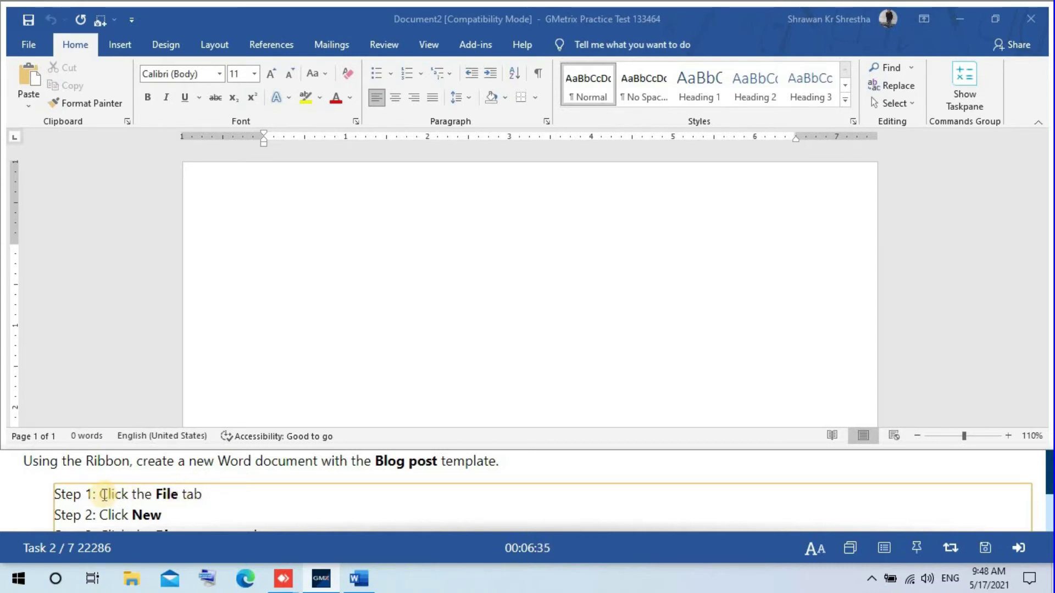
drag(99, 495, 205, 501)
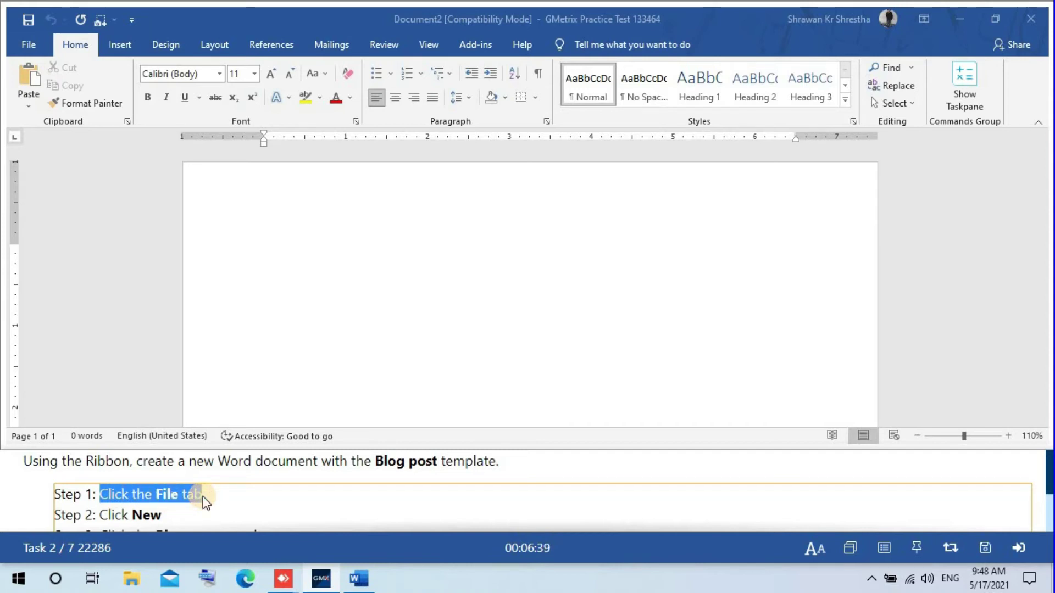
click(30, 44)
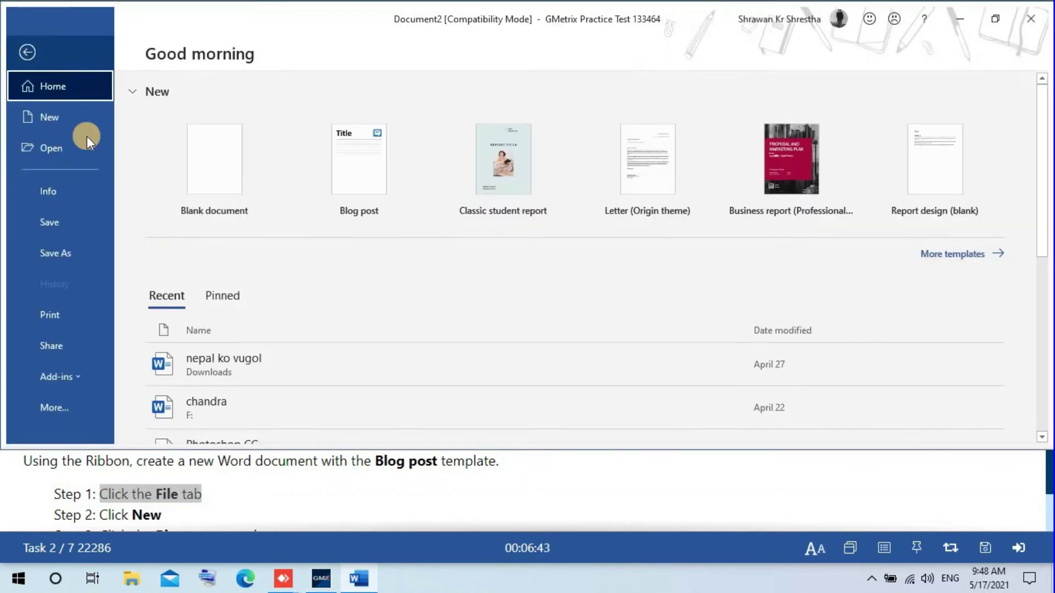
click(113, 516)
scroll(115, 494, down, 3)
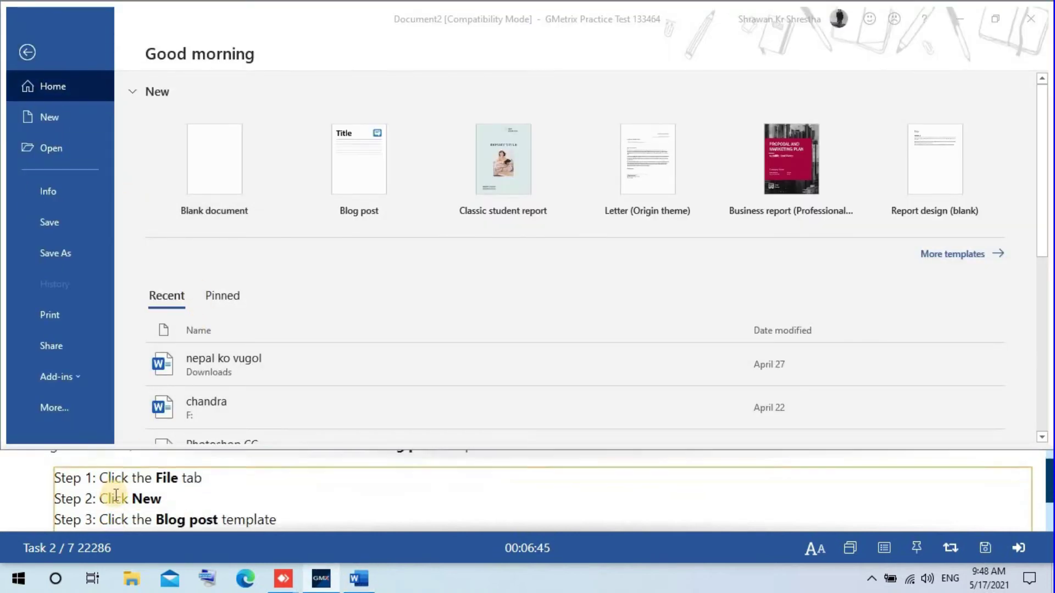
scroll(119, 473, up, 3)
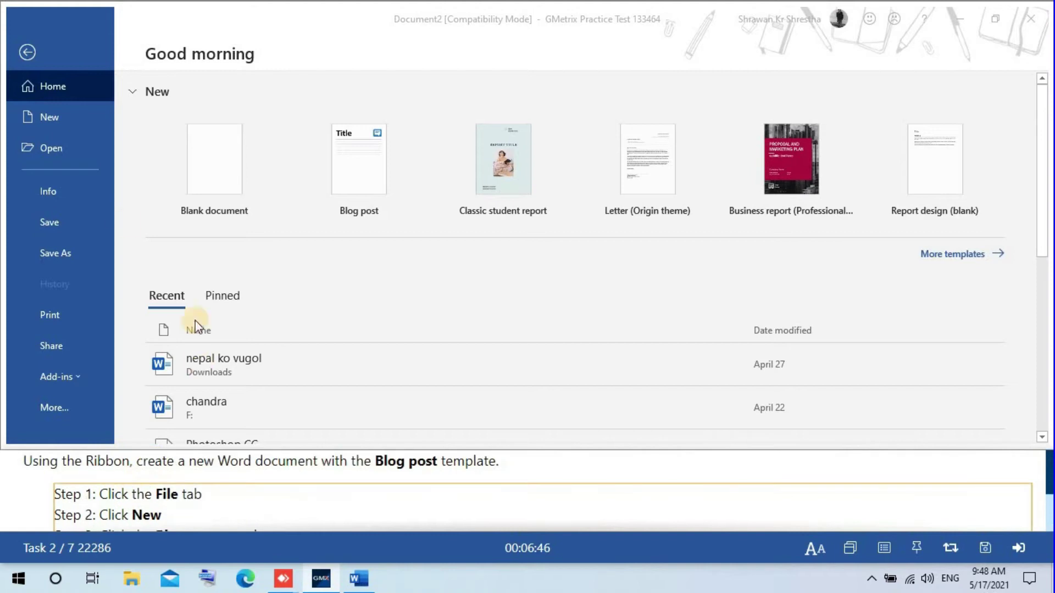
click(54, 120)
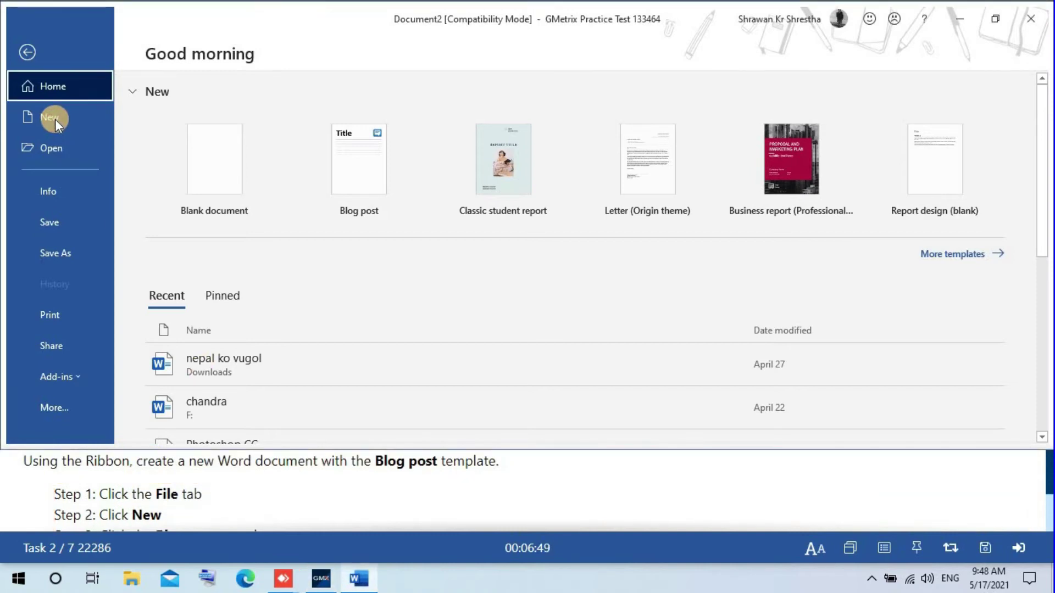
click(55, 120)
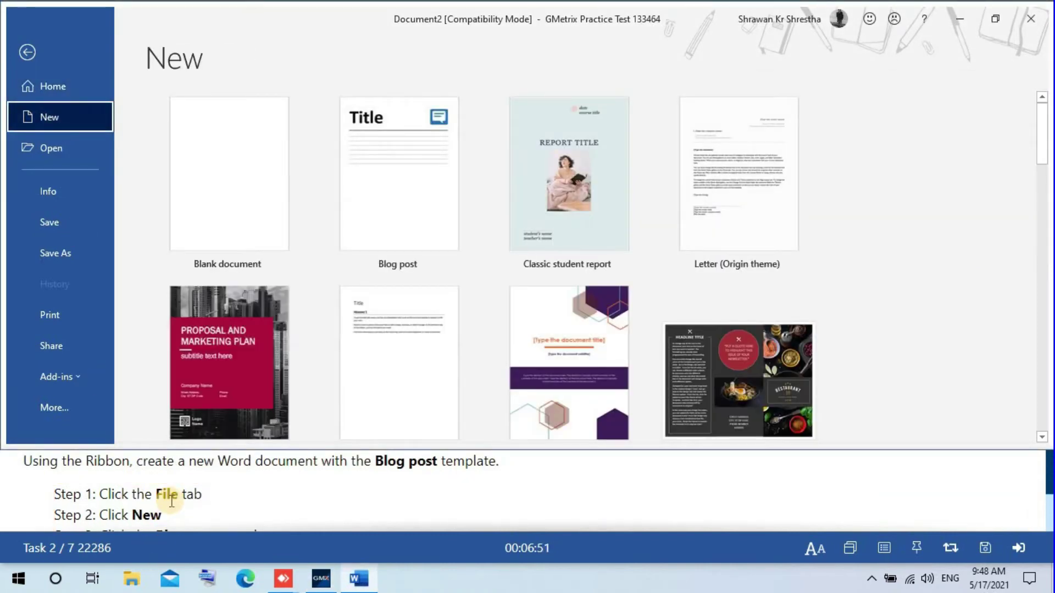
scroll(164, 497, down, 3)
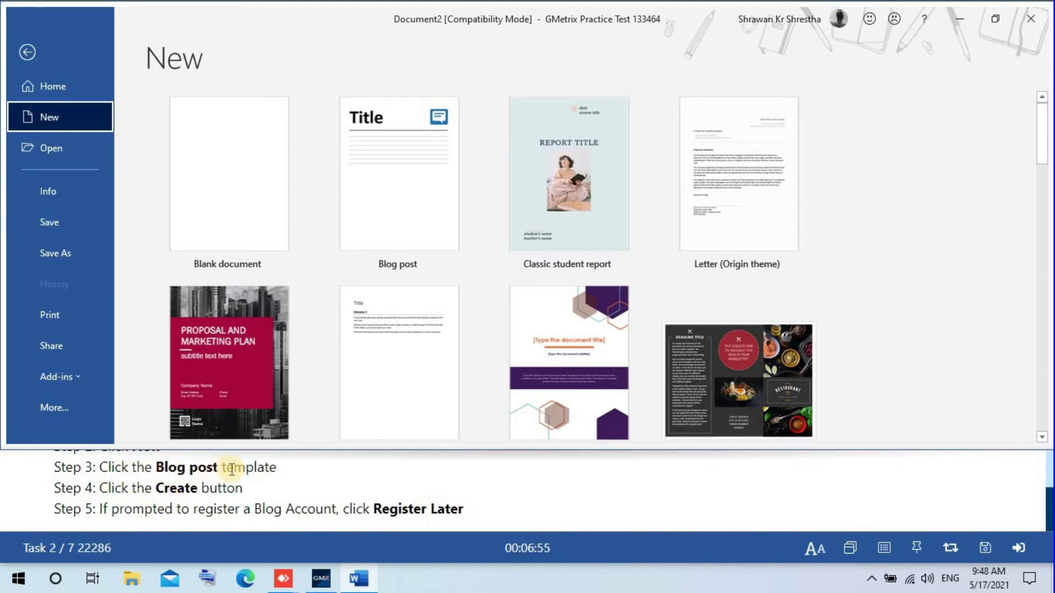
click(383, 209)
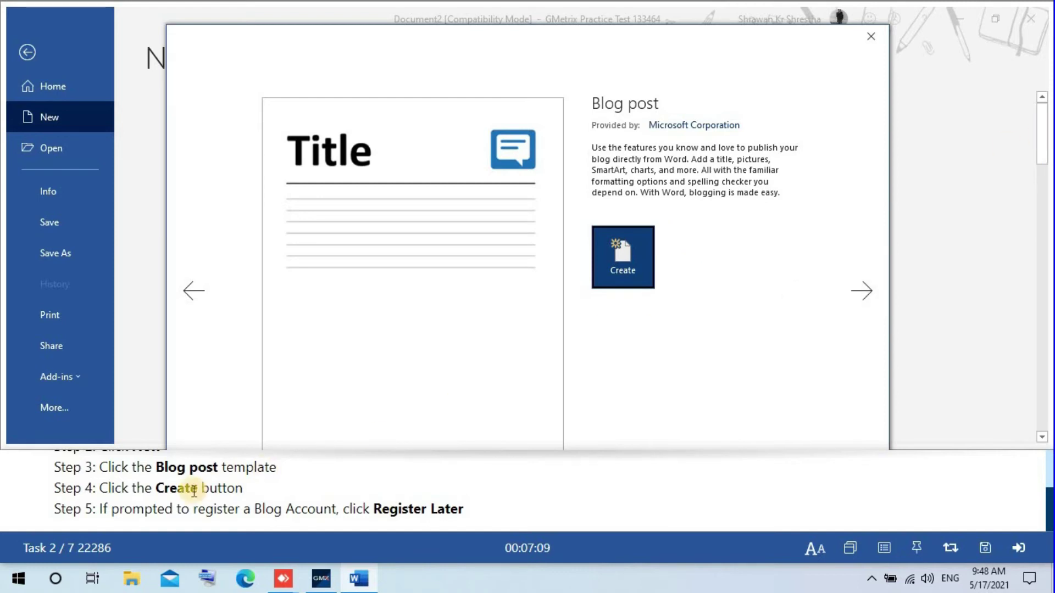
click(629, 247)
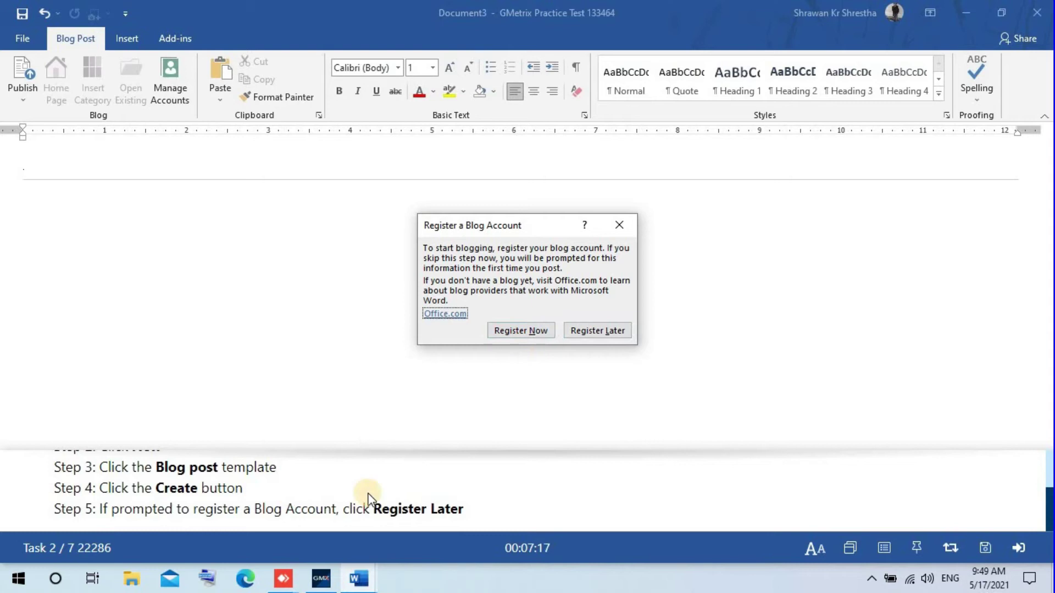
click(589, 332)
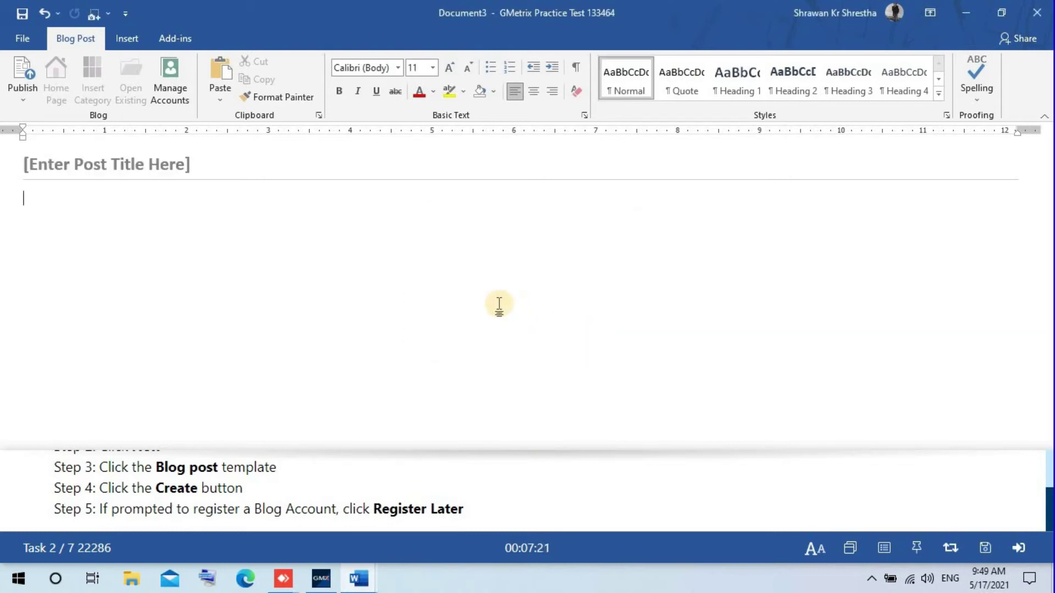
- Continue to Task 3, and save and exit the test there
scroll(478, 501, up, 3)
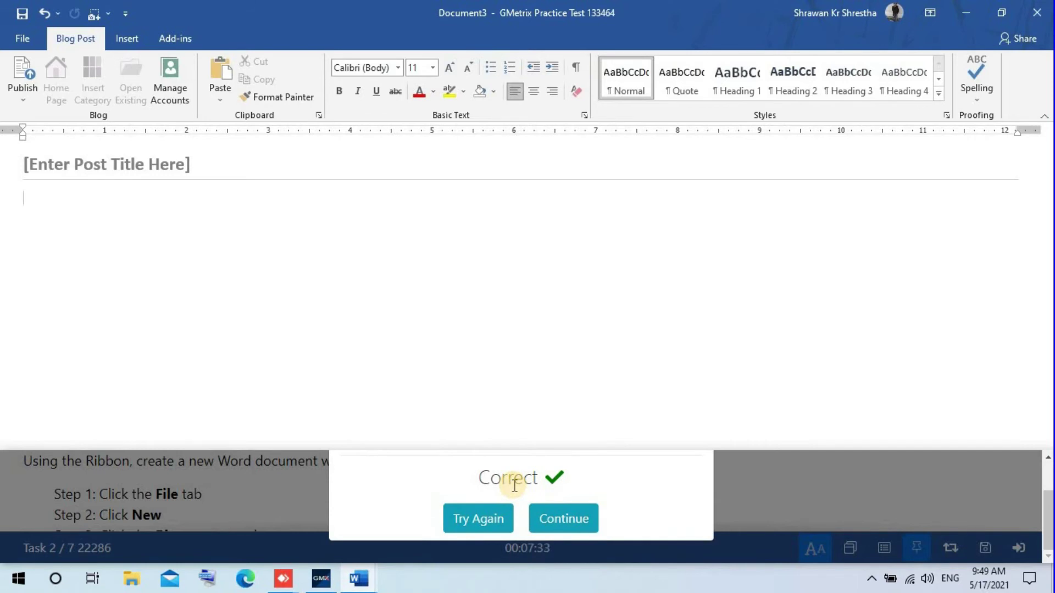
click(556, 526)
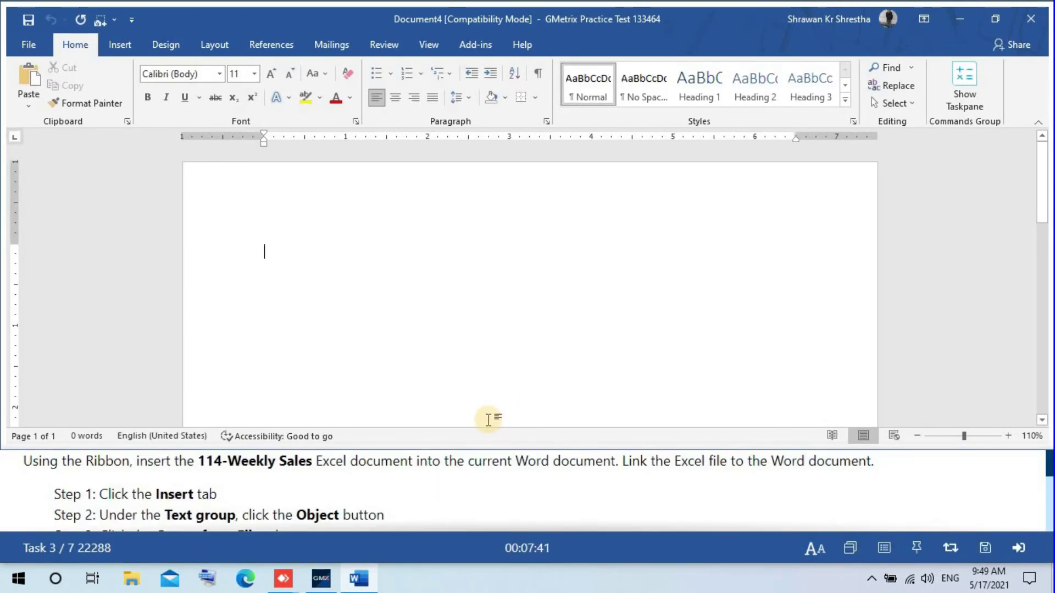
click(390, 280)
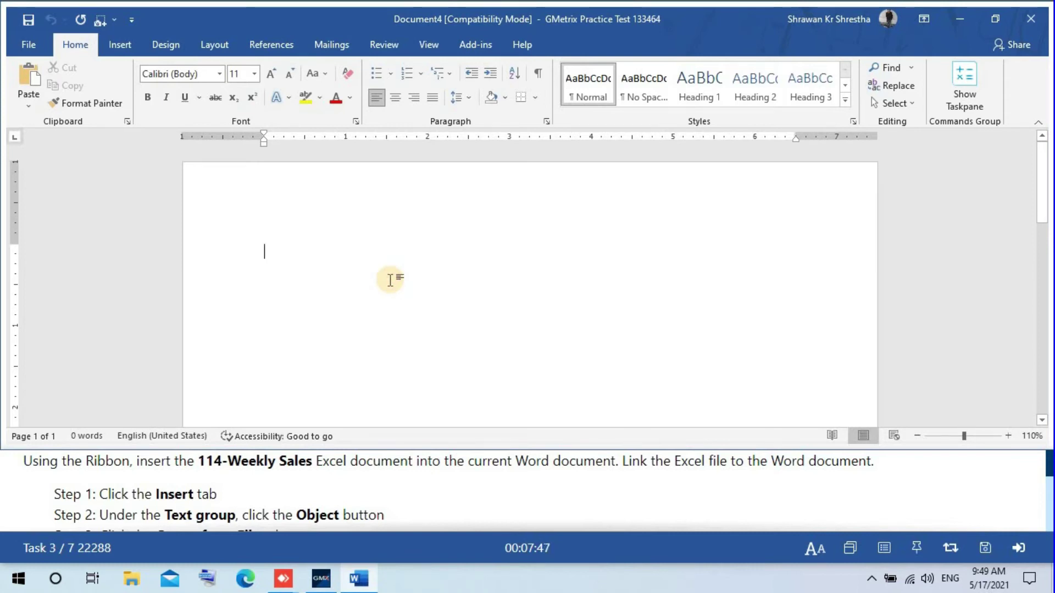
click(986, 548)
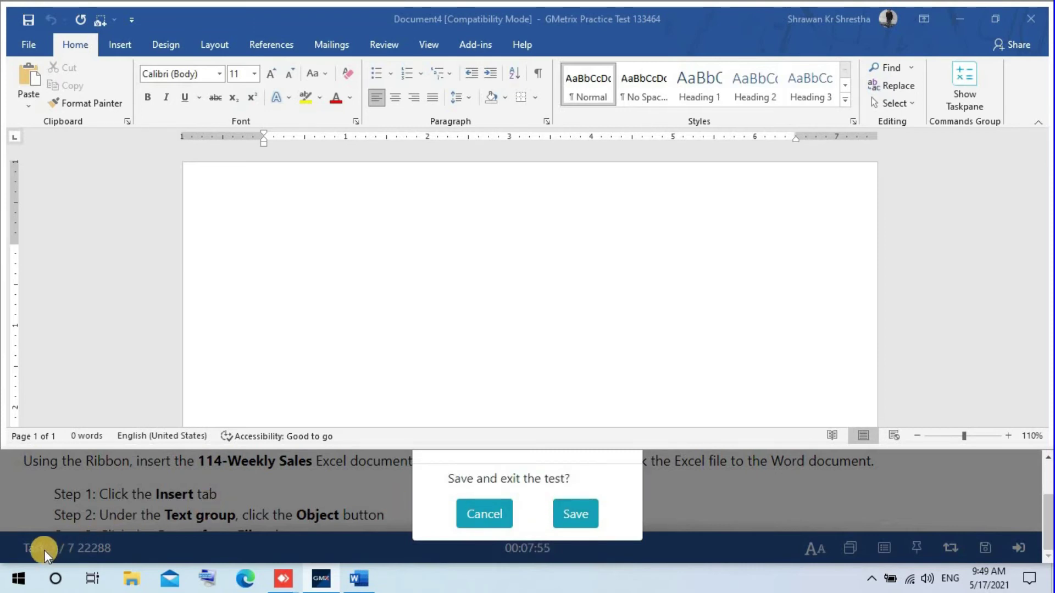
click(571, 517)
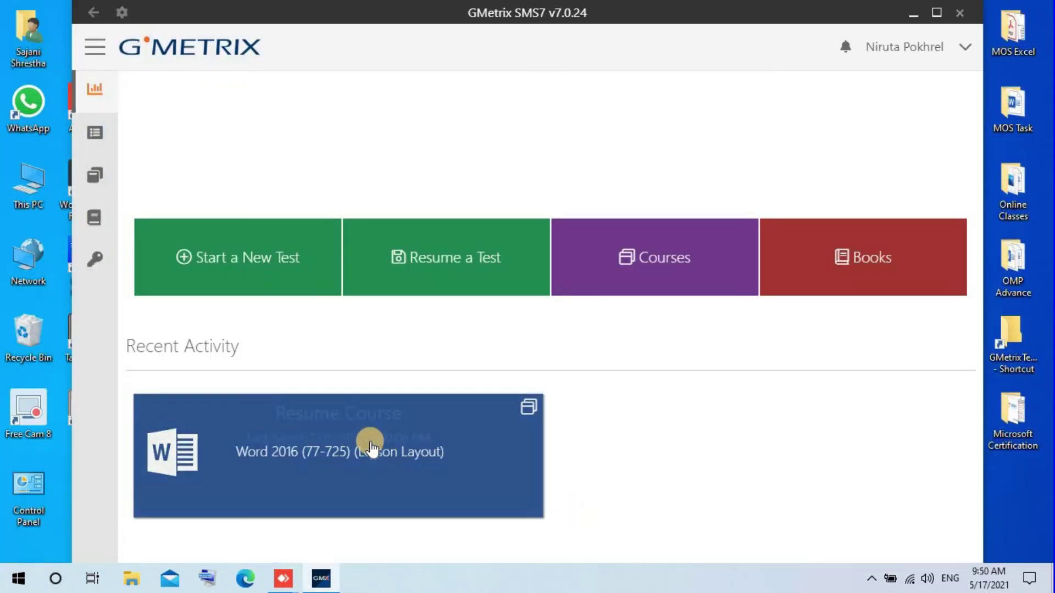
- Resume the Word 2016 (77-725) course and choose the LK Word 2016 Session 1 Pre-Assessment (SMS Required) test
click(369, 443)
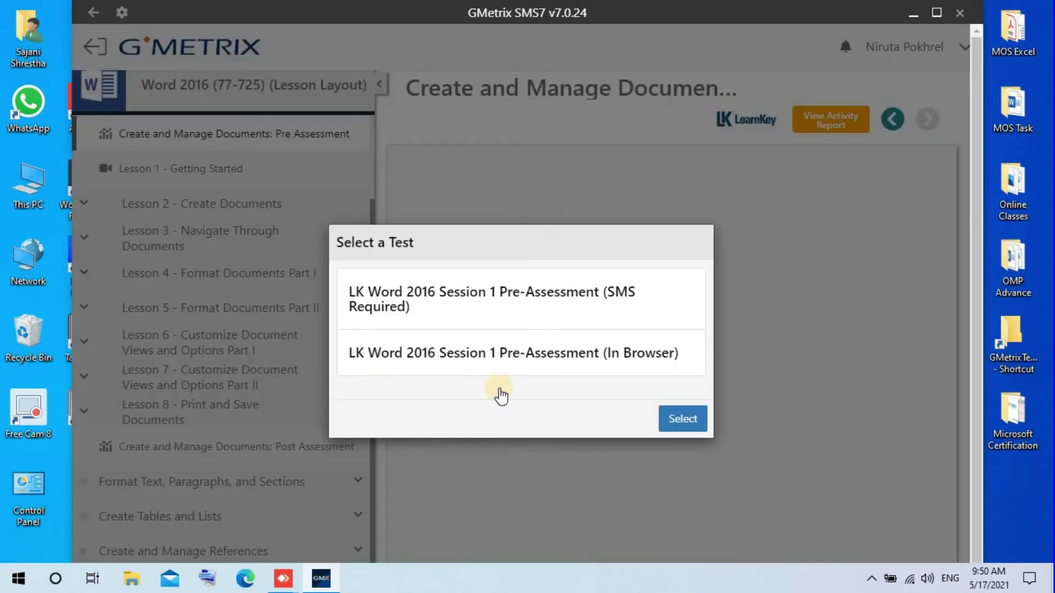
click(603, 299)
click(683, 419)
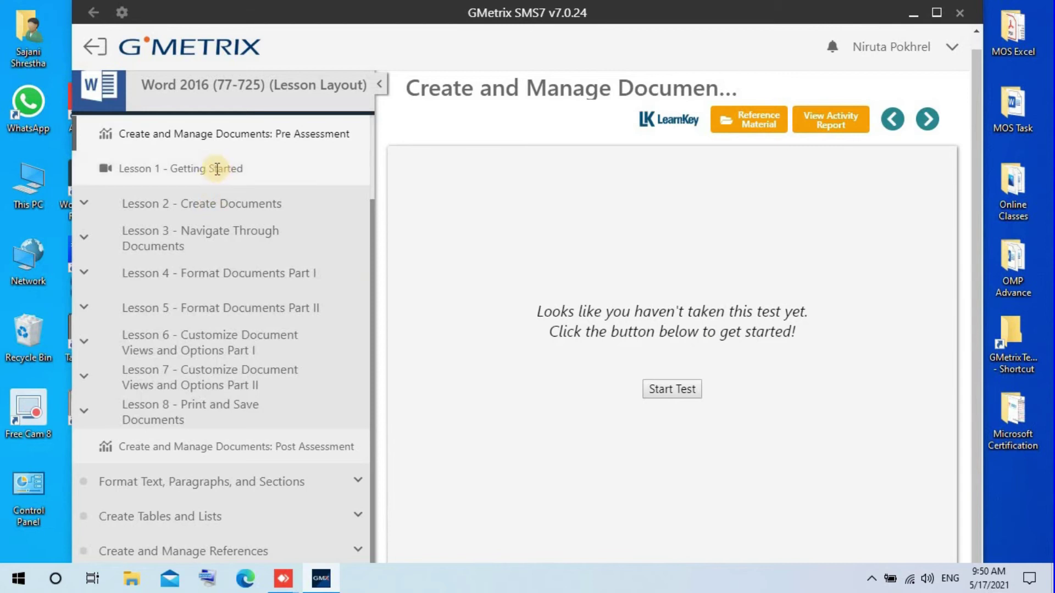
- Expand Lesson 2 - Create Documents and Lesson 3 - Navigate Through Documents in the course outline to view their contents
click(205, 207)
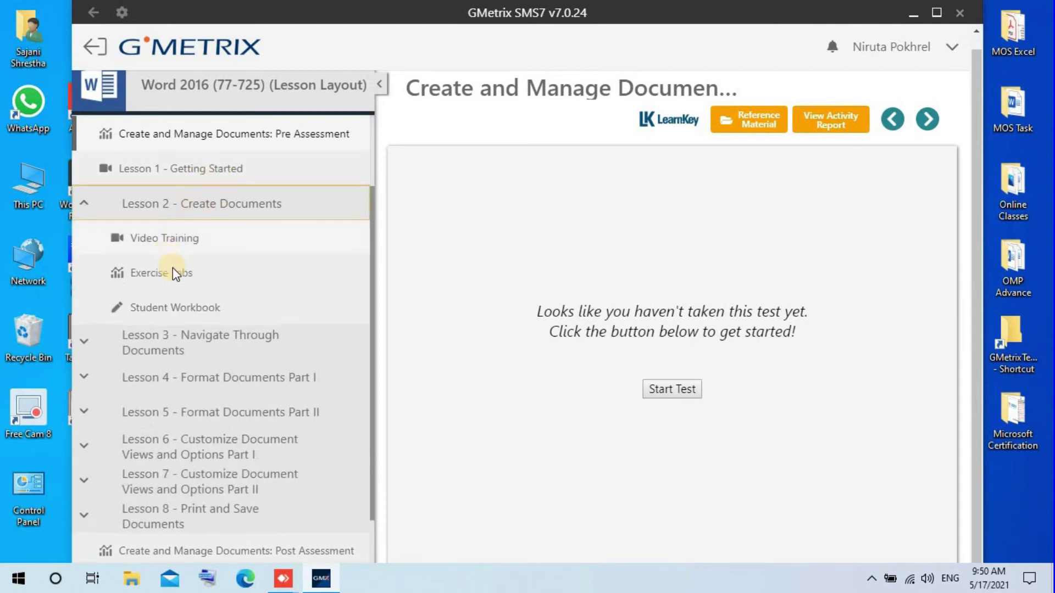
click(141, 346)
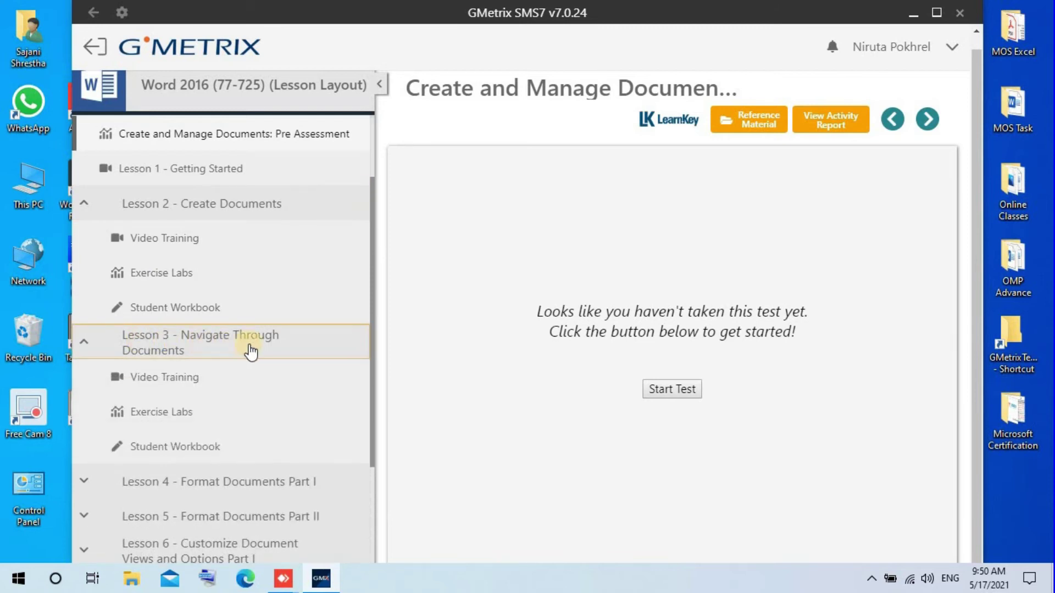
- Open the Video Training of Lesson 3 - Navigate Through Documents, play the Find Tool video briefly and pause it
click(194, 383)
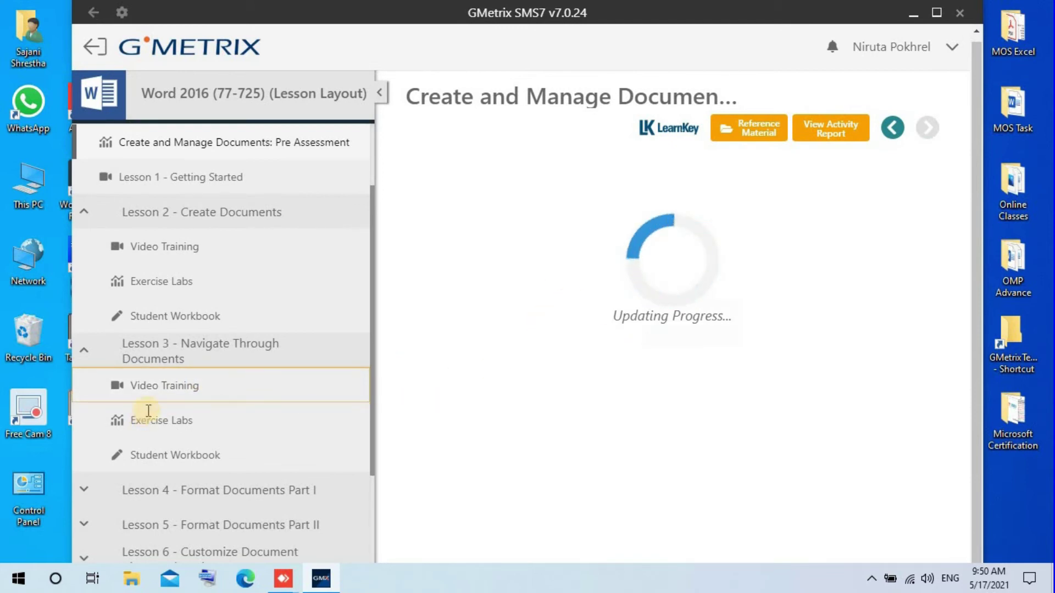
scroll(165, 409, down, 4)
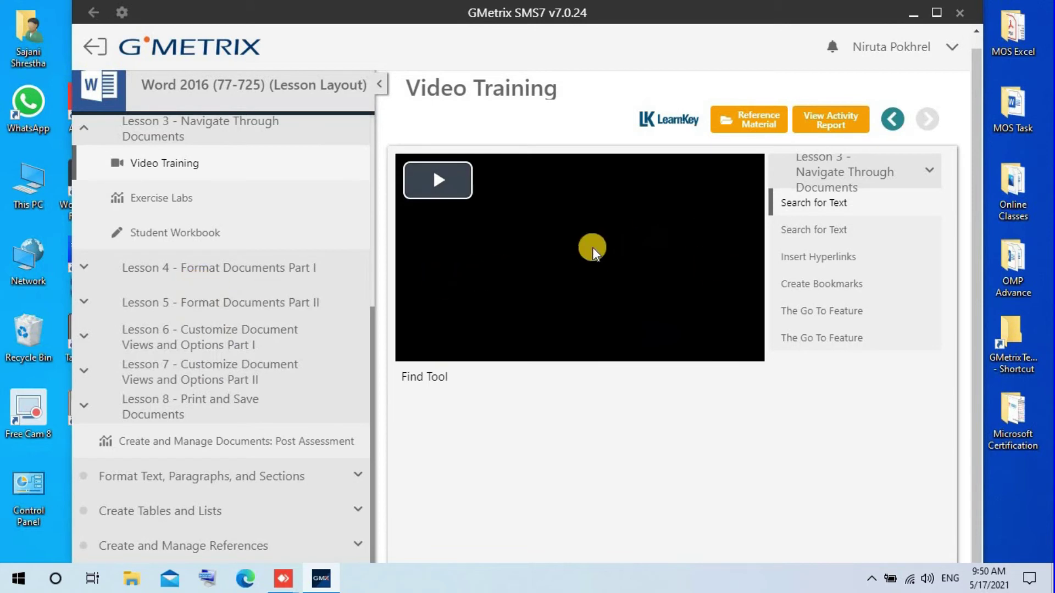
click(593, 245)
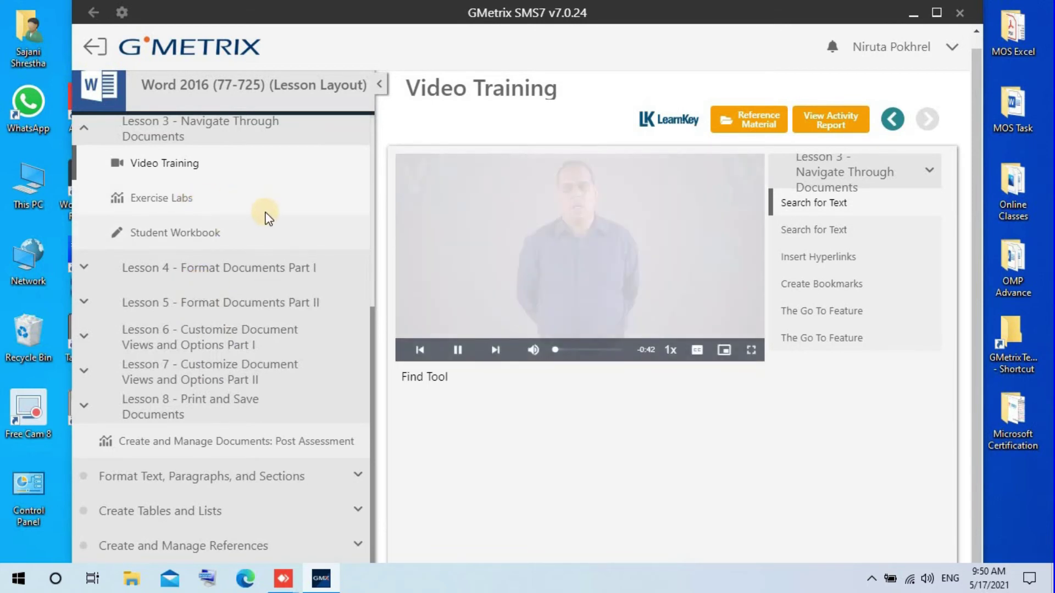
click(459, 352)
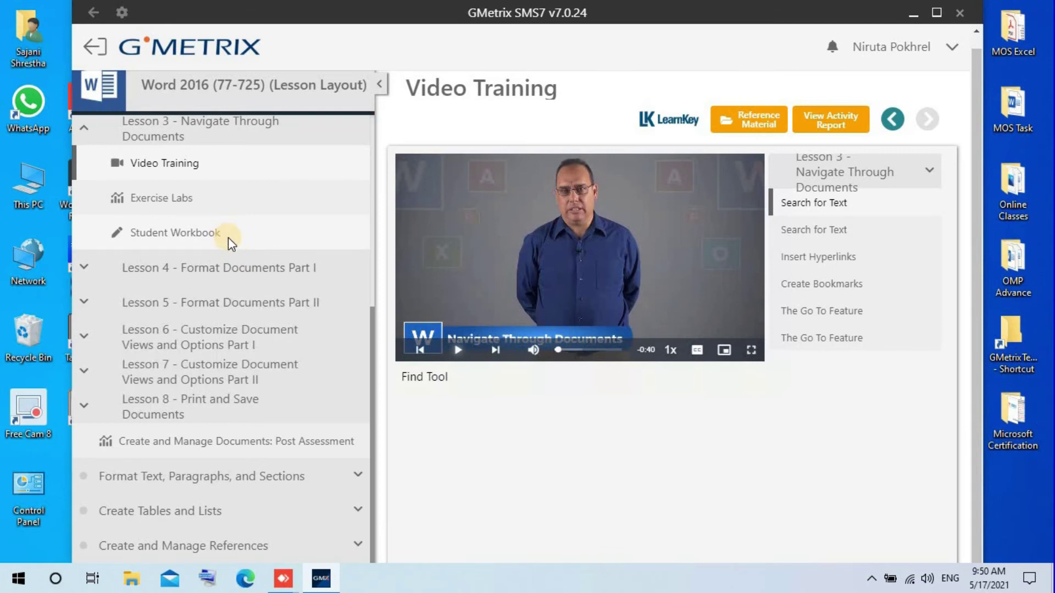
- Look over the course outline and log out of the GMetrix account
scroll(228, 242, up, 5)
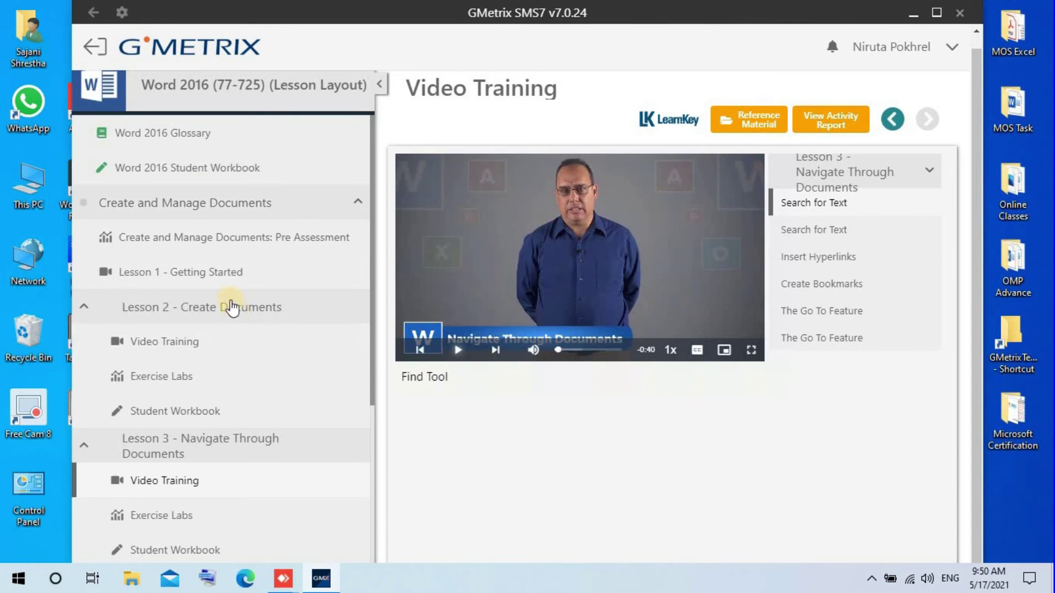
scroll(231, 307, down, 6)
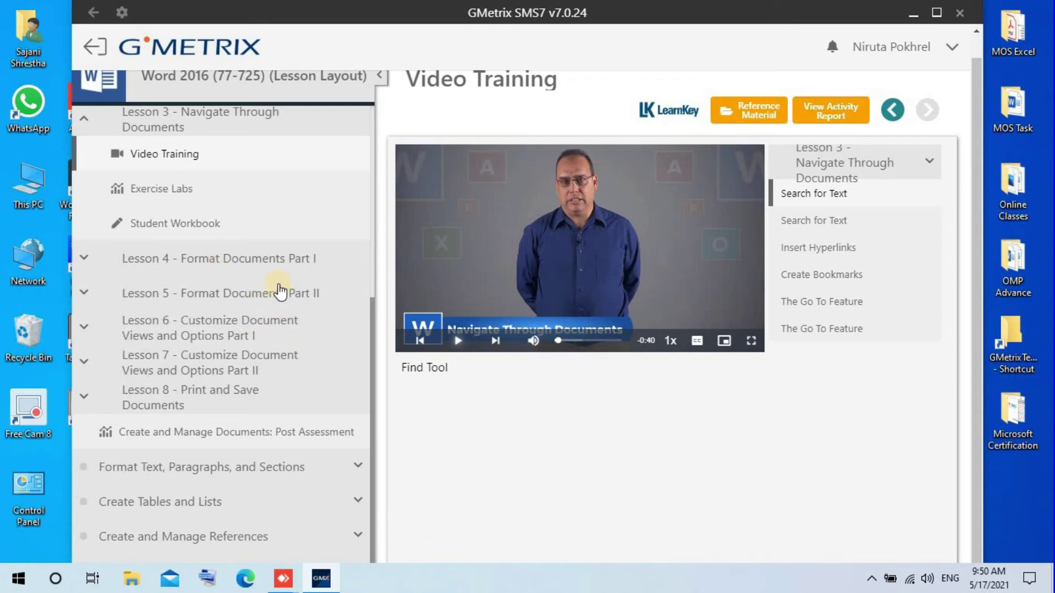
scroll(205, 306, up, 8)
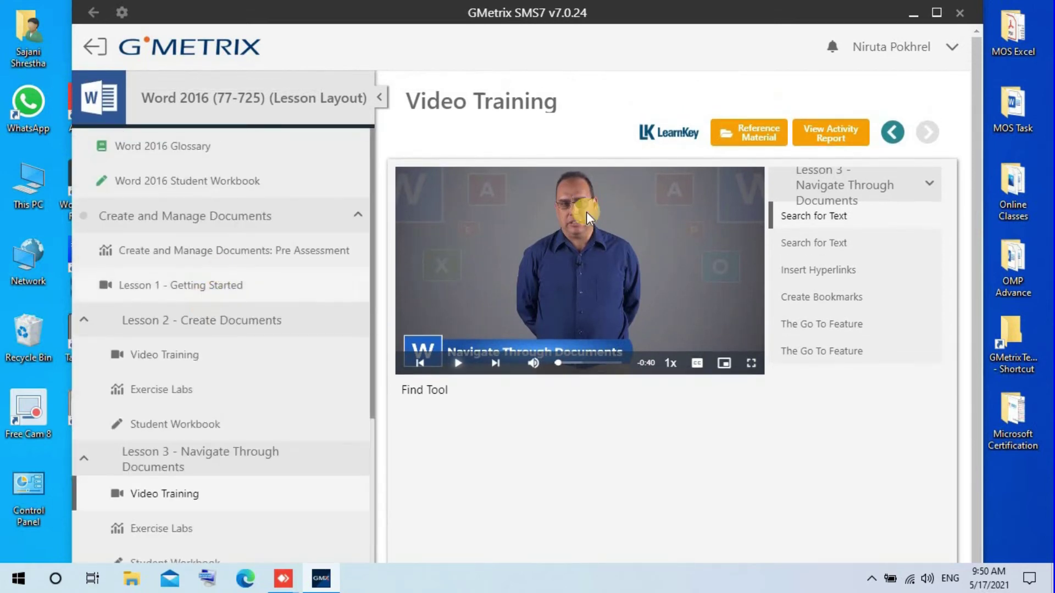
click(955, 46)
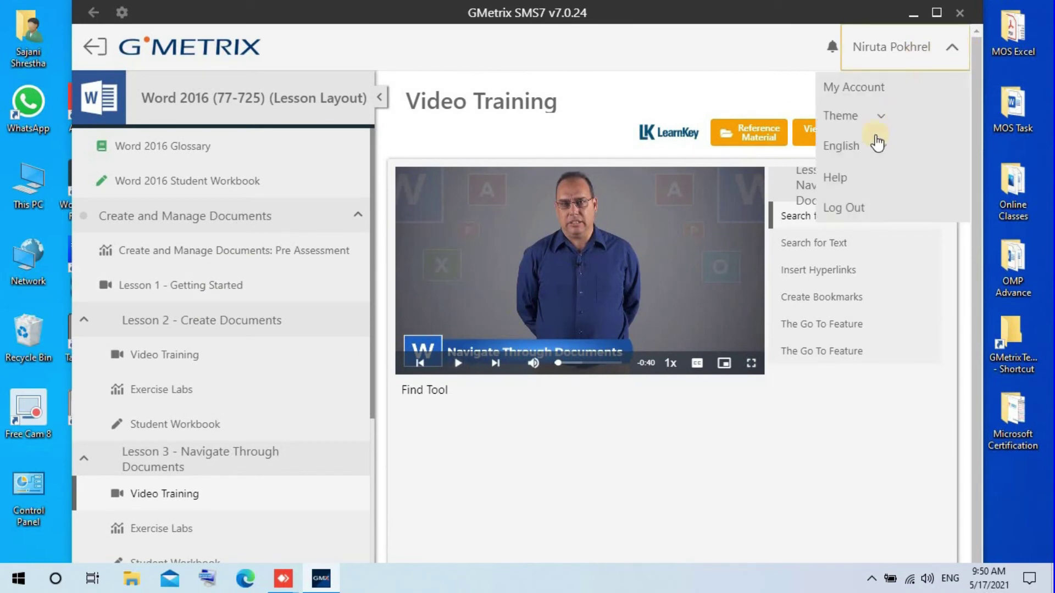
click(856, 209)
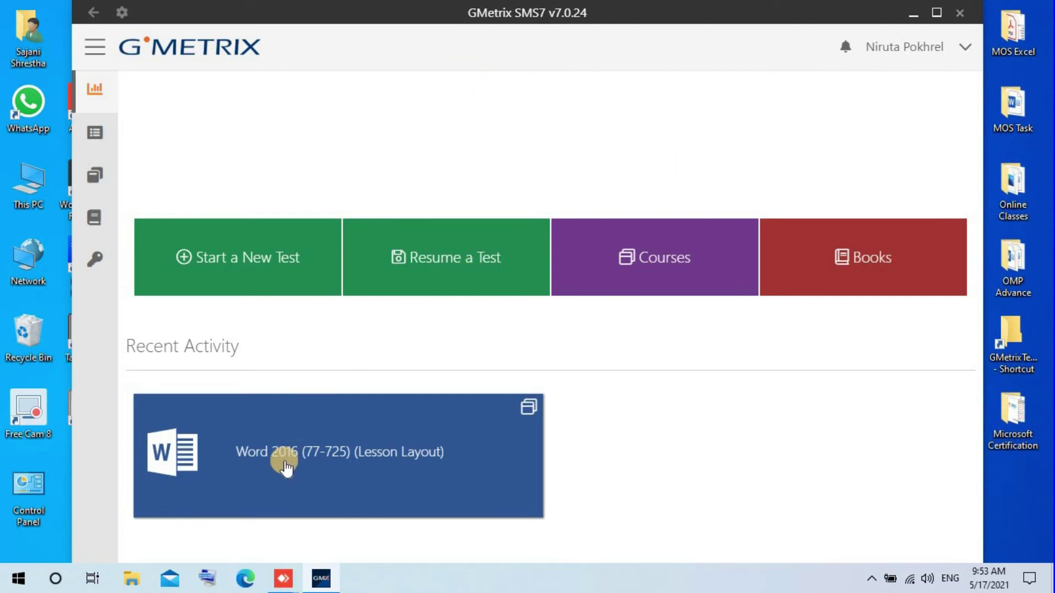
- Resume the Word 2016 (77-725) (Lesson Layout) course from the recent activity and confirm the pre-assessment test selection
click(312, 448)
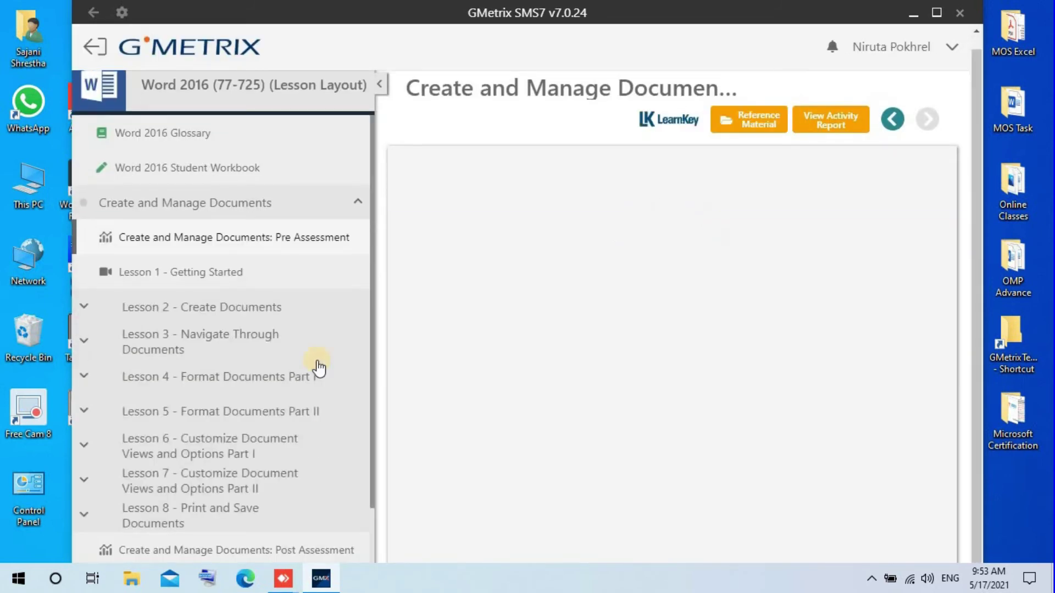
click(302, 222)
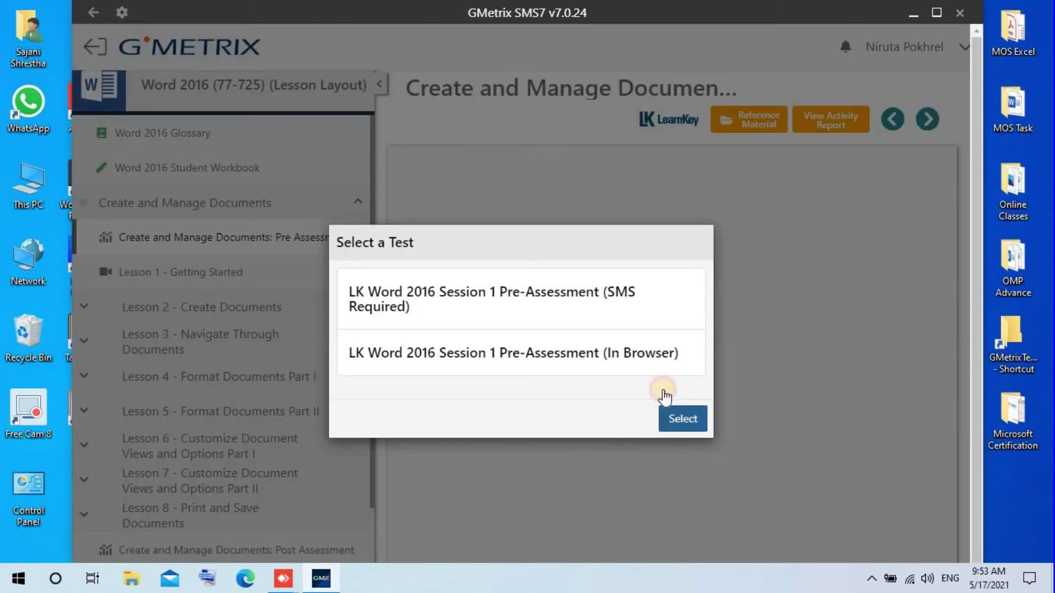
click(682, 419)
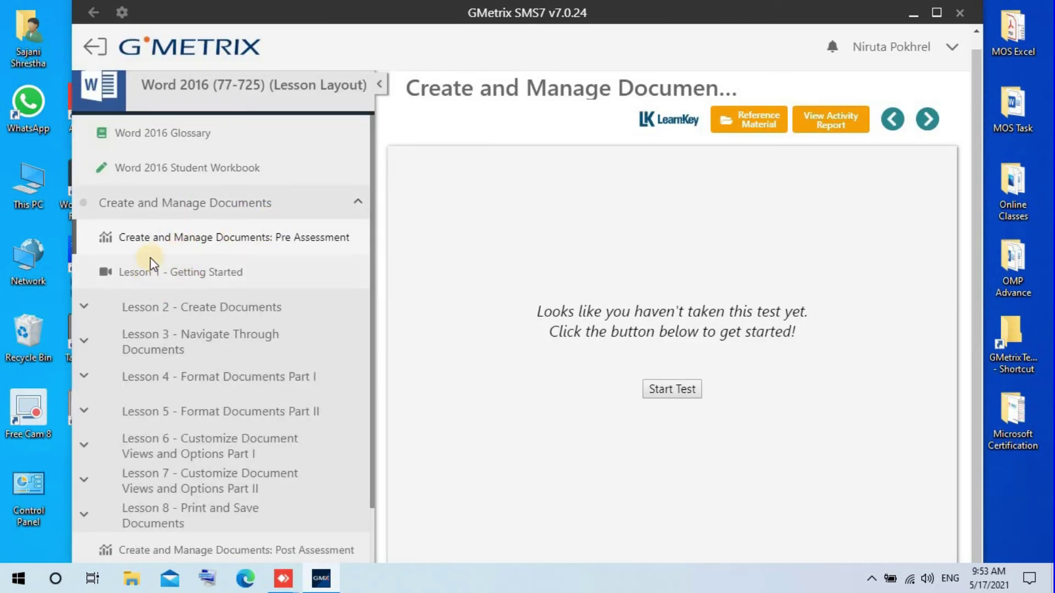
- Expand Lesson 2, Lesson 3 and Lesson 4 in the course outline to view their training materials
click(84, 306)
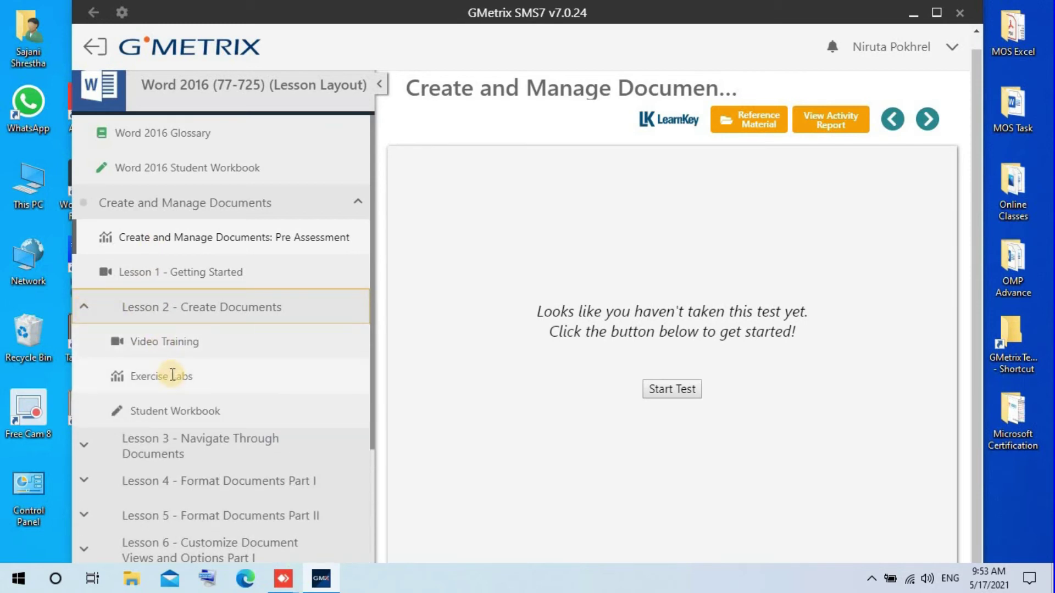
scroll(170, 372, down, 3)
click(88, 300)
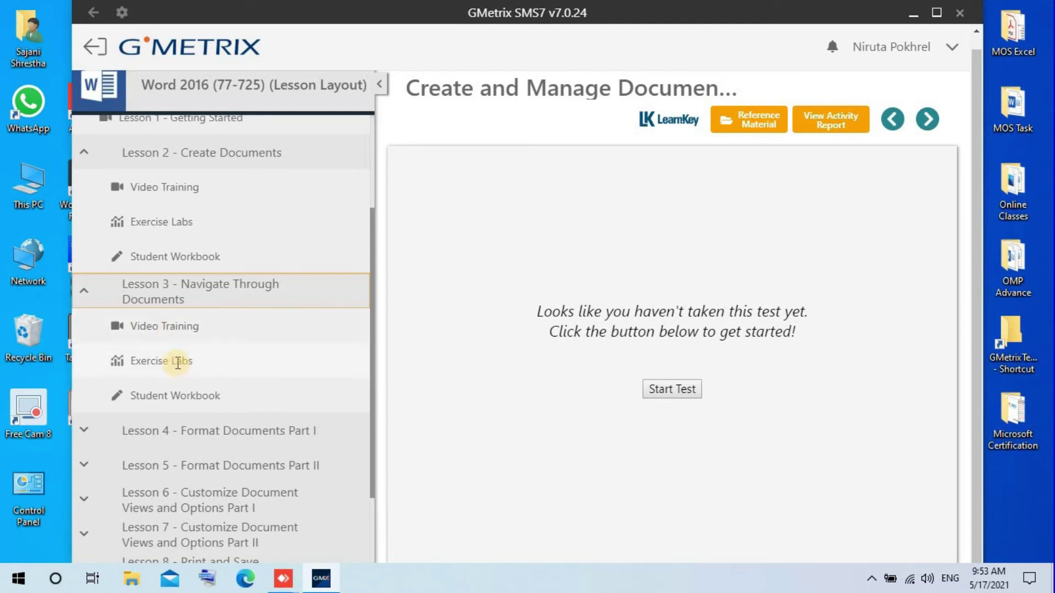
scroll(88, 332, down, 3)
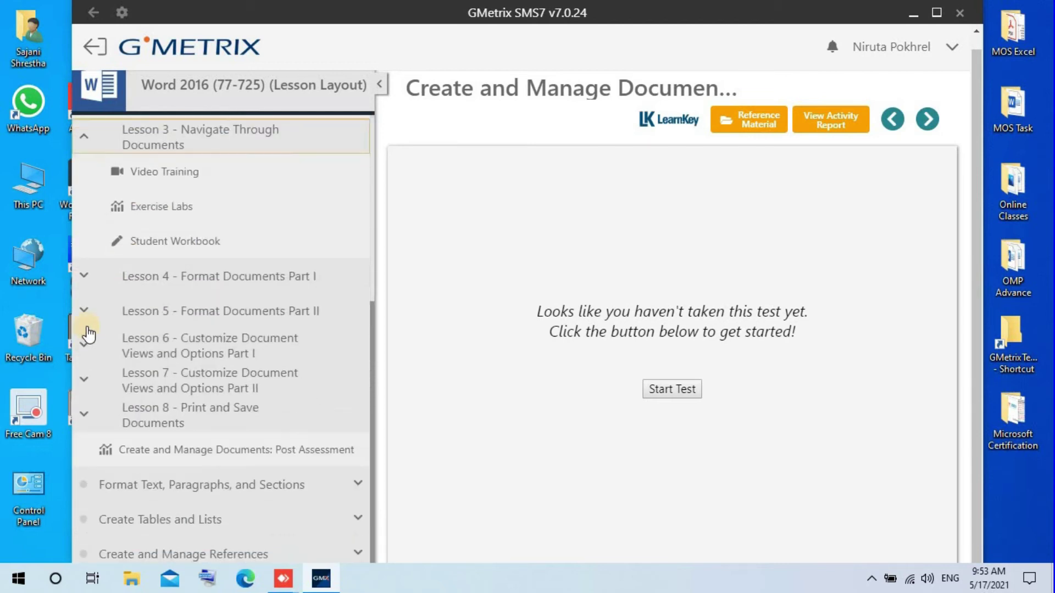
click(84, 276)
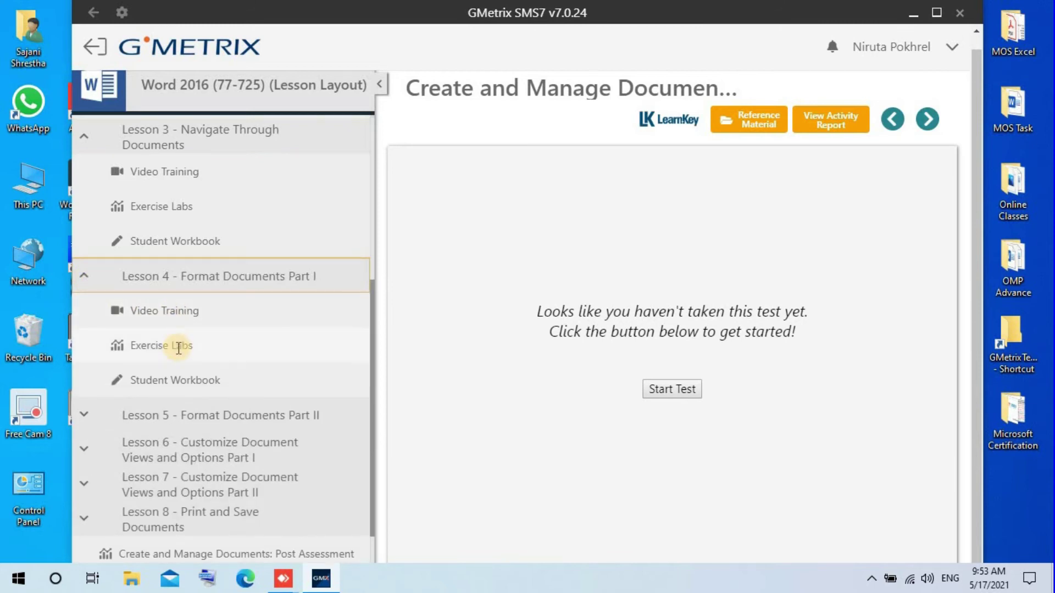
scroll(86, 340, down, 2)
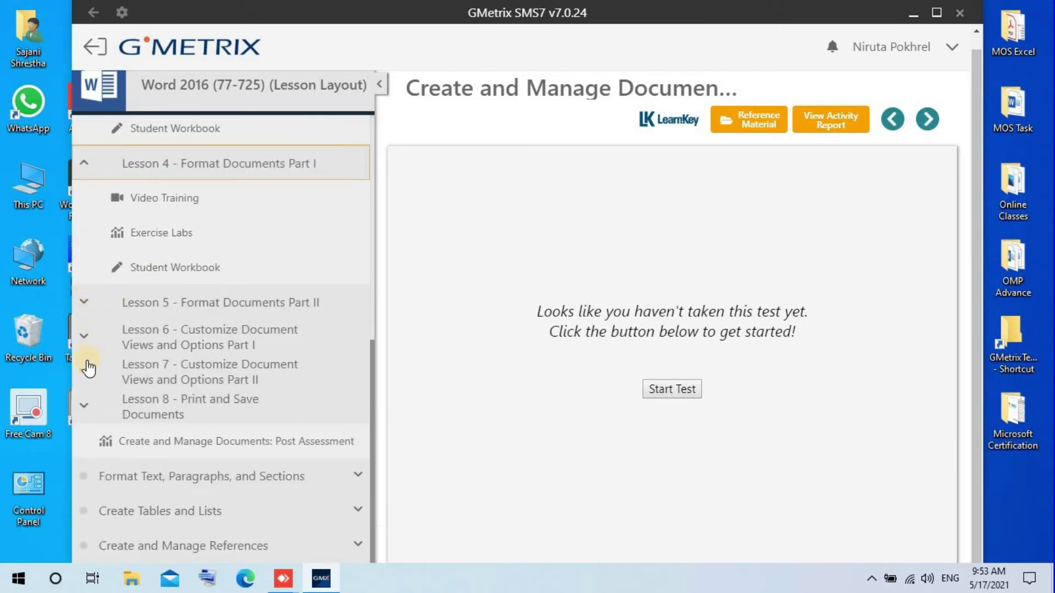
scroll(97, 388, up, 7)
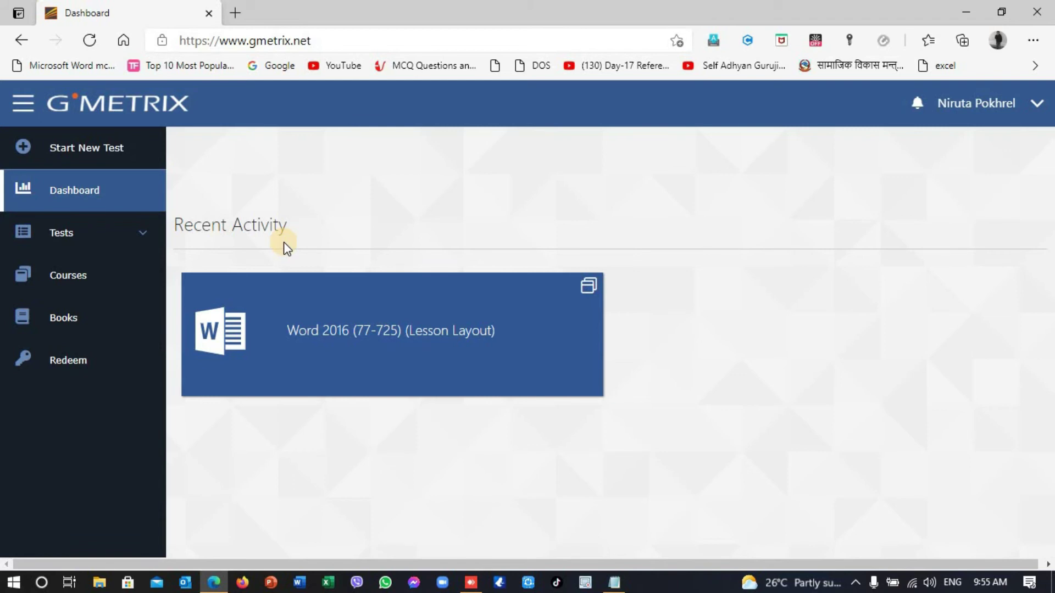
- On the GMetrix website in the browser, resume the Word 2016 course and choose the LK Word 2016 Session 1 Pre-Assessment (In Browser) test
mouse_move(294, 295)
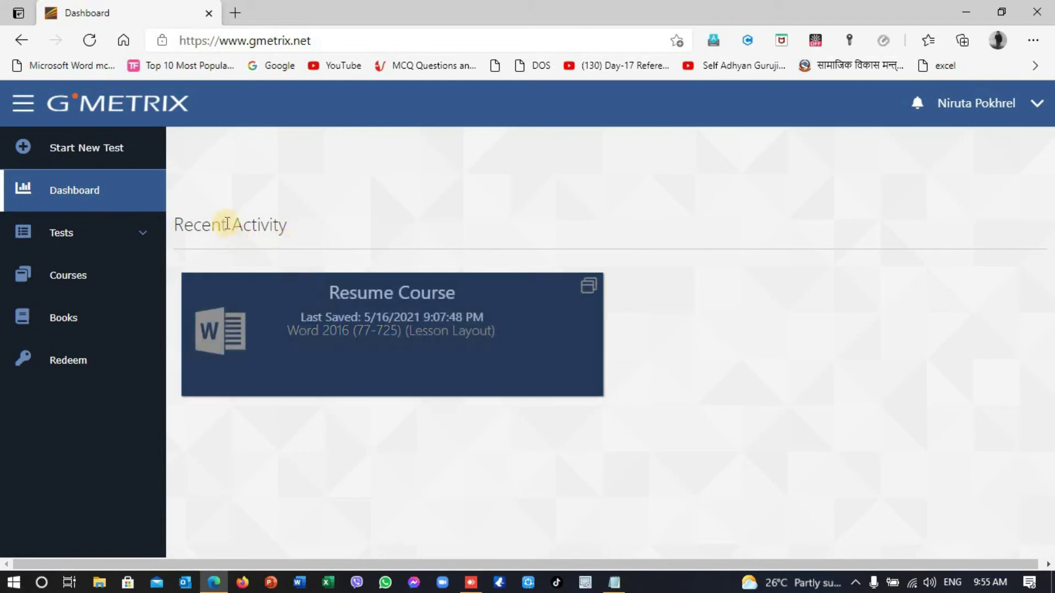
click(321, 324)
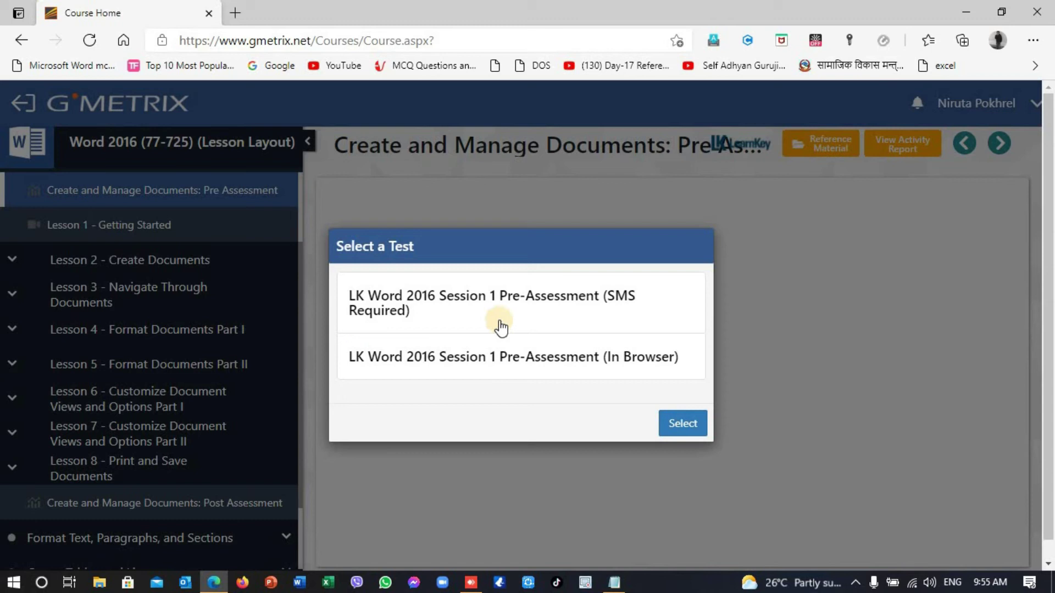
click(629, 300)
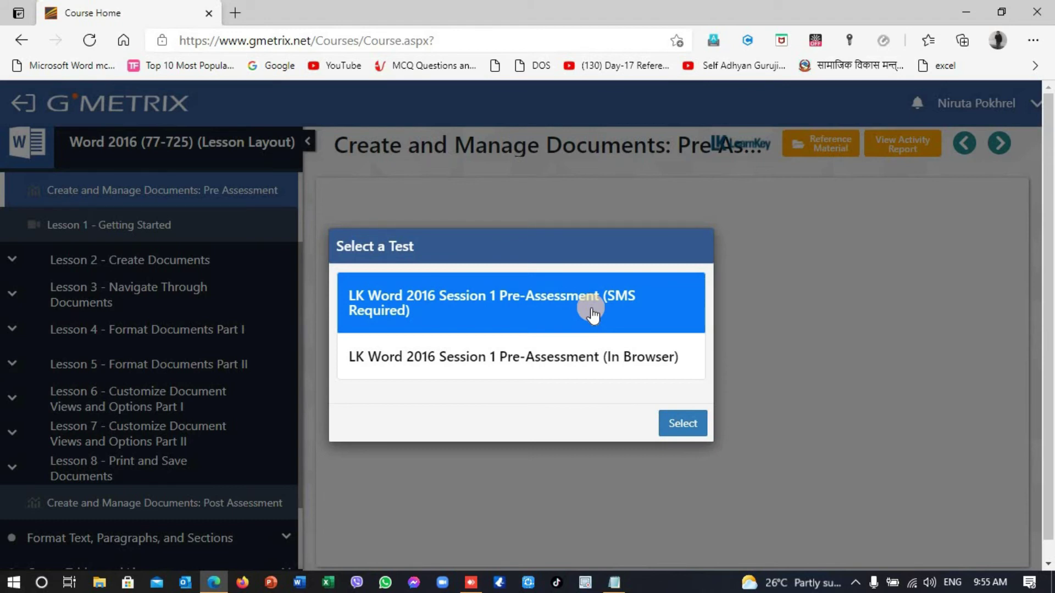
click(609, 367)
click(680, 428)
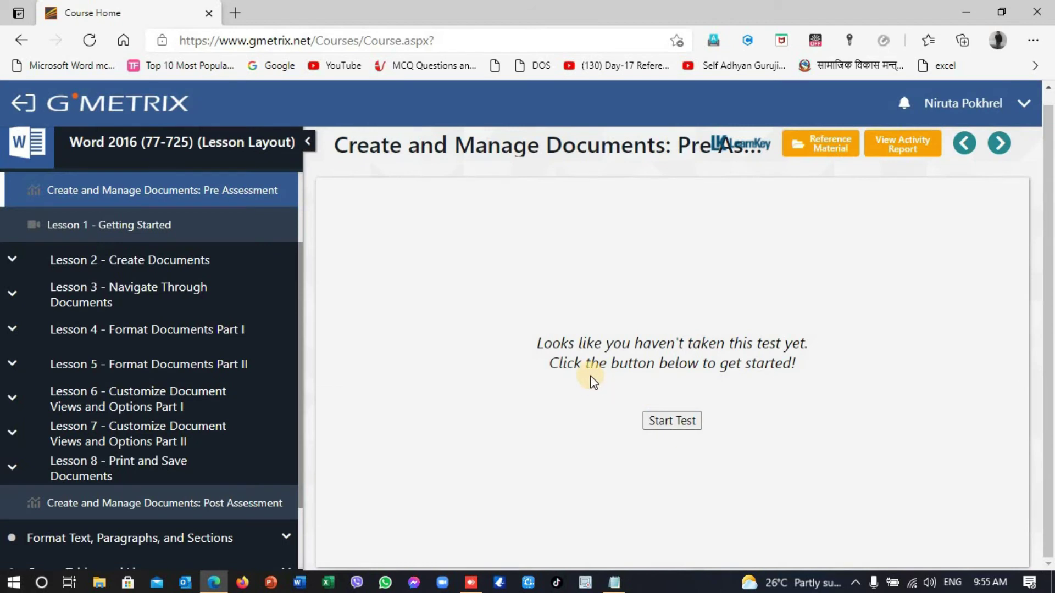
- Open the Exercise Labs of Lesson 2 - Create Documents and start the LK Word 2016 Session 1 Lesson 2 Exercise Labs (In Browser) test
click(12, 259)
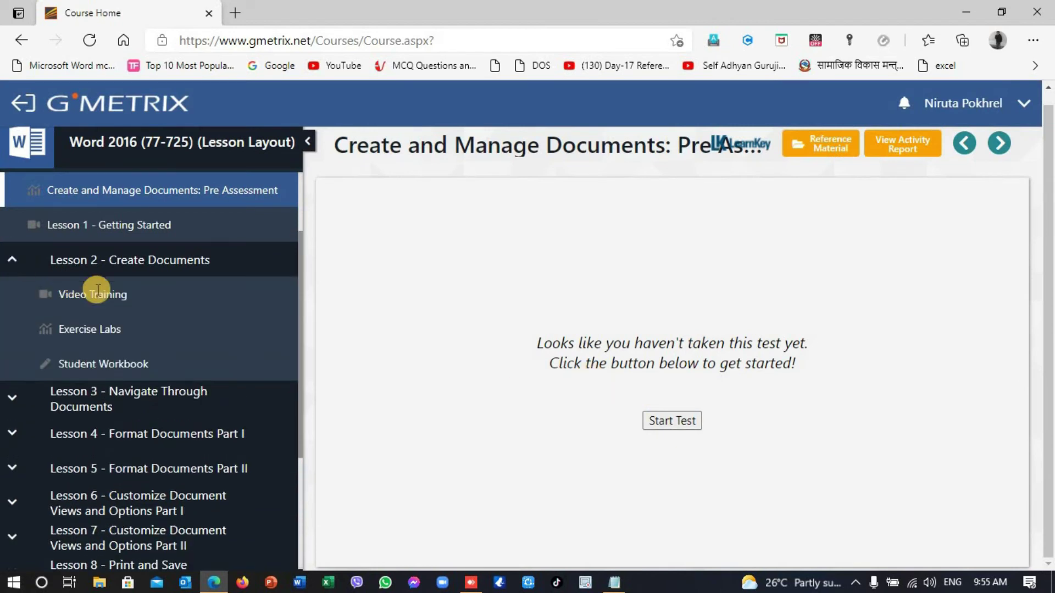
click(121, 331)
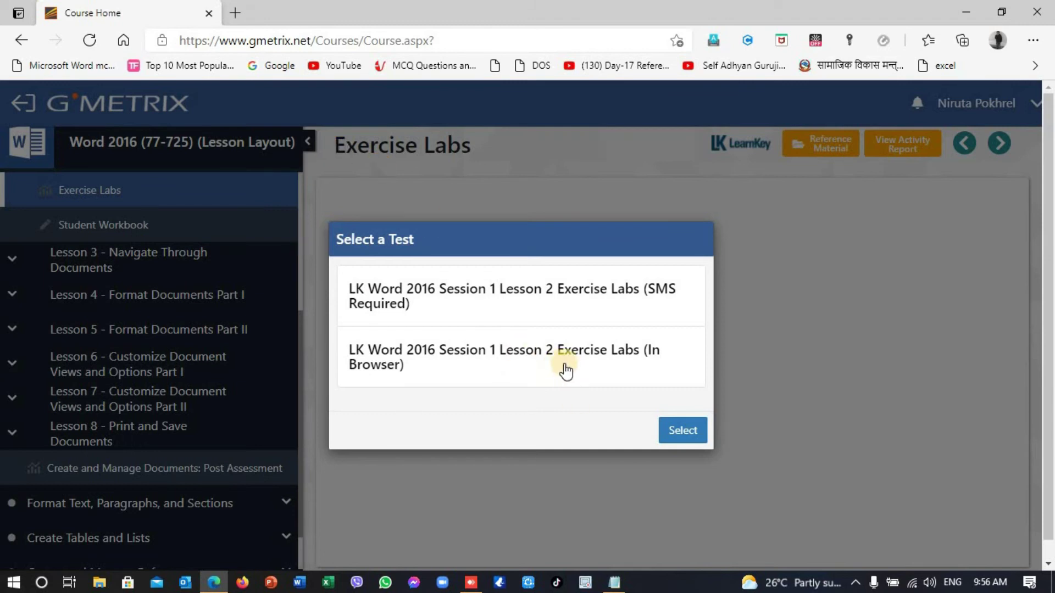
click(600, 357)
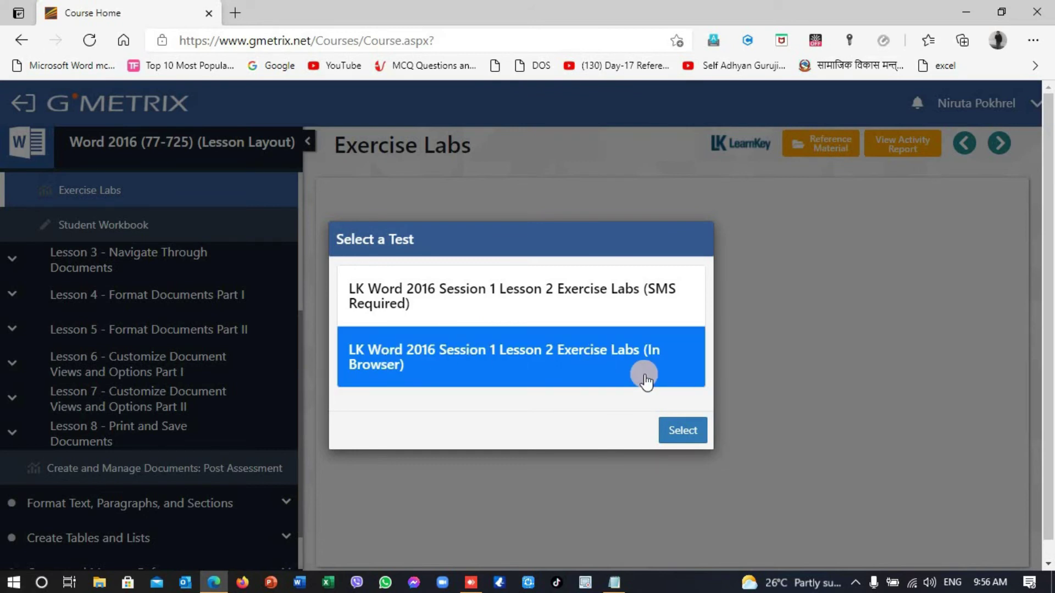
click(628, 290)
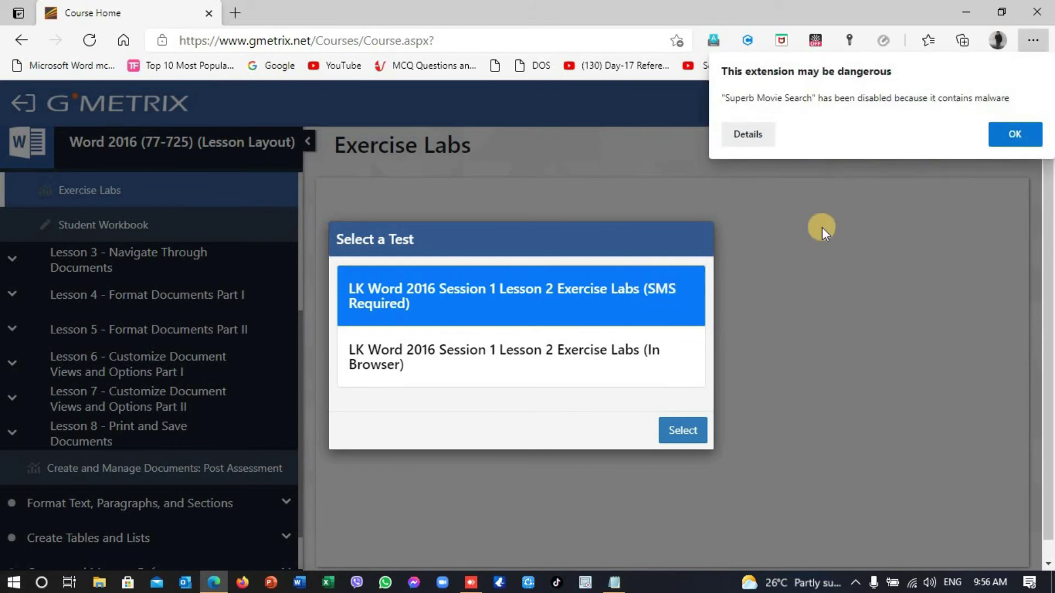
click(998, 142)
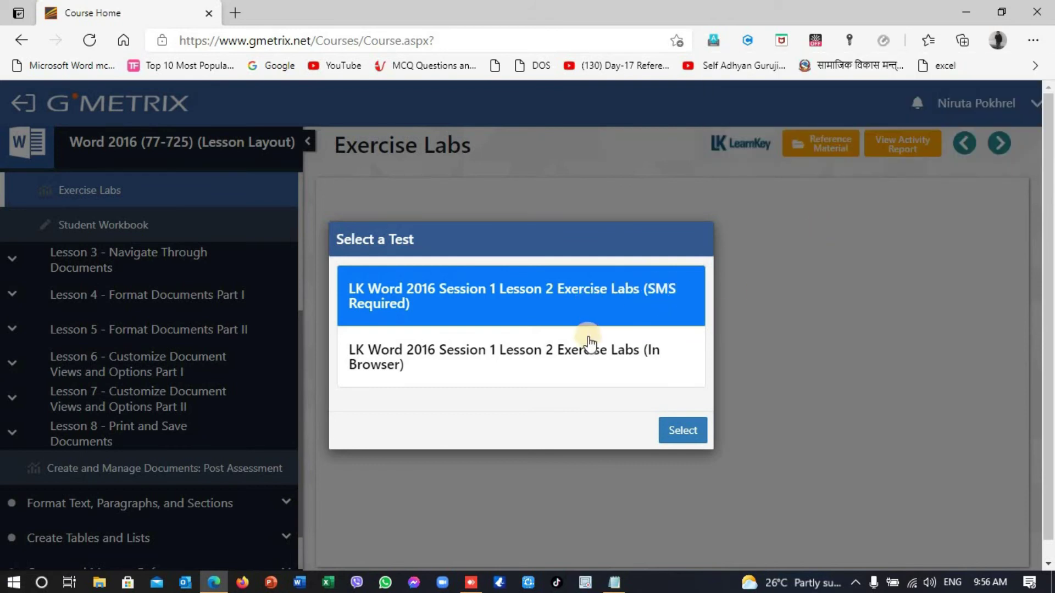
click(595, 358)
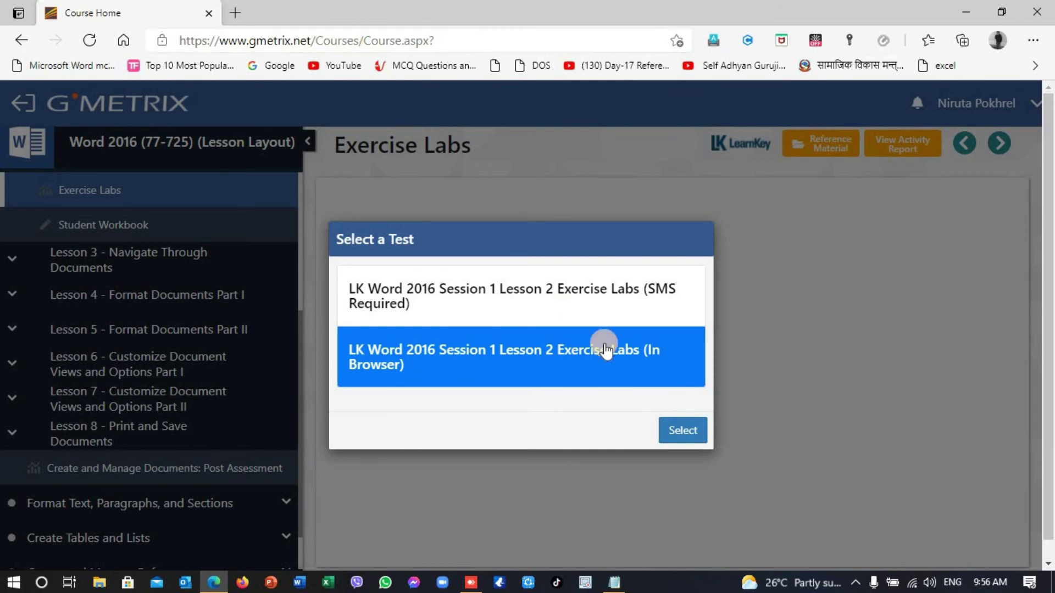
click(683, 431)
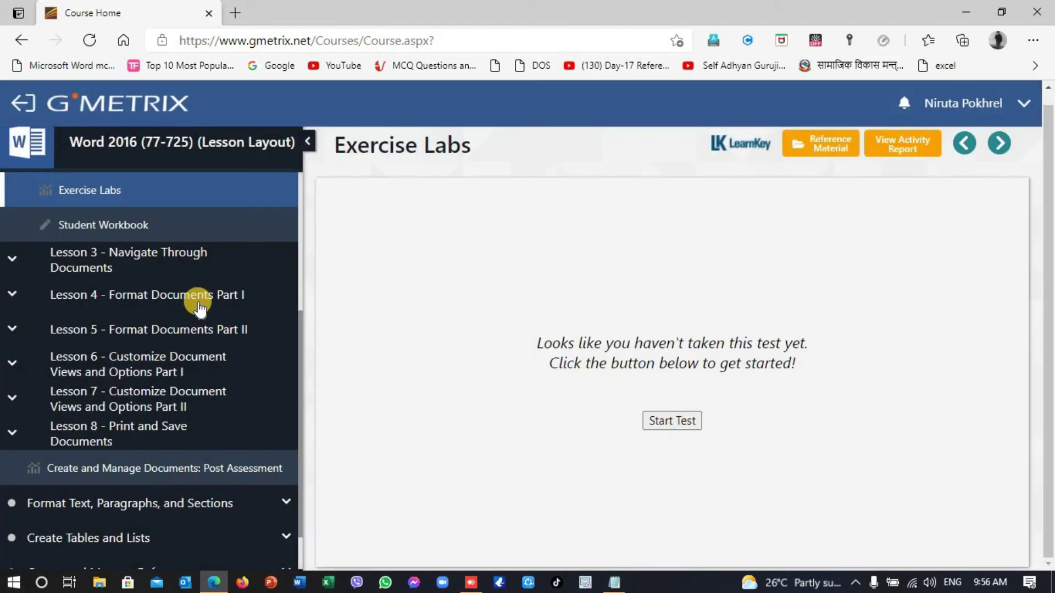
click(672, 423)
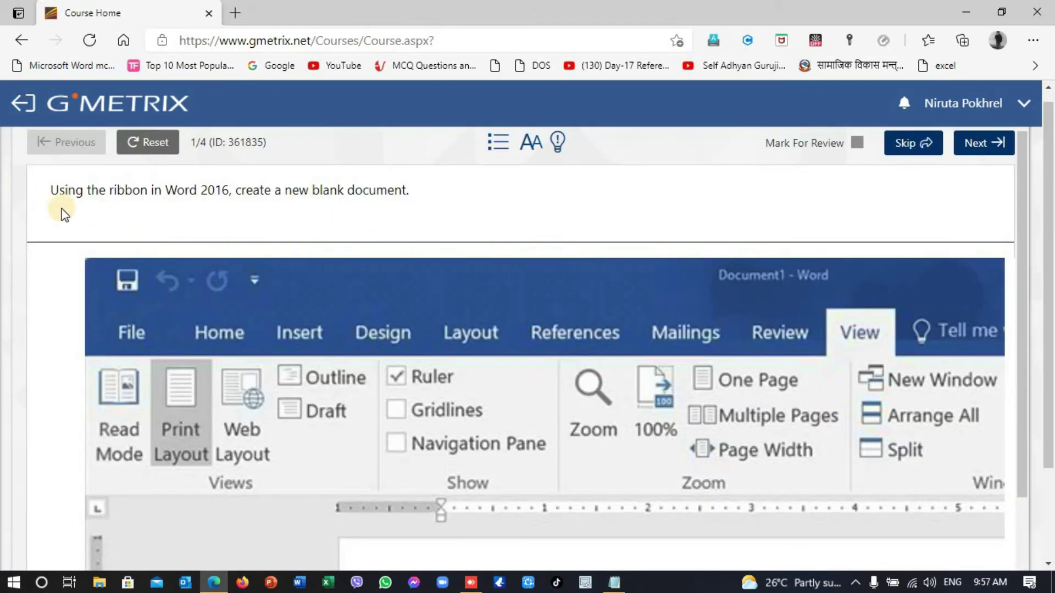
- Examine the first question's instruction about creating a blank document and the simulated Word 2016 window below it
click(108, 192)
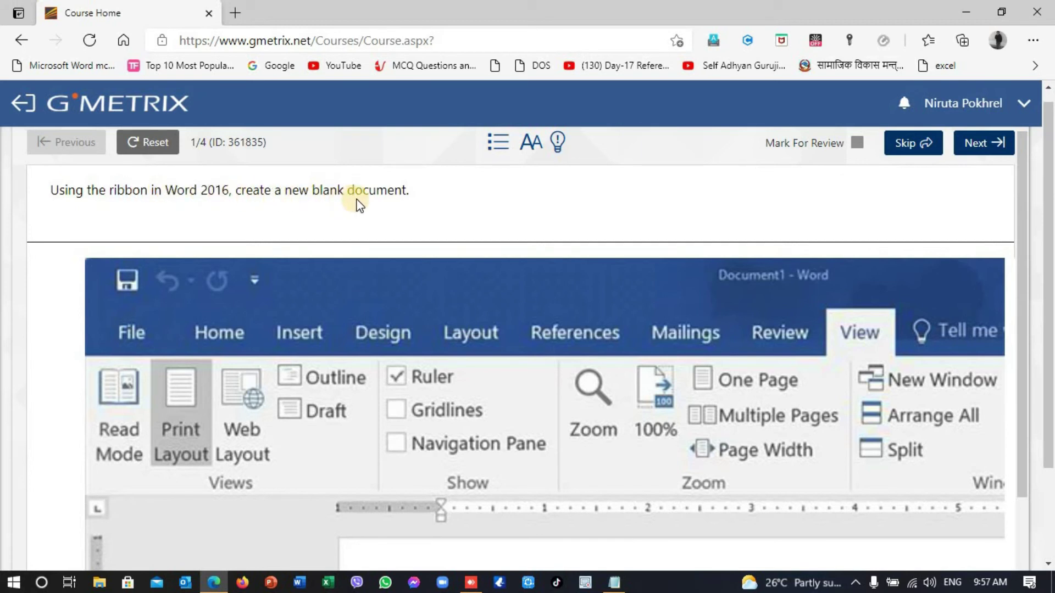
scroll(456, 325, down, 5)
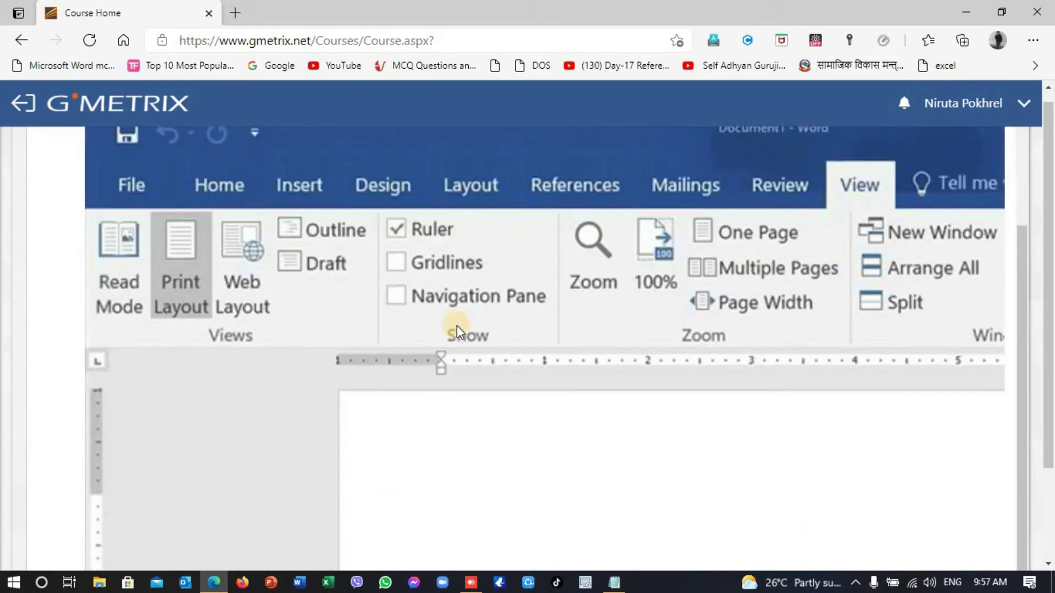
scroll(456, 325, up, 5)
scroll(451, 294, down, 5)
scroll(444, 293, up, 4)
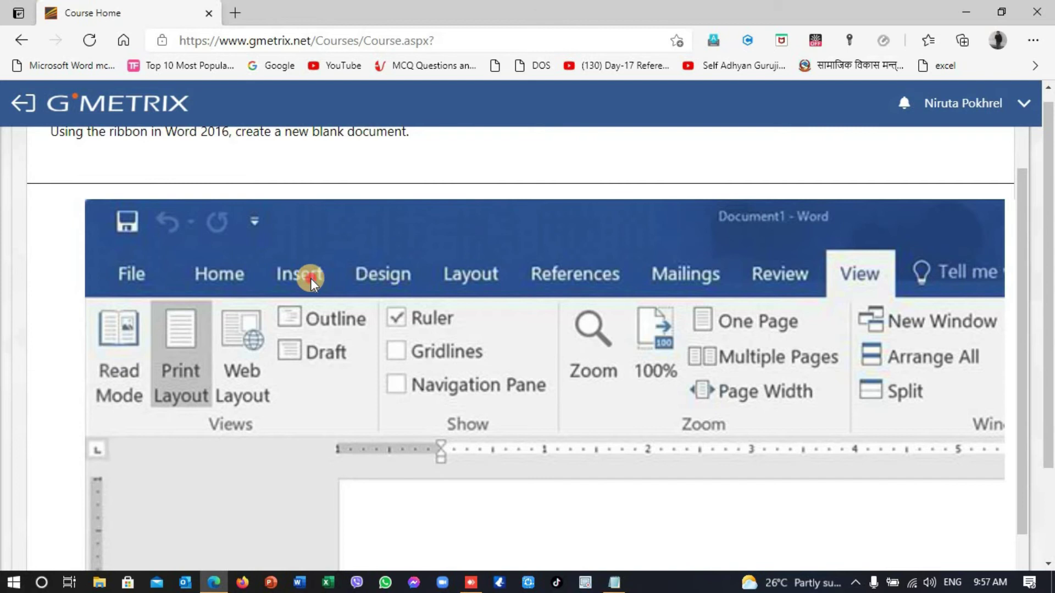
scroll(311, 278, down, 4)
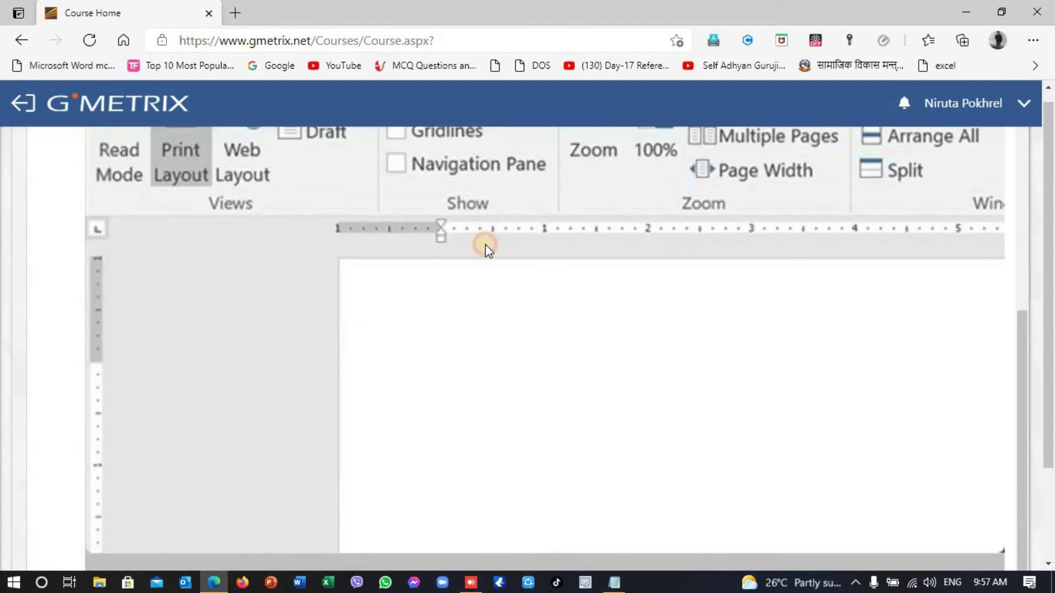
scroll(551, 376, down, 3)
scroll(546, 371, up, 6)
scroll(506, 361, up, 1)
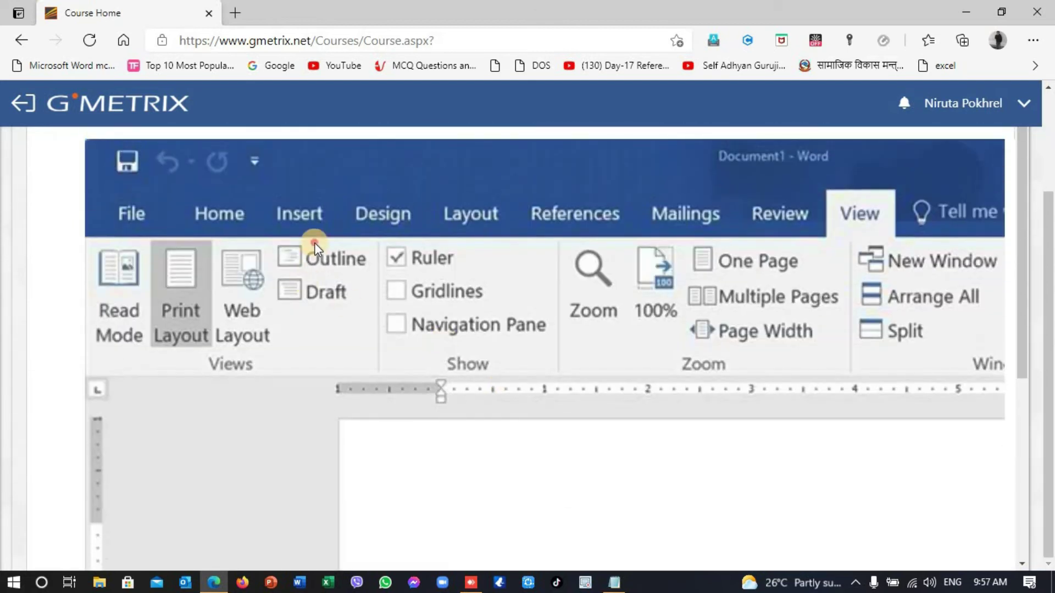
- Answer question 1 by creating a new blank document in the simulated Word window, submit it and continue to question 2
click(134, 213)
scroll(142, 218, up, 2)
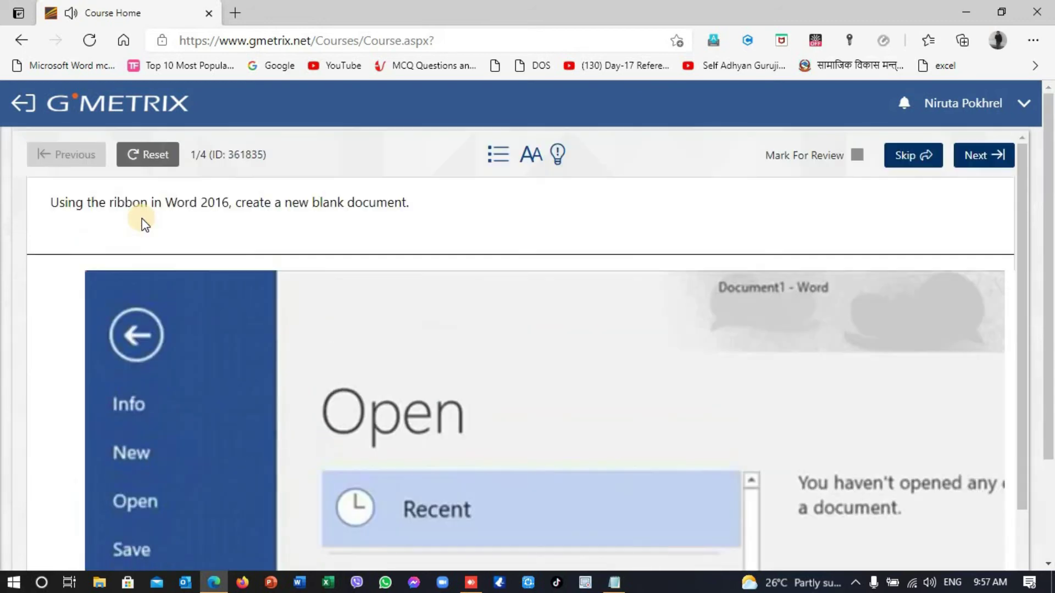
scroll(299, 206, down, 1)
scroll(299, 206, up, 1)
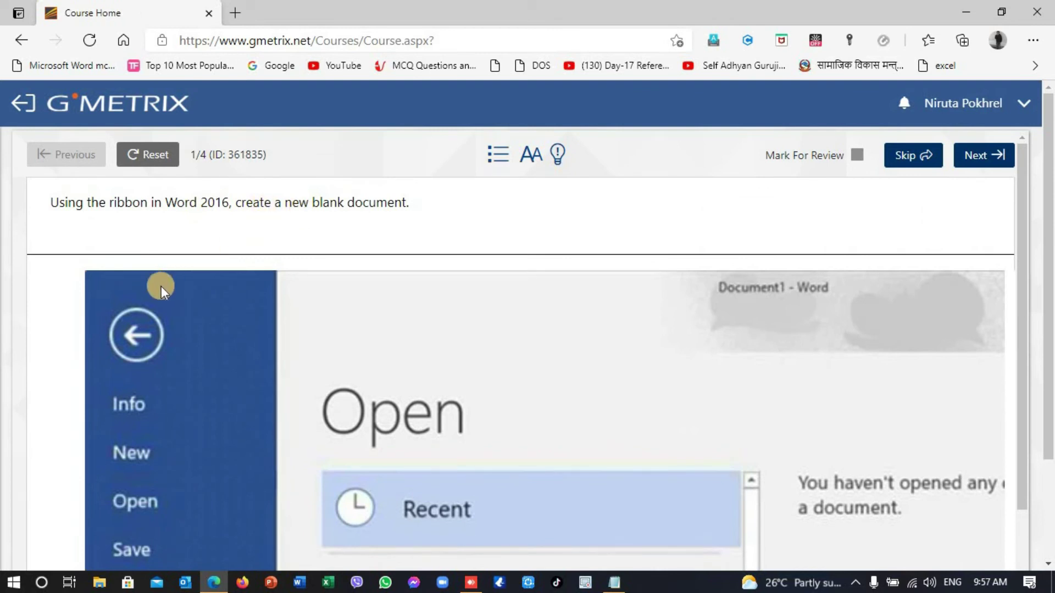
scroll(413, 284, down, 3)
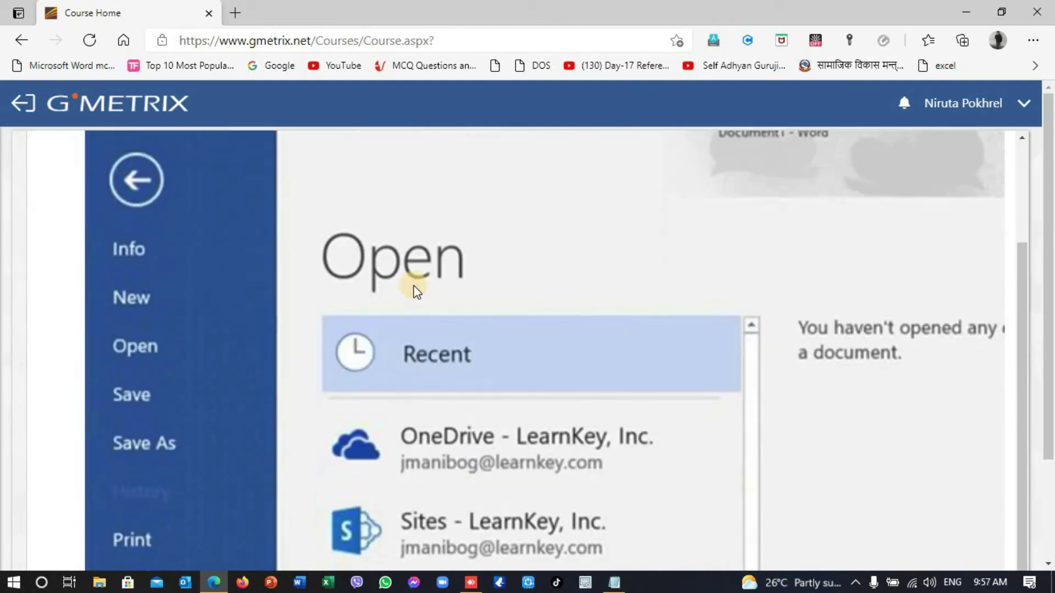
scroll(412, 278, up, 1)
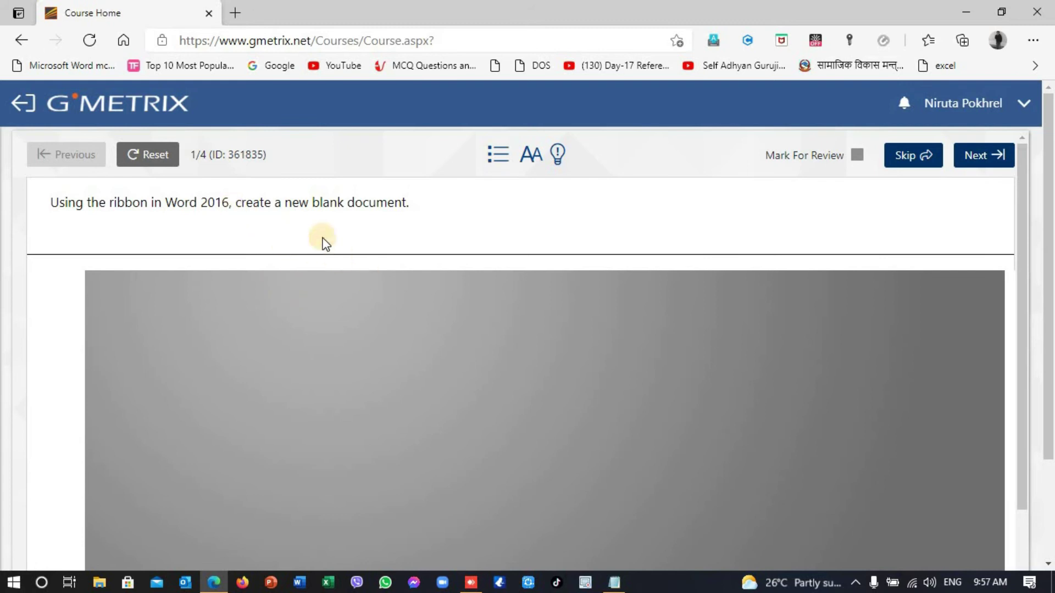
click(986, 154)
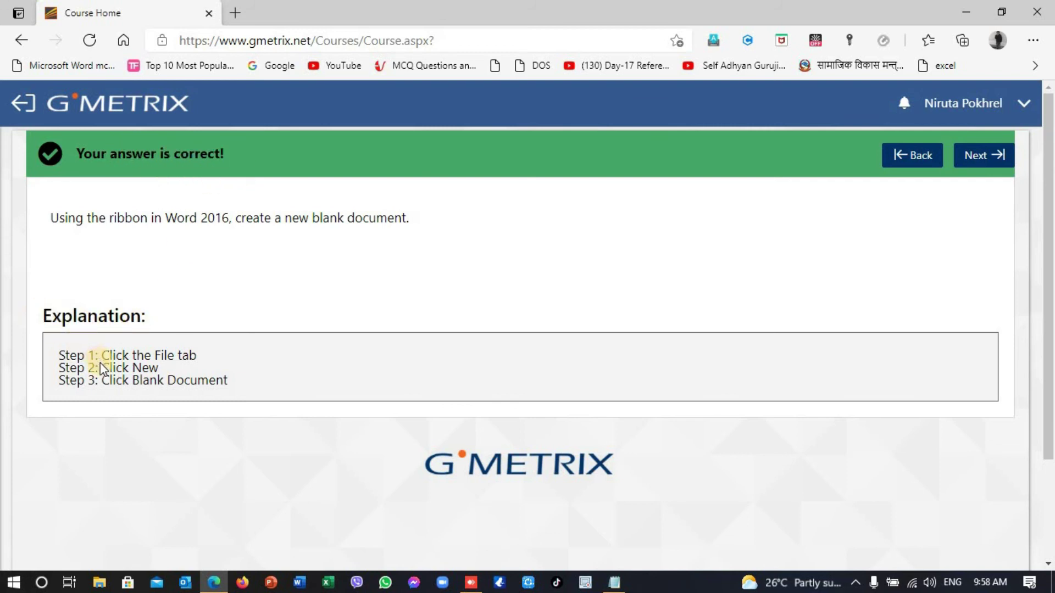
click(993, 160)
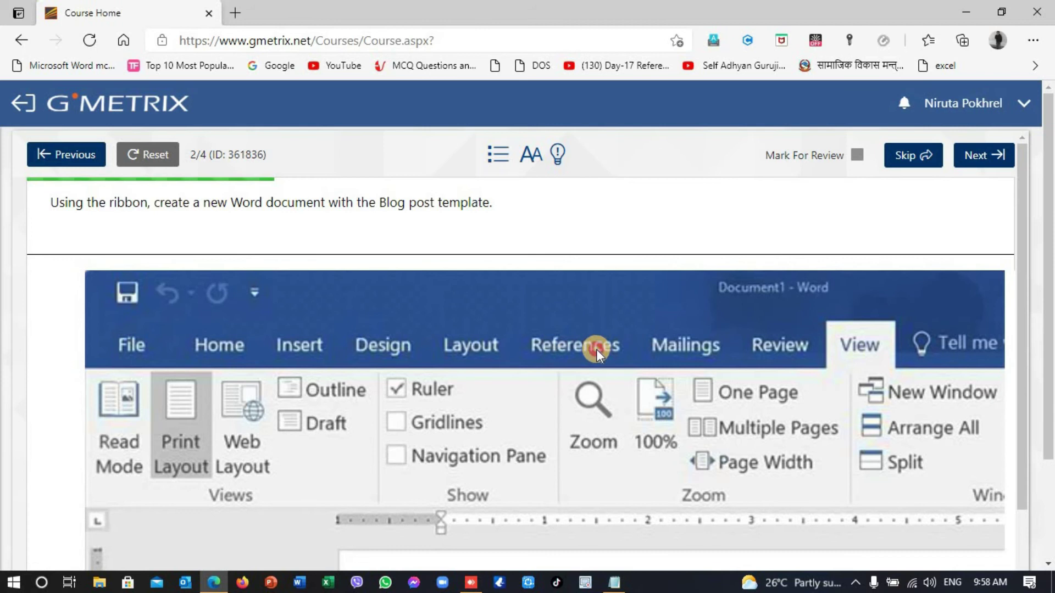
- Create a new document from the Blog post template in the simulated Word window for question 2
scroll(690, 338, down, 1)
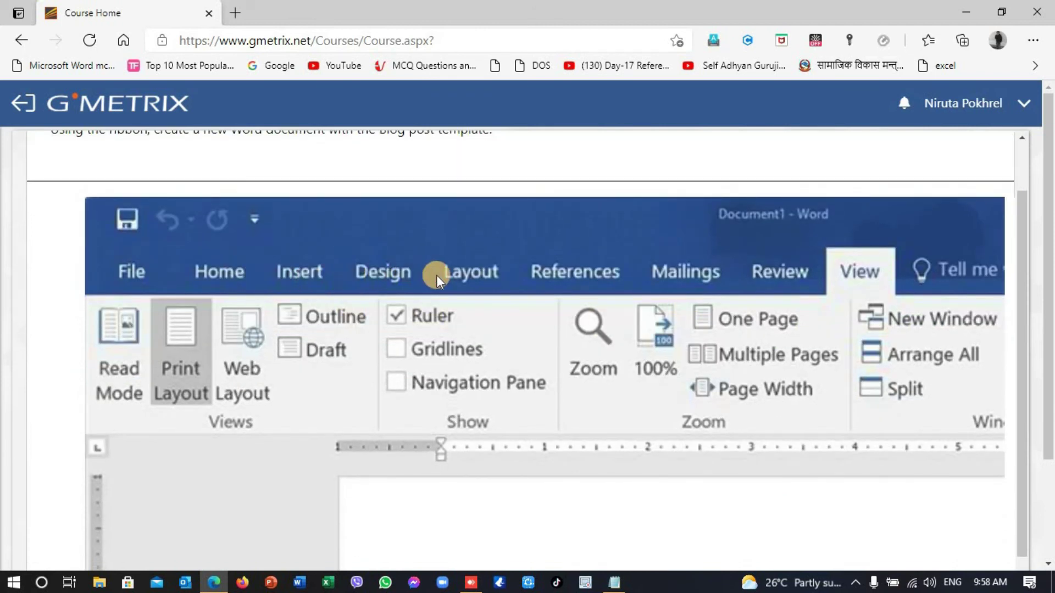
scroll(437, 275, up, 1)
click(133, 342)
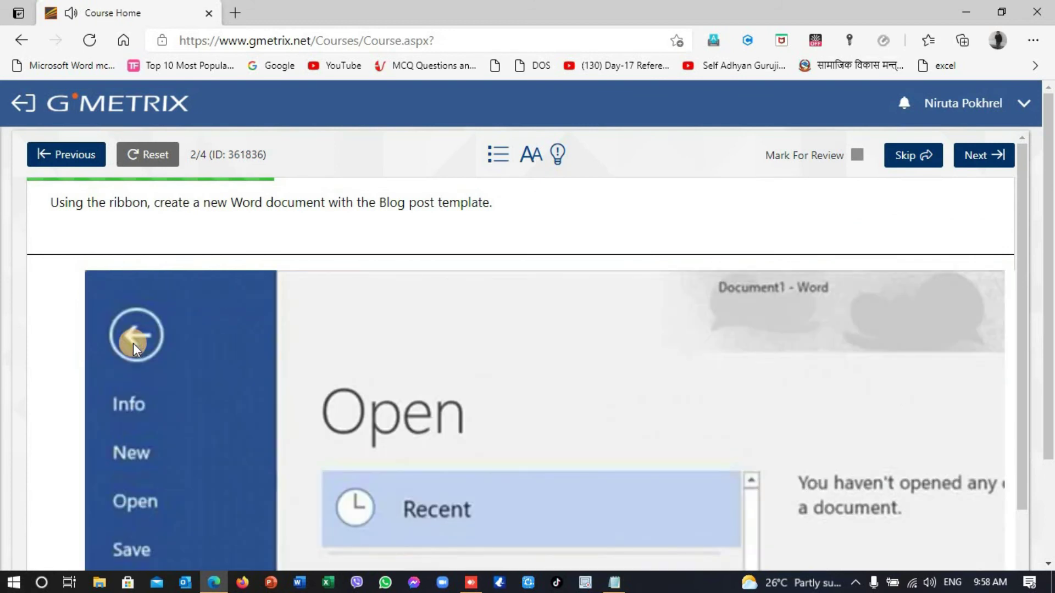
scroll(141, 381, down, 1)
click(141, 383)
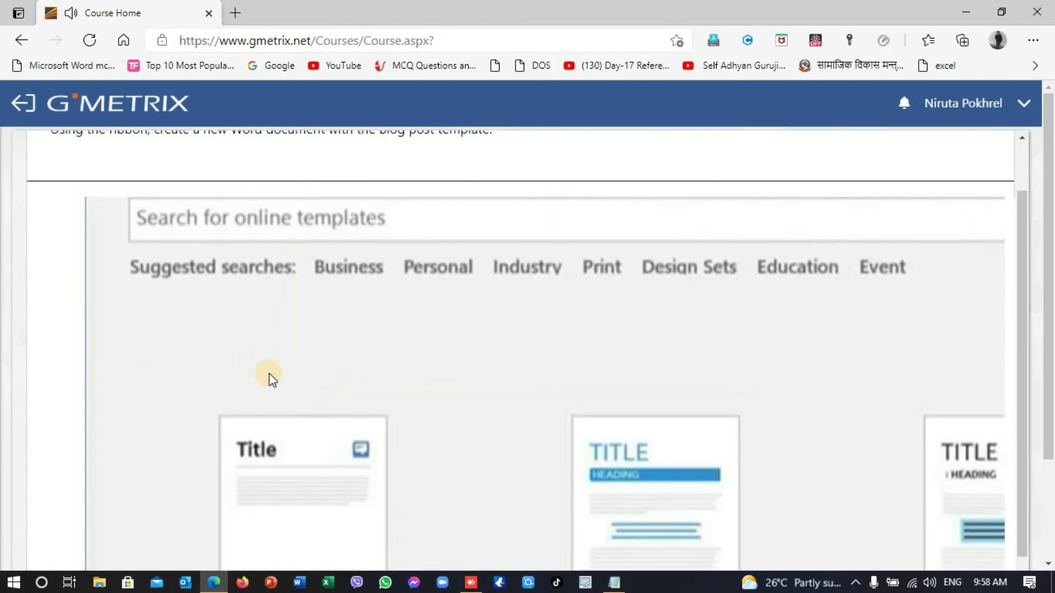
scroll(283, 376, down, 3)
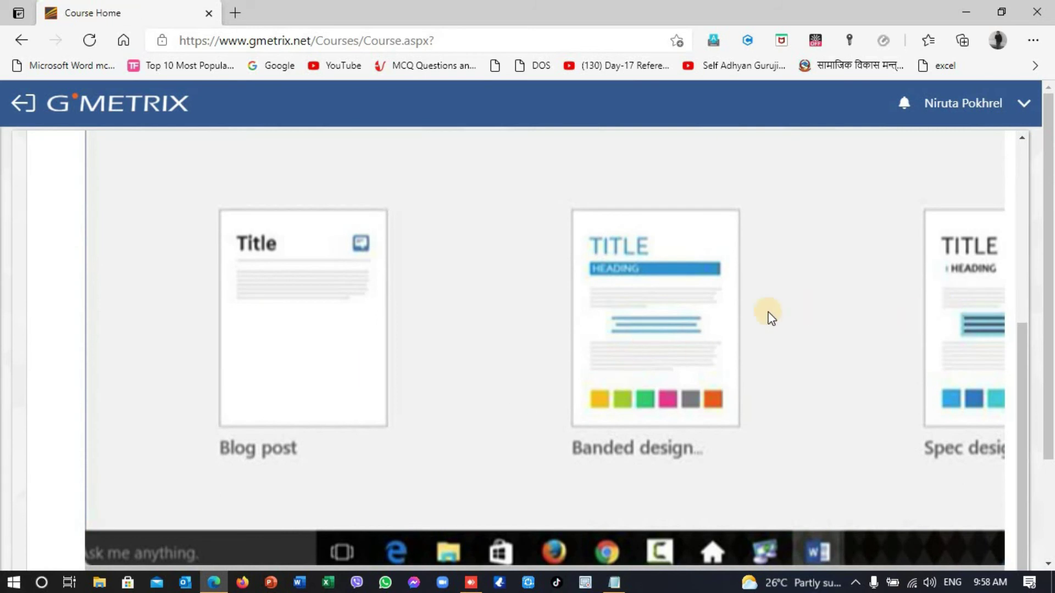
click(295, 335)
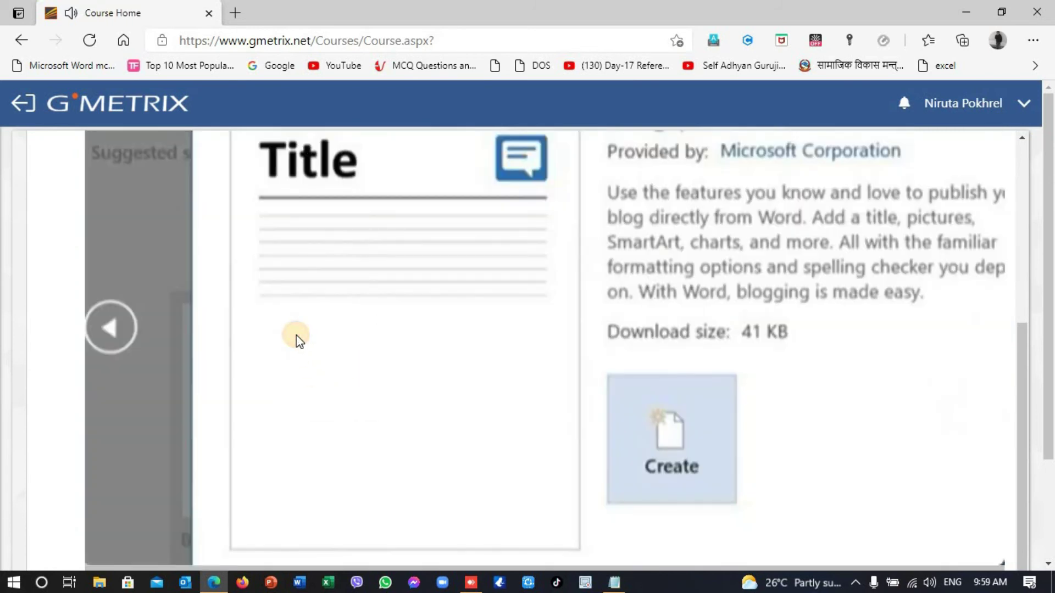
scroll(494, 338, down, 2)
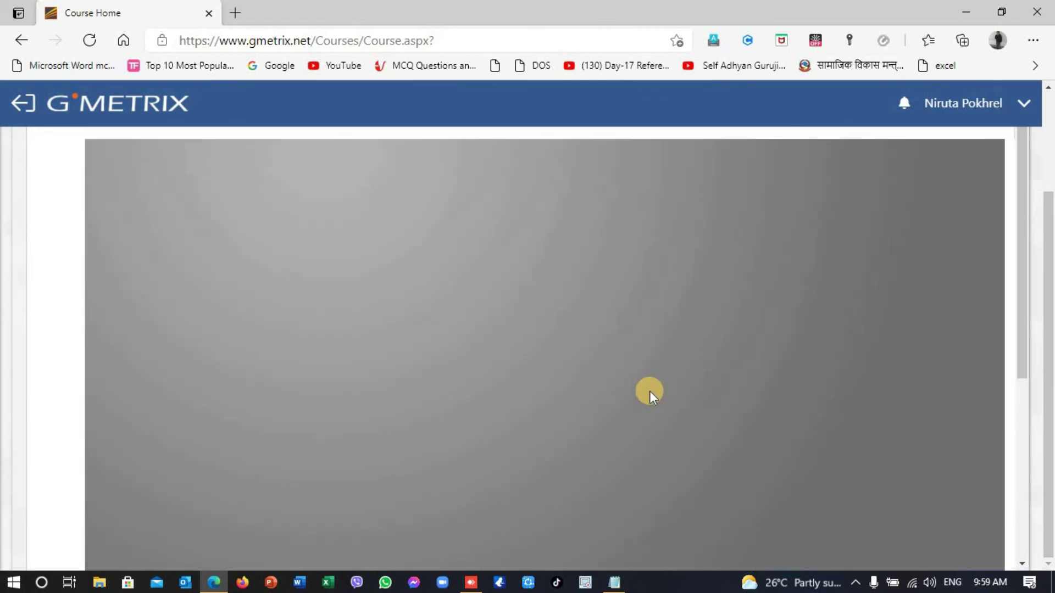
scroll(832, 268, up, 2)
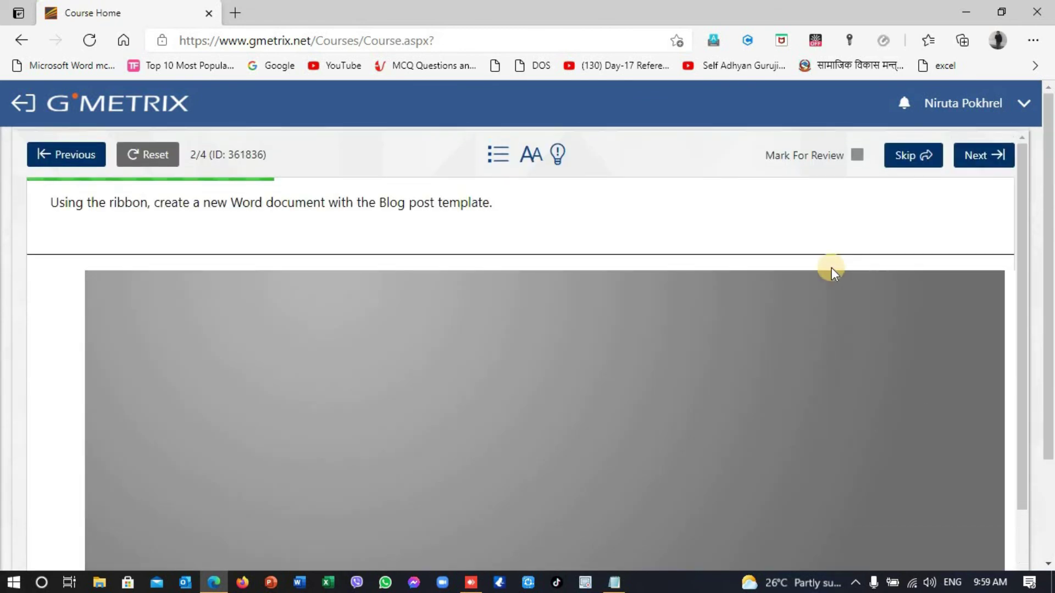
- Submit the answer to question 2, continue to question 3 and leave the course
click(980, 154)
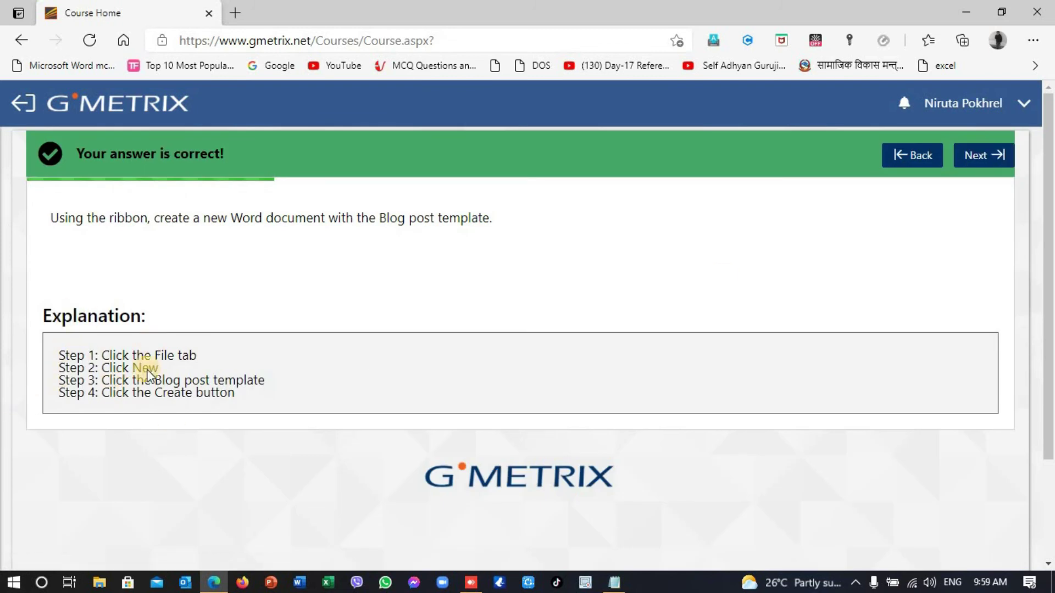
click(985, 164)
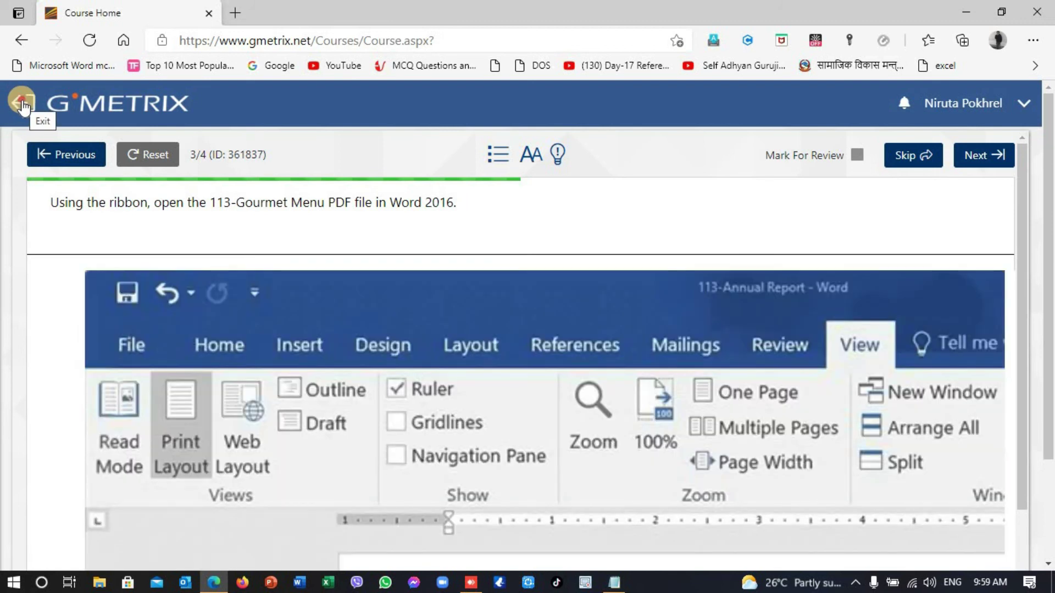
click(23, 104)
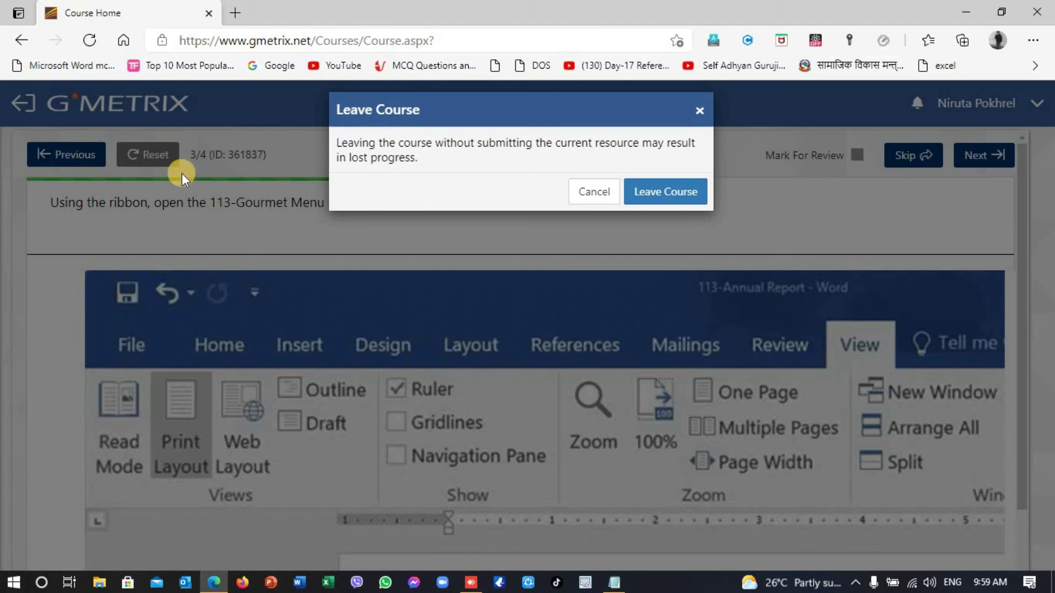
click(672, 194)
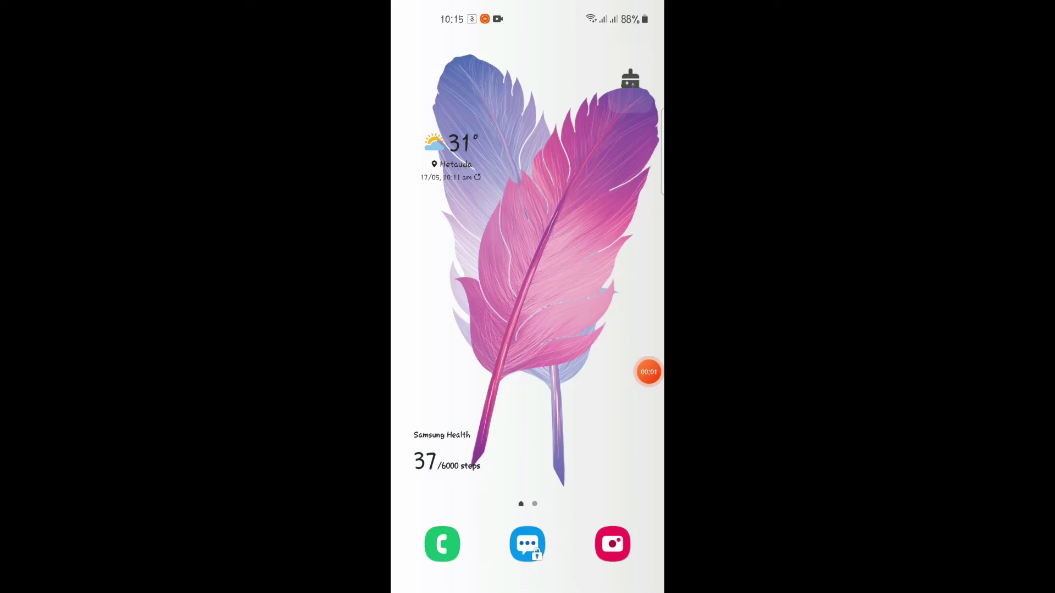
- Switch to the Play Store on the phone, search for "gmetrix sms" and look through the app results
drag(527, 439, 528, 220)
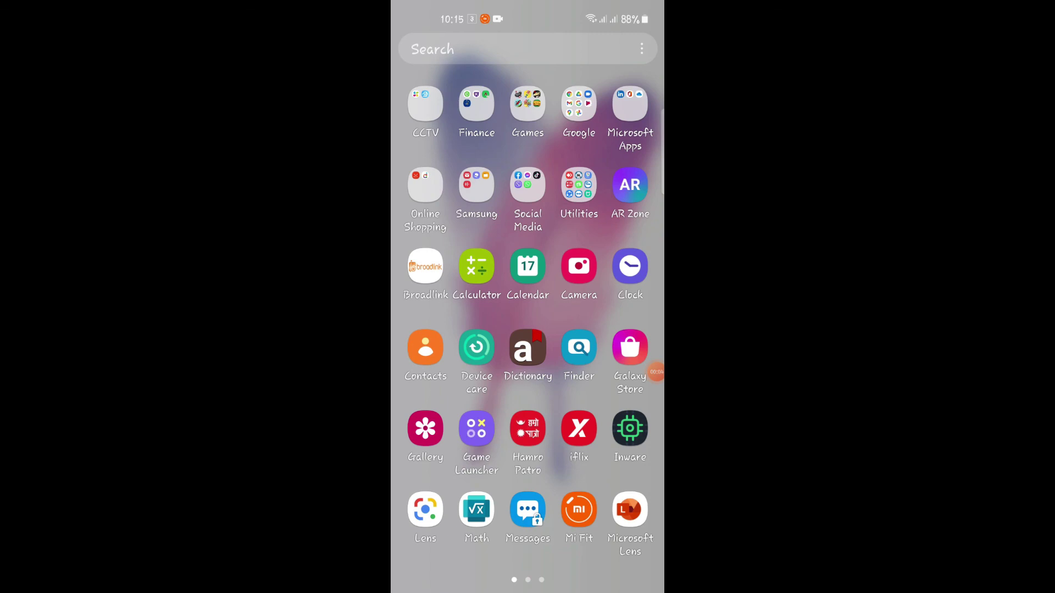
drag(605, 329, 439, 330)
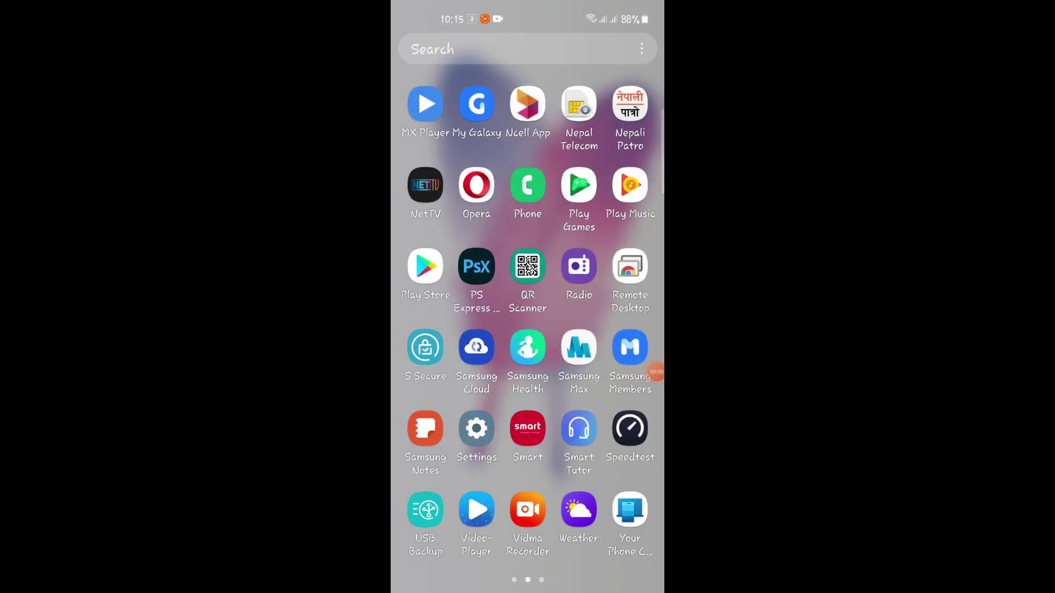
click(425, 266)
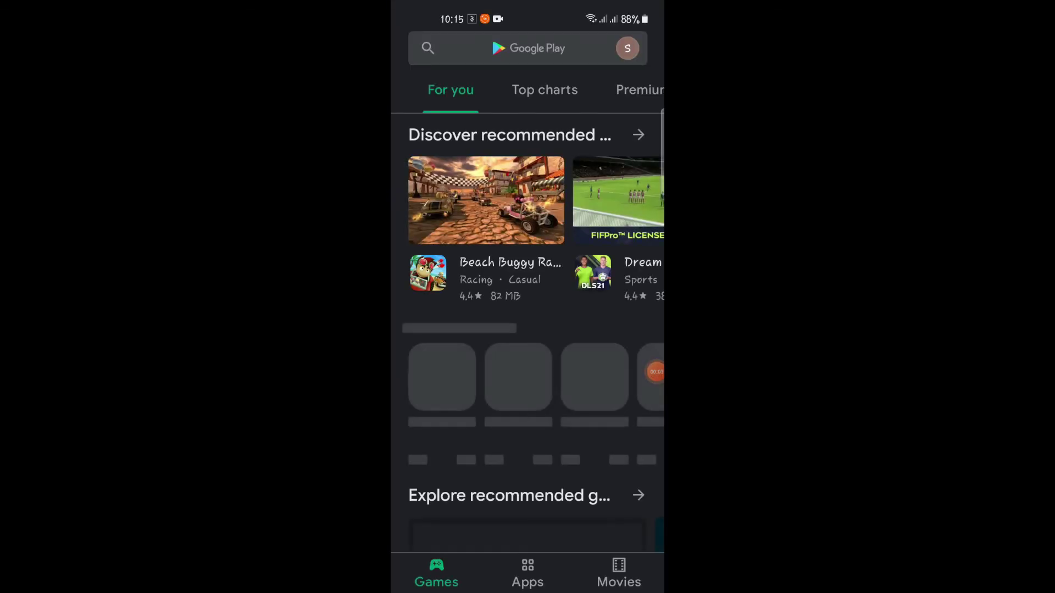
click(522, 48)
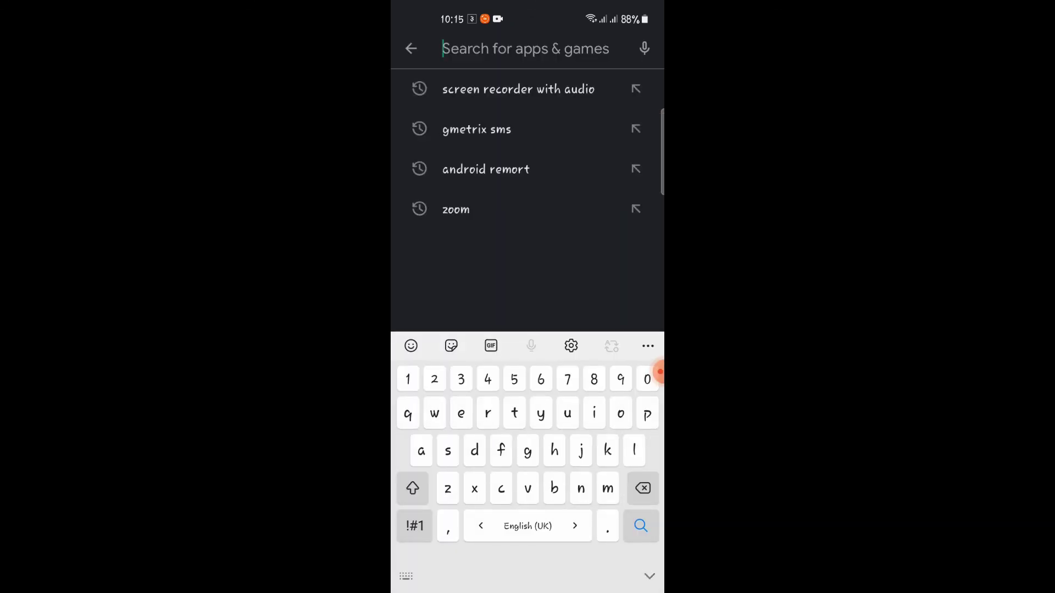
text(g)
click(476, 89)
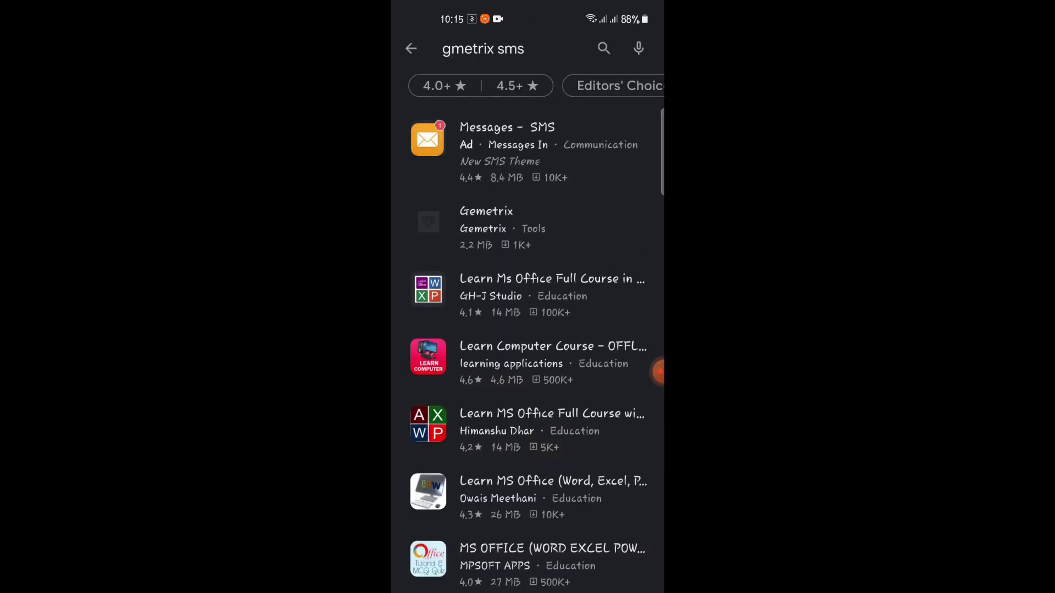
click(584, 496)
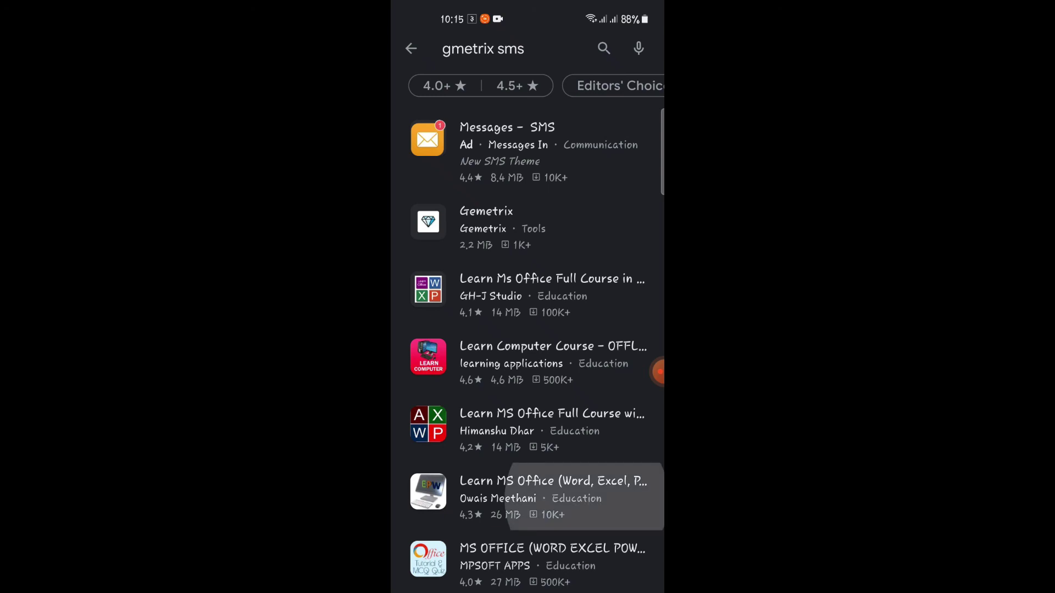
scroll(527, 352, down, 10)
scroll(527, 351, down, 3)
scroll(527, 352, up, 15)
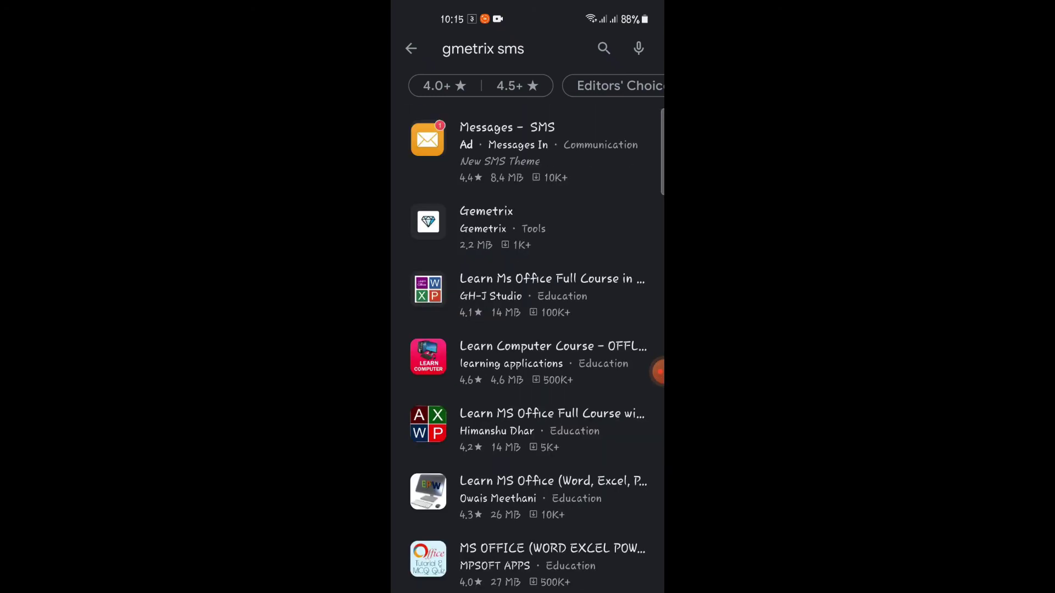
key(super)
drag(528, 467, 527, 192)
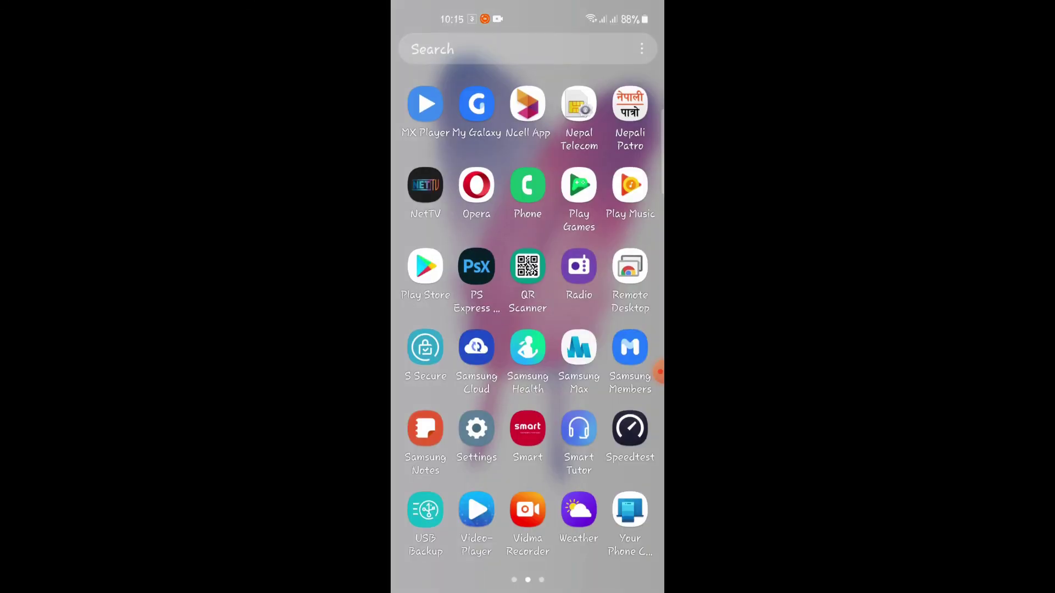
drag(439, 329, 632, 330)
click(578, 103)
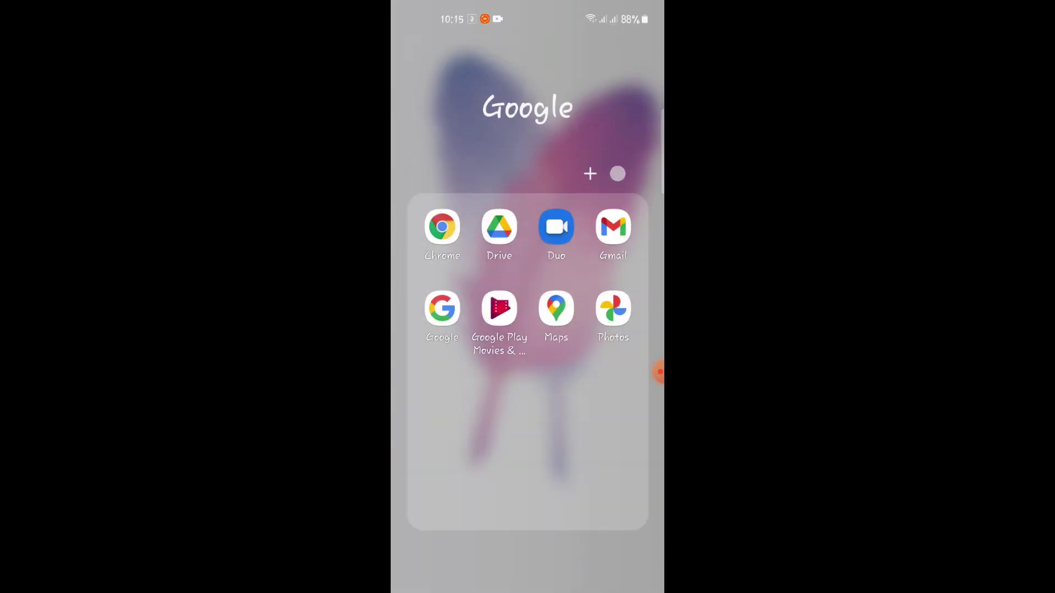
click(442, 226)
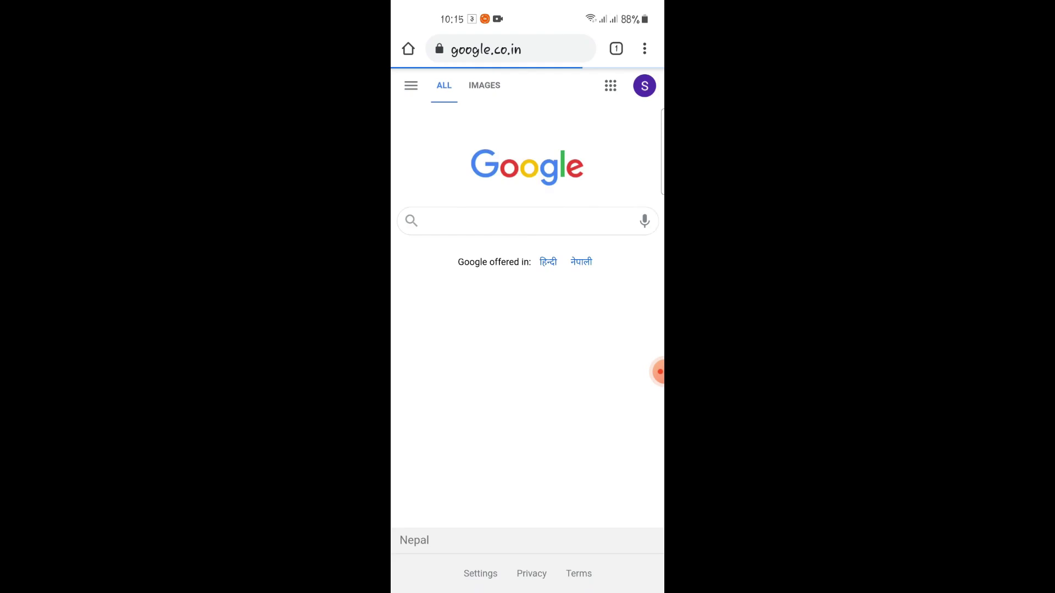
click(511, 49)
text(www.)
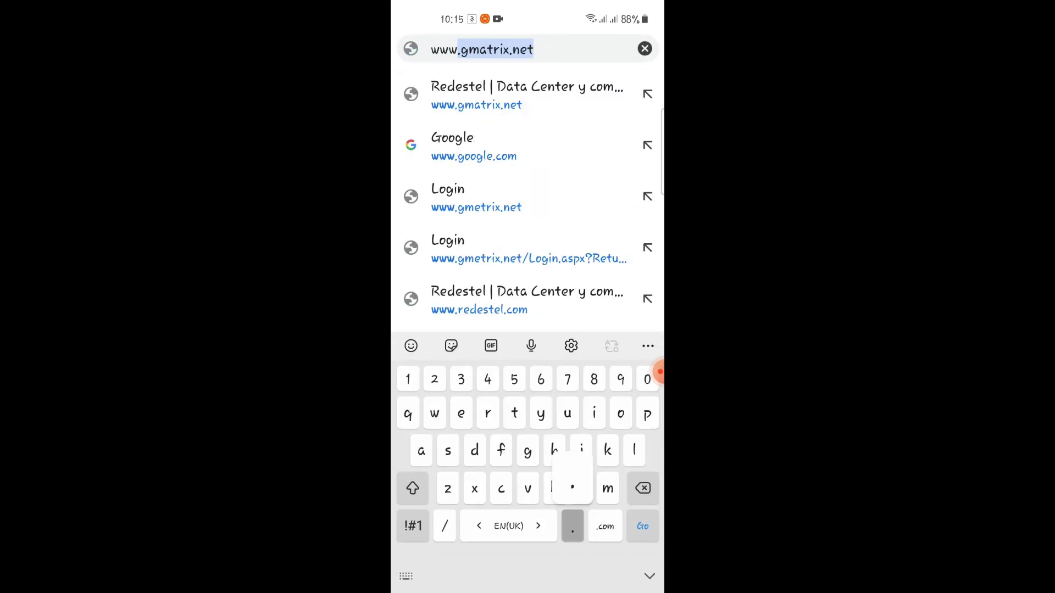
text(gmet)
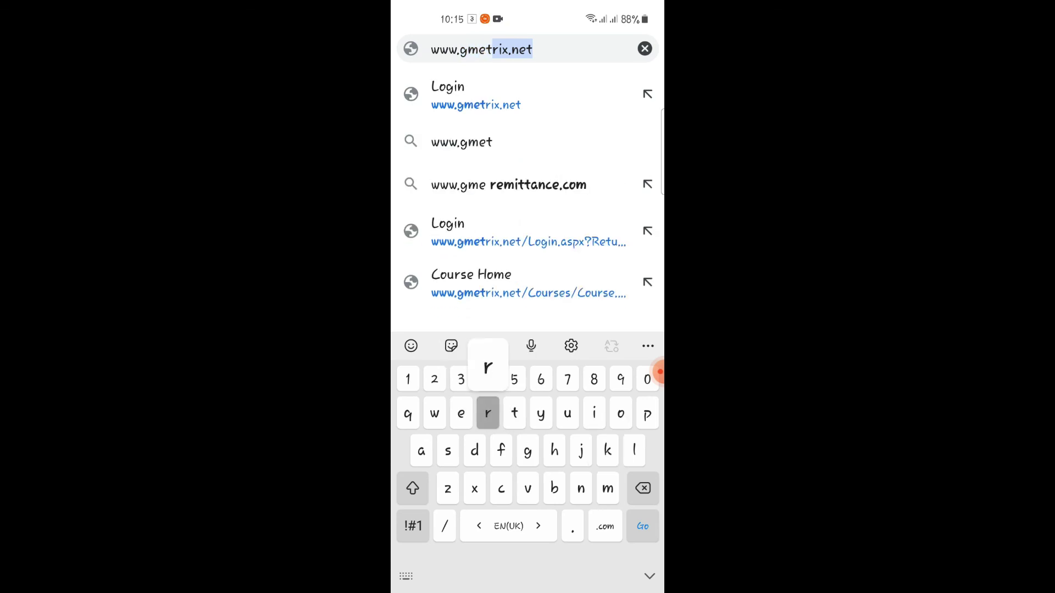
text(rix.net)
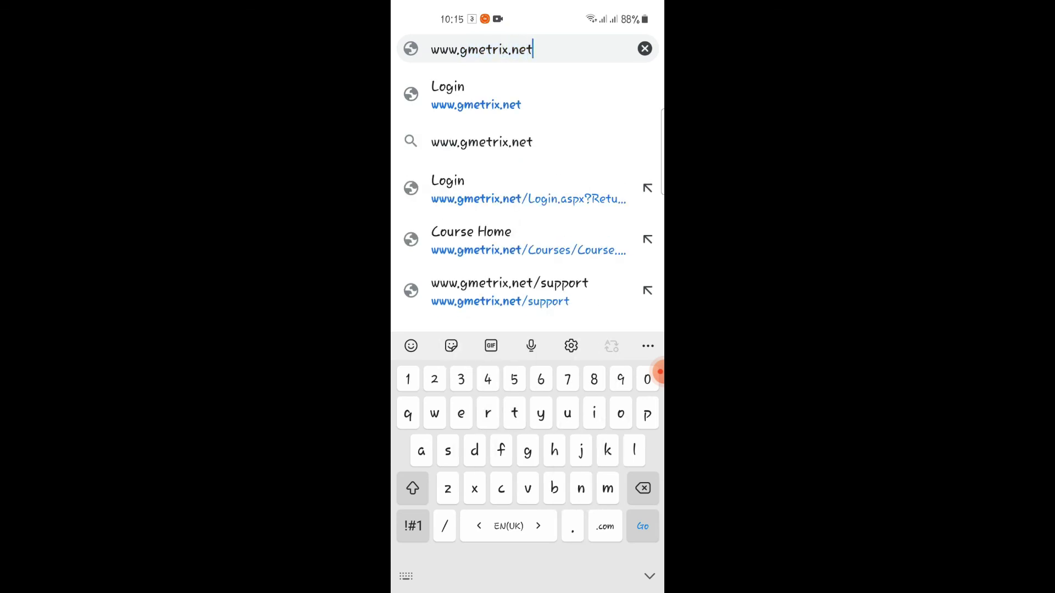
key(Return)
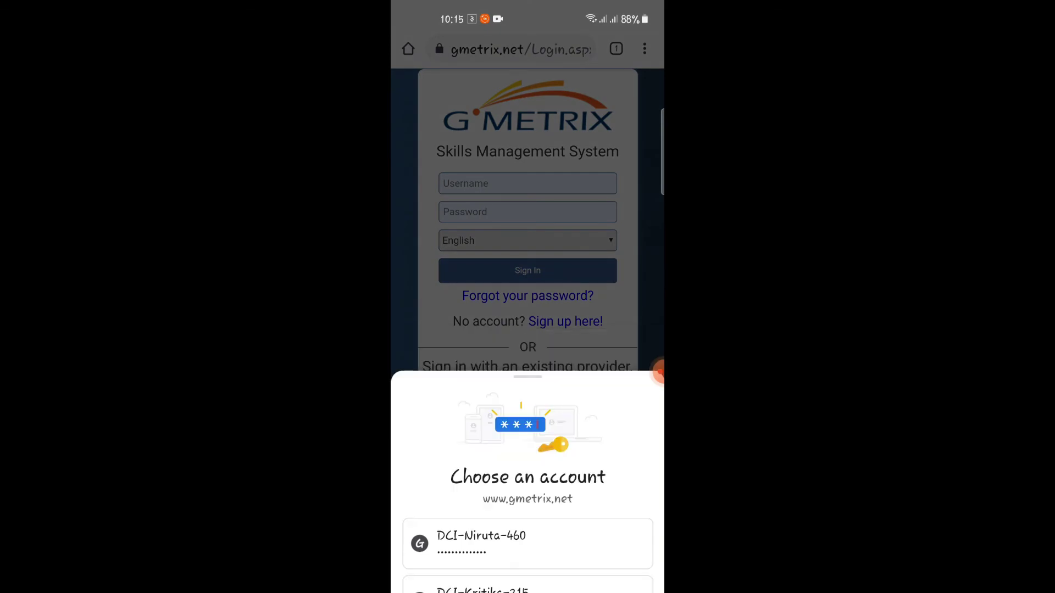
- Sign in to GMetrix with the first saved account's username and password and bring up the dashboard's recent activity
click(527, 543)
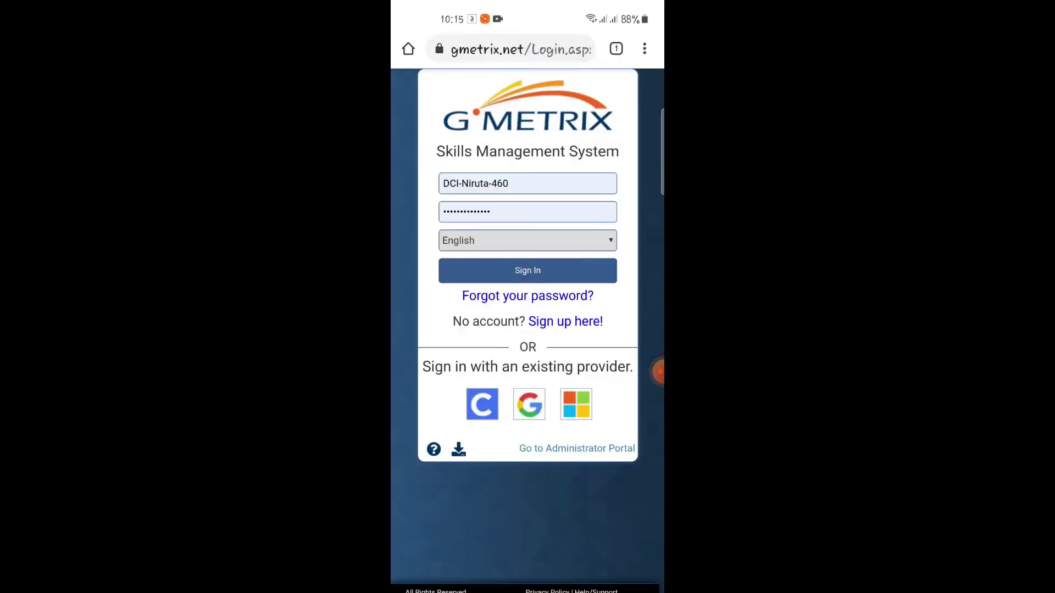
click(527, 271)
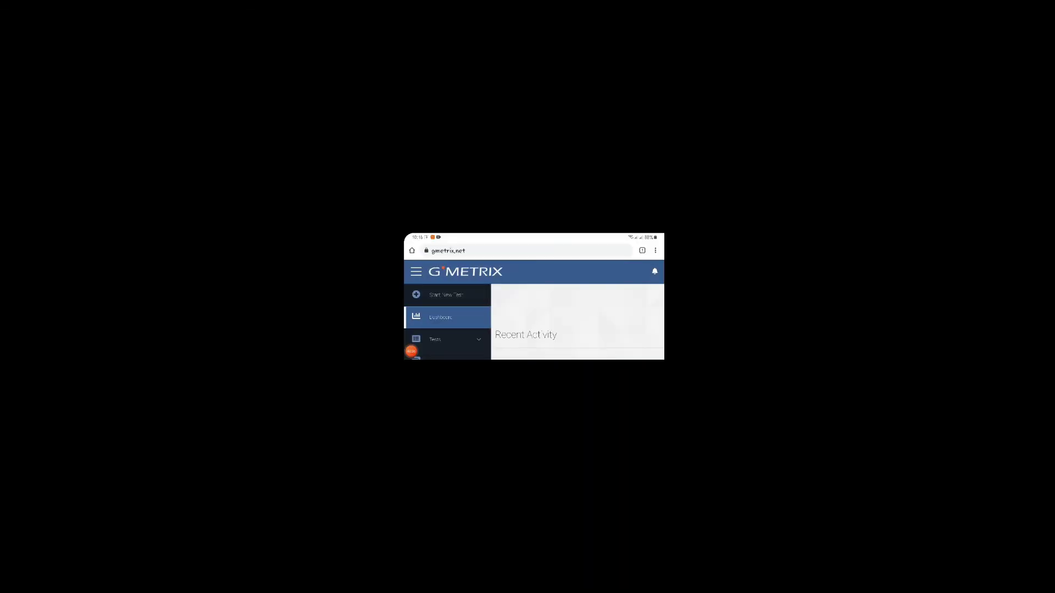
scroll(534, 296, down, 2)
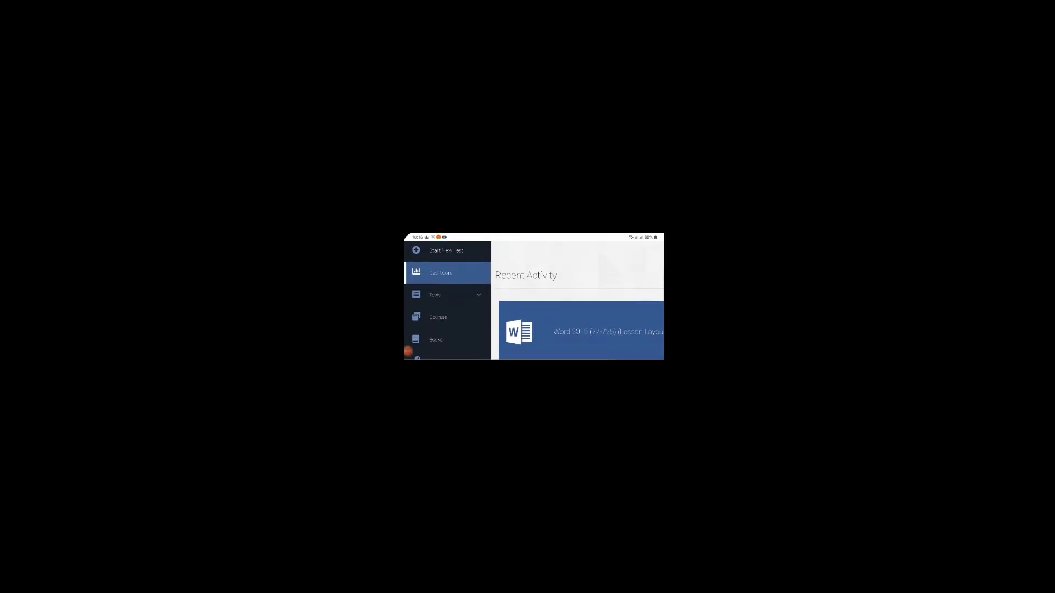